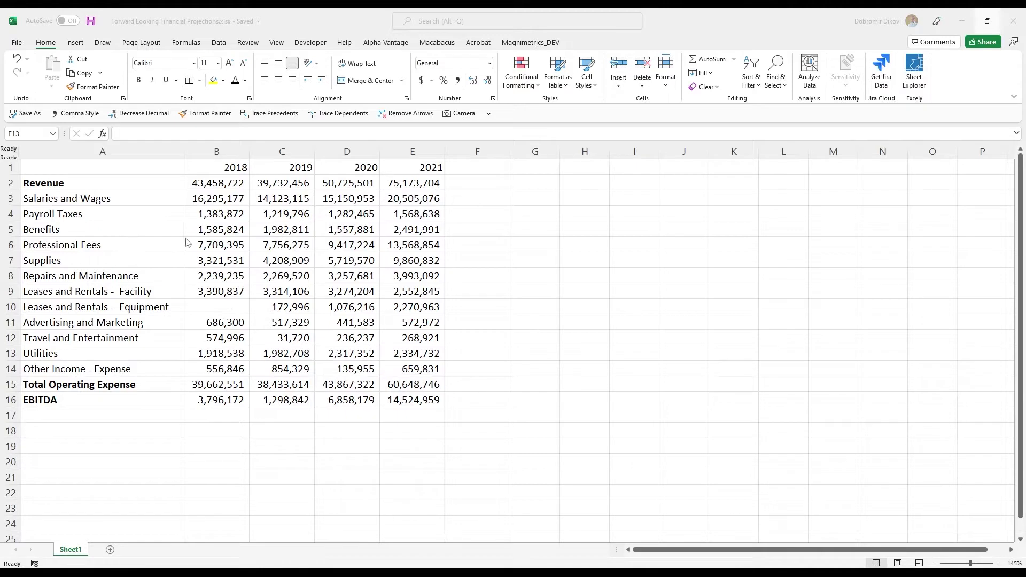
Review the line-item labels, year headers and sample 2018–2019 values.
{"action": "left_click_drag", "start_coordinate": [110, 186], "coordinate": [104, 414]}
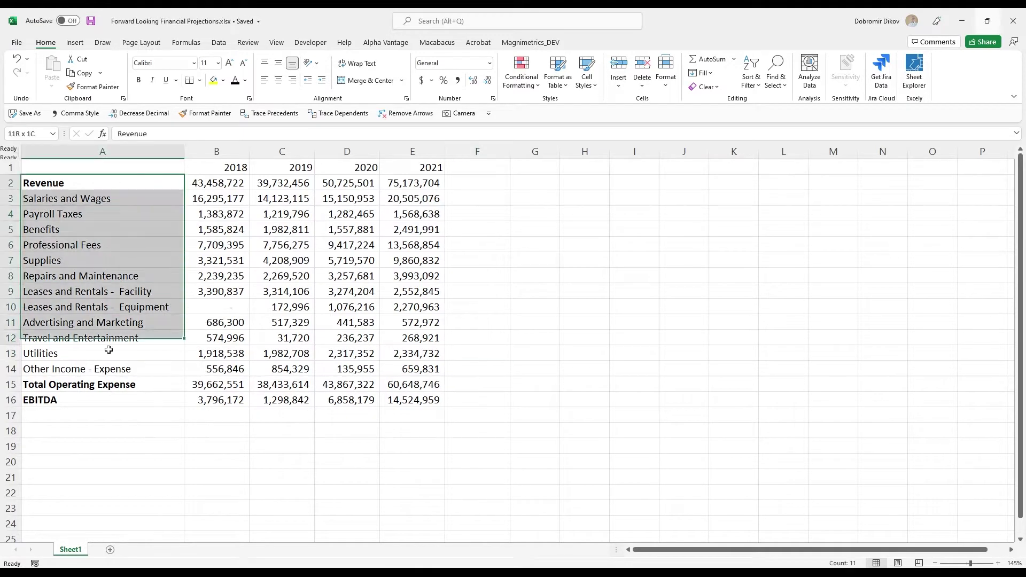
{"action": "left_click", "coordinate": [84, 401]}
{"action": "left_click_drag", "start_coordinate": [225, 168], "coordinate": [409, 167]}
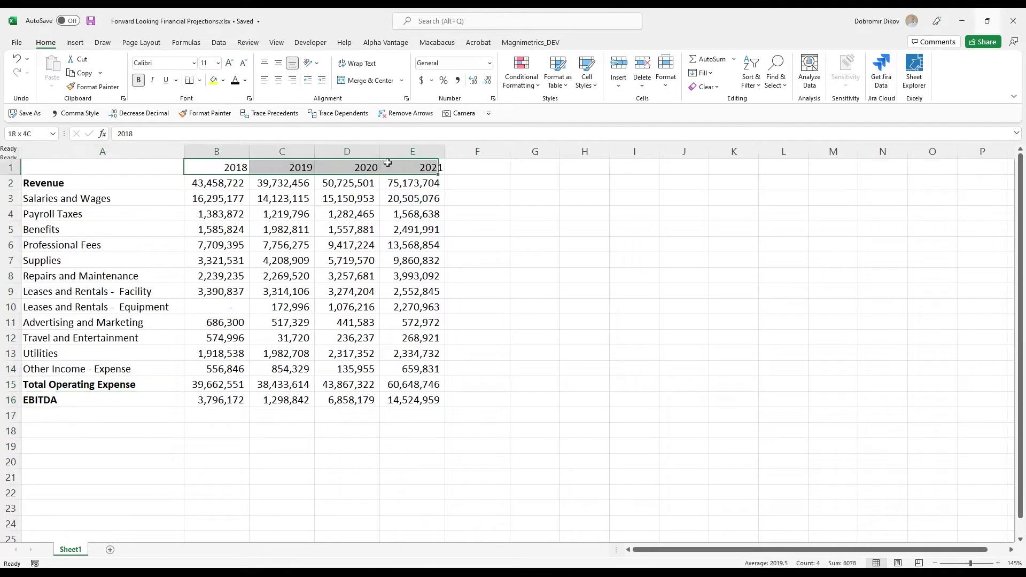
{"action": "left_click", "coordinate": [311, 233]}
{"action": "left_click", "coordinate": [205, 258]}
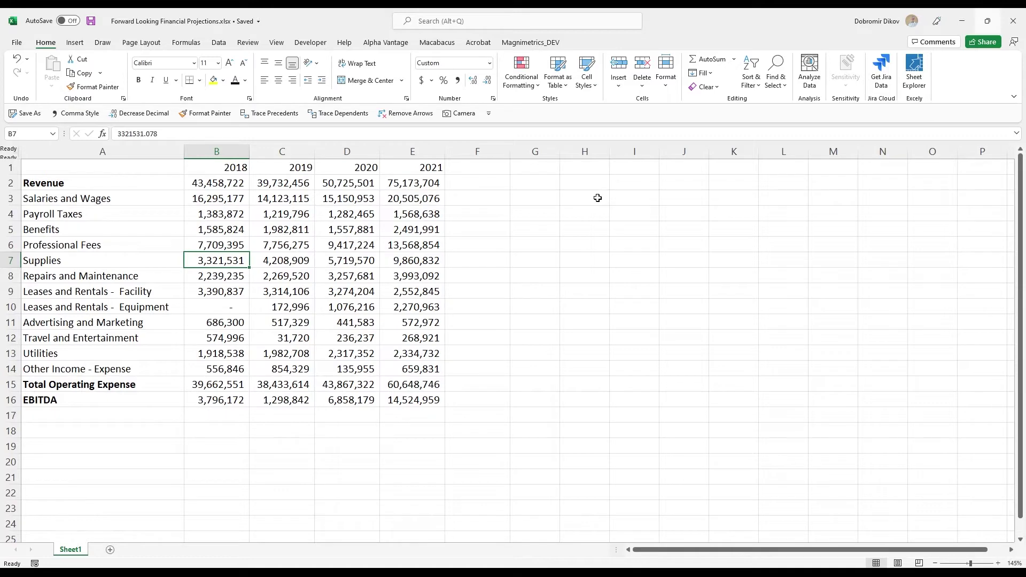
Insert six blank rows above the table and a blank column before the labels.
{"action": "left_click", "coordinate": [12, 168]}
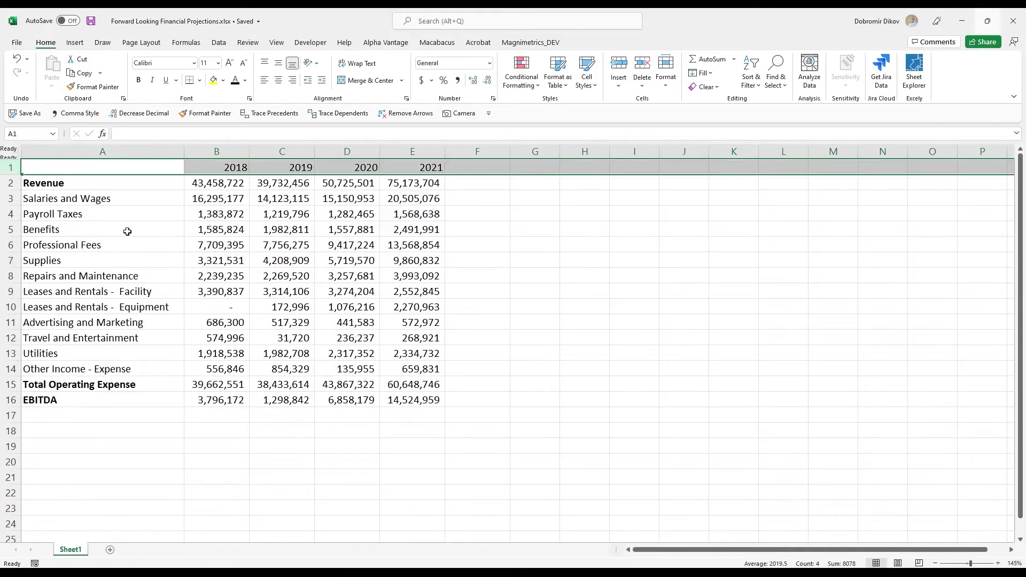
{"action": "key", "text": "ctrl+shift+plus"}
{"action": "key", "text": "ctrl+shift+plus"}
{"action": "key", "text": "ctrl+shift+plus"}
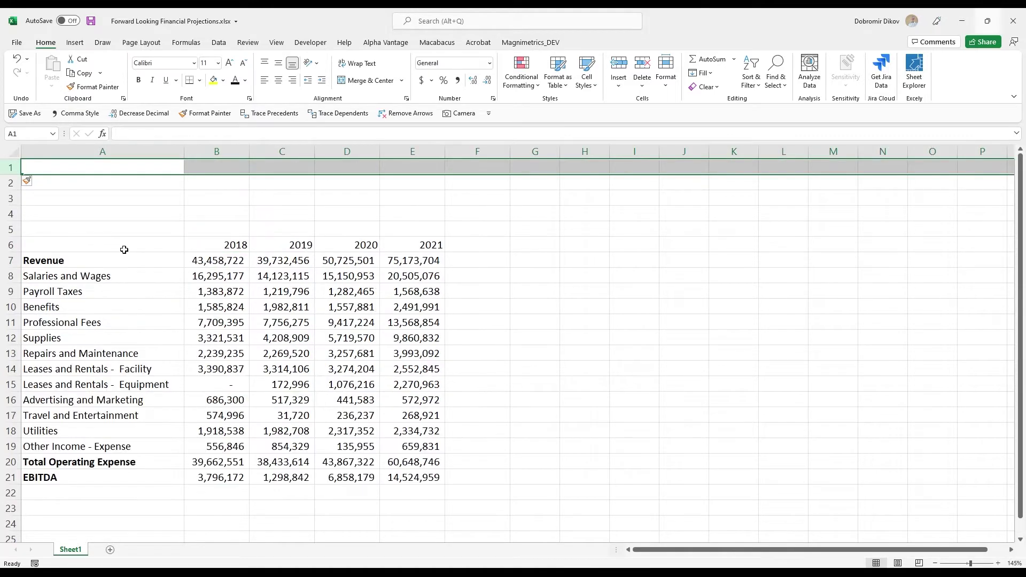
{"action": "key", "text": "ctrl+shift+plus"}
{"action": "key", "text": "ctrl+space"}
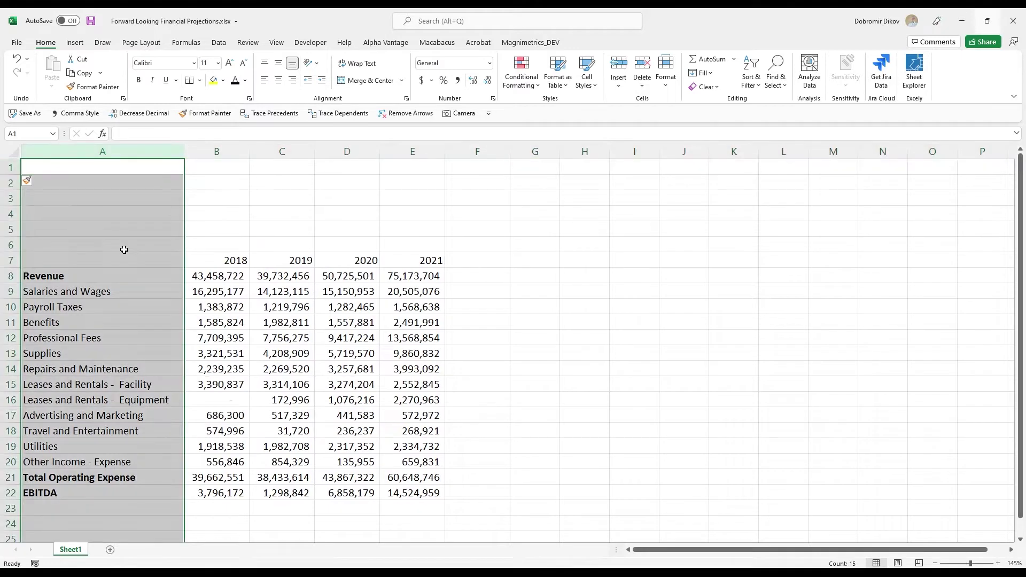
{"action": "key", "text": "ctrl+shift+plus"}
Apply add-in formatting: title Financial Projections, company Magnimetrics, EUR currency, sheet Projections.
{"action": "left_click", "coordinate": [268, 198]}
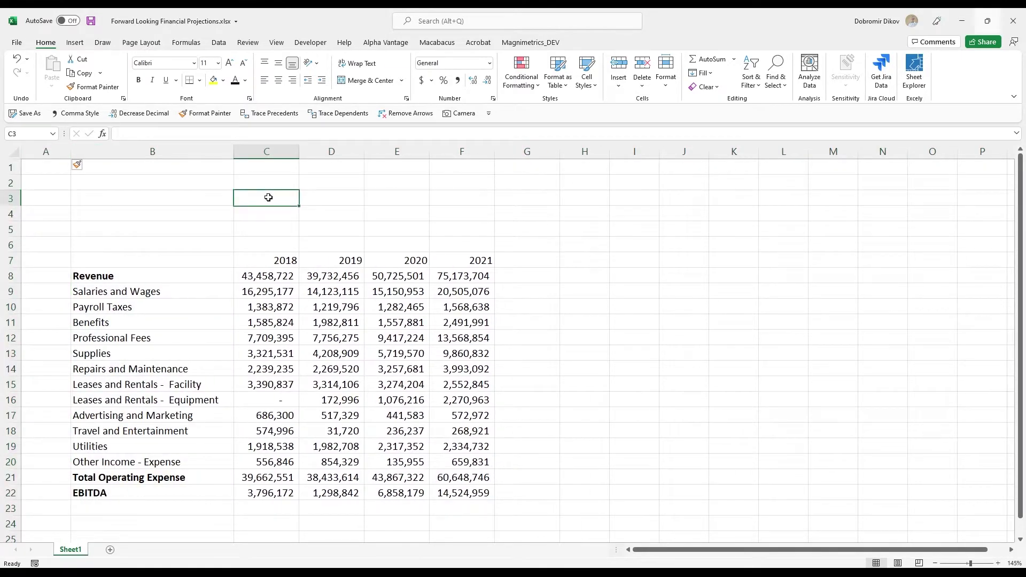
{"action": "left_click", "coordinate": [530, 42]}
{"action": "left_click", "coordinate": [348, 81]}
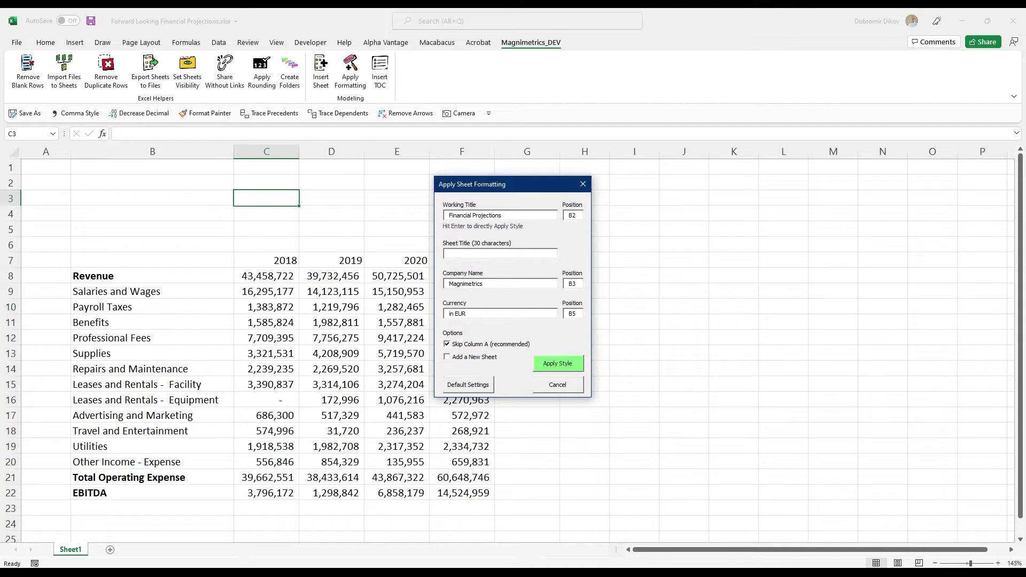
{"action": "type", "text": "Projections"}
{"action": "key", "text": "Tab"}
{"action": "key", "text": "Tab"}
{"action": "key", "text": "Return"}
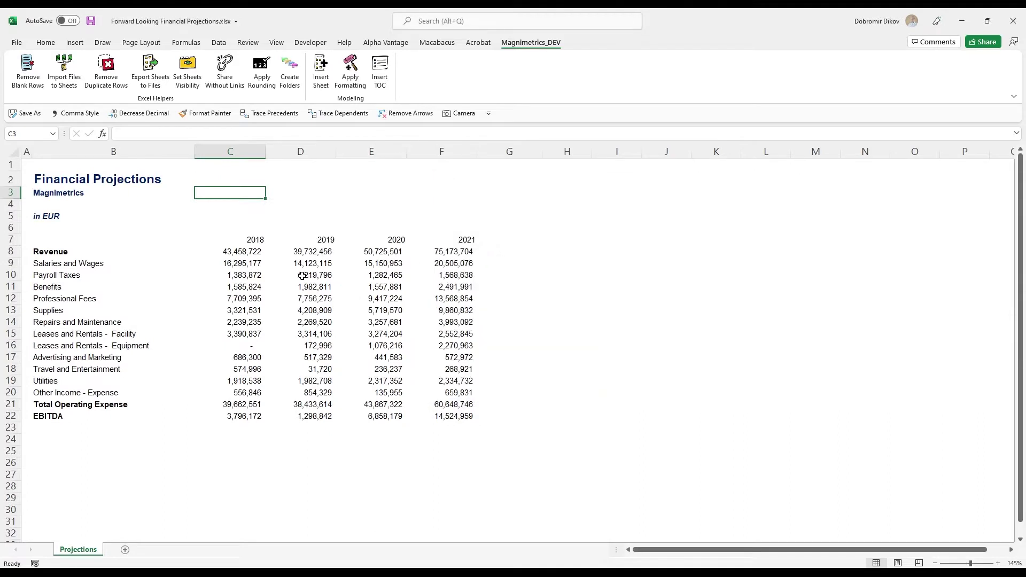
Give the B7:F7 year headers a dark navy fill with bold white text.
{"action": "left_click_drag", "start_coordinate": [121, 239], "coordinate": [437, 243]}
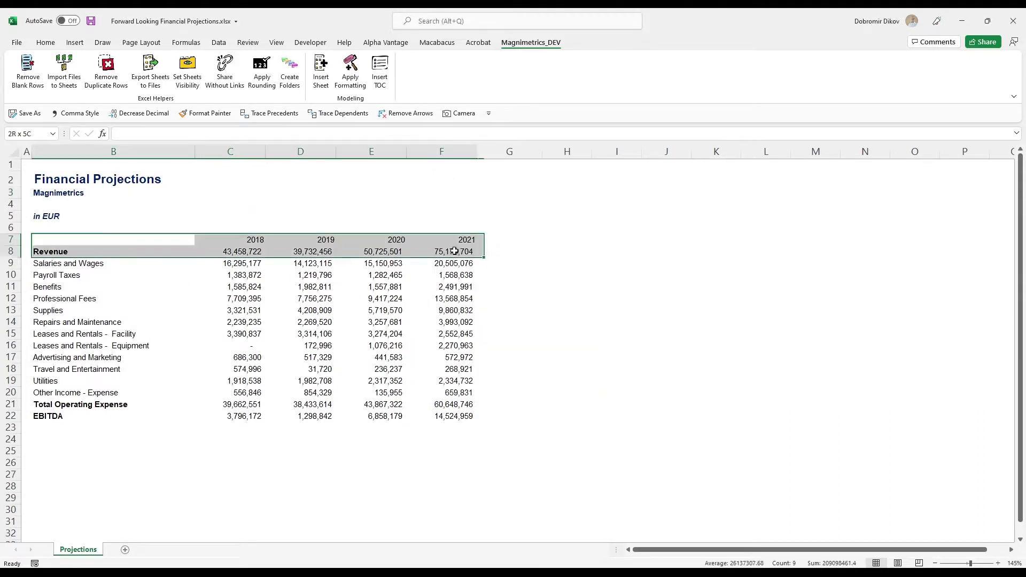
{"action": "left_click", "coordinate": [45, 41]}
{"action": "left_click", "coordinate": [222, 80]}
{"action": "left_click", "coordinate": [251, 148]}
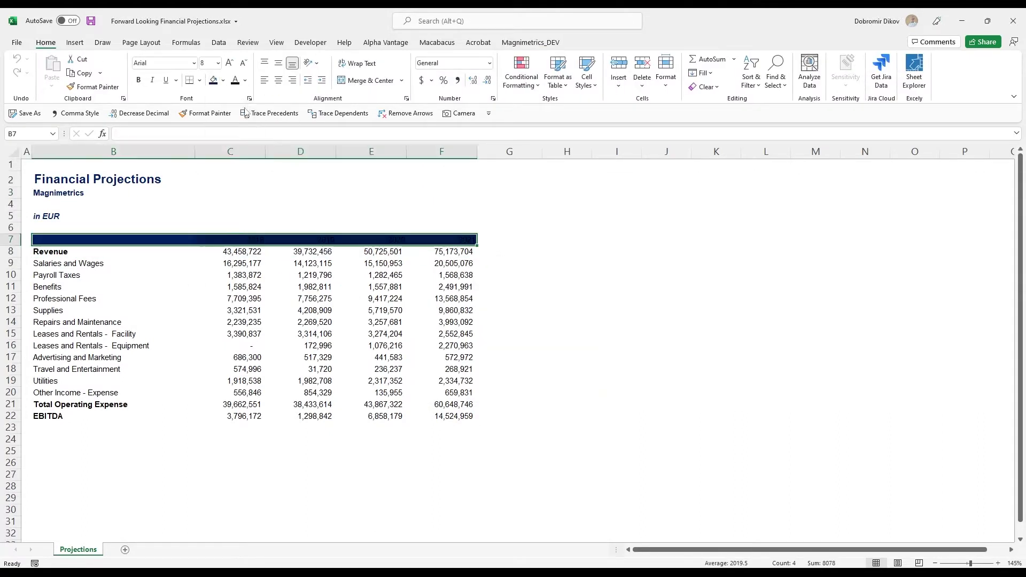
{"action": "left_click", "coordinate": [245, 80]}
{"action": "left_click", "coordinate": [235, 122]}
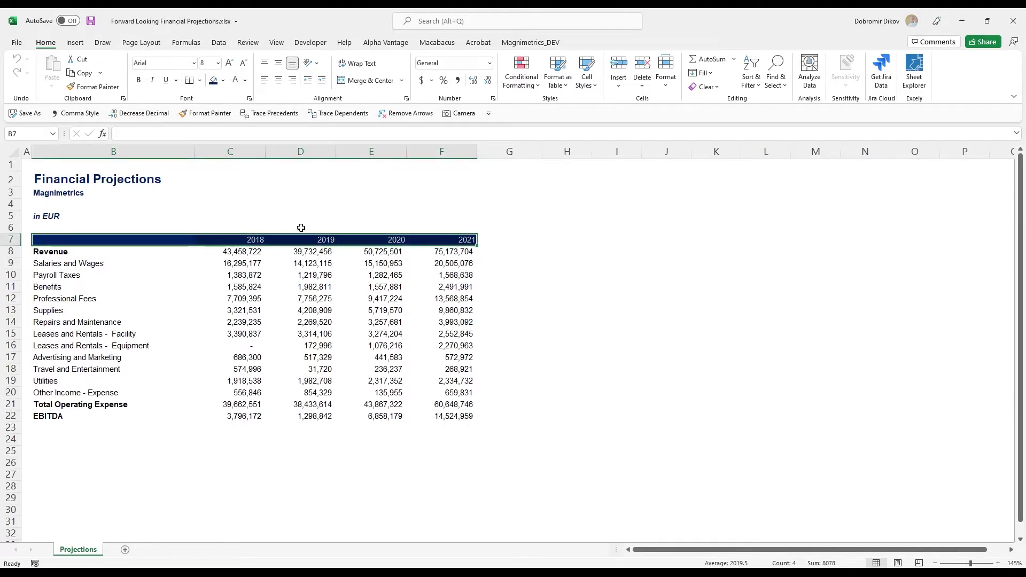
{"action": "key", "text": "ctrl+b"}
Enter =C7+1 in D7 and fill it right to K7, extending years to 2026.
{"action": "left_click", "coordinate": [258, 241]}
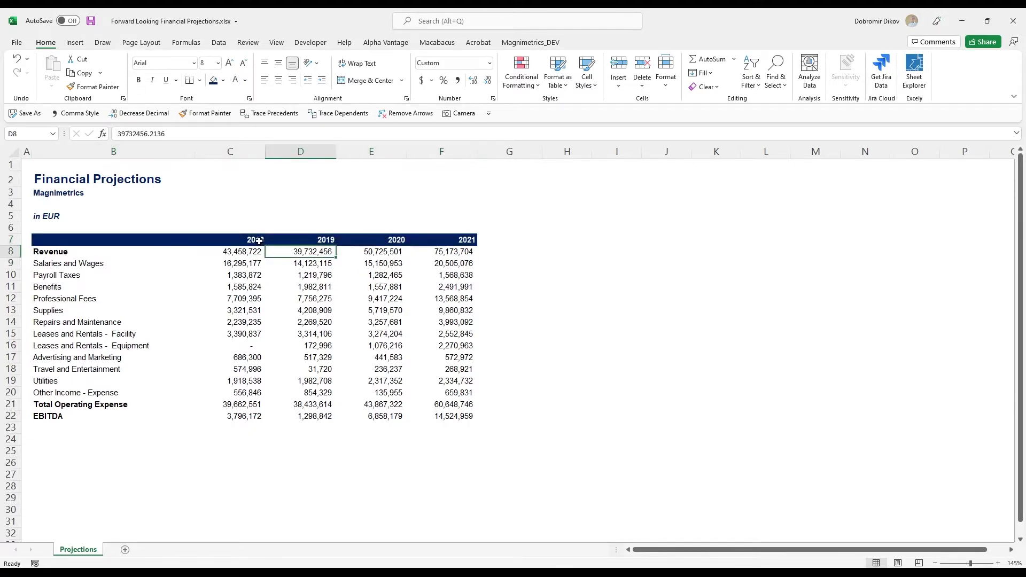
{"action": "left_click", "coordinate": [318, 241]}
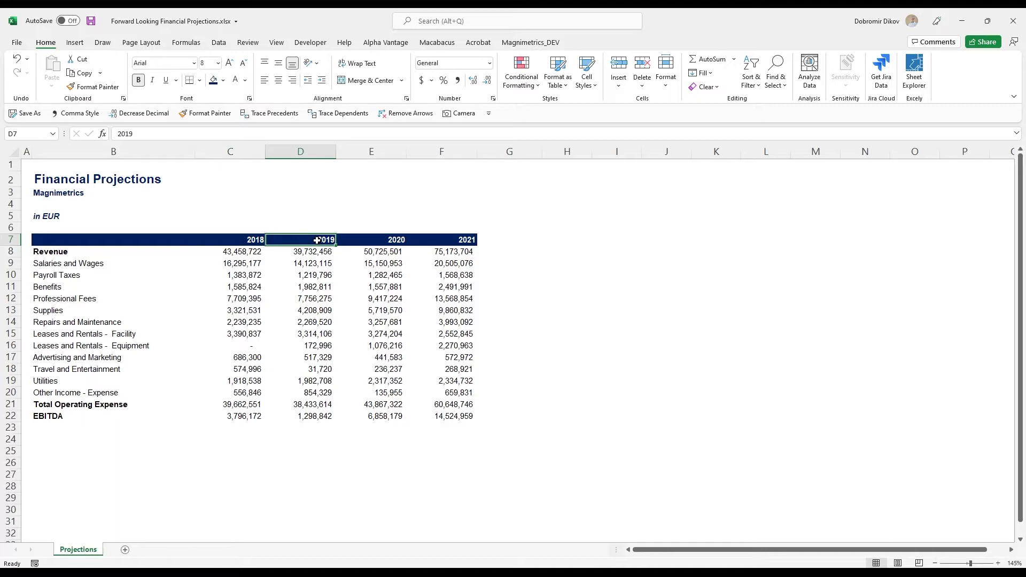
{"action": "left_click", "coordinate": [237, 241]}
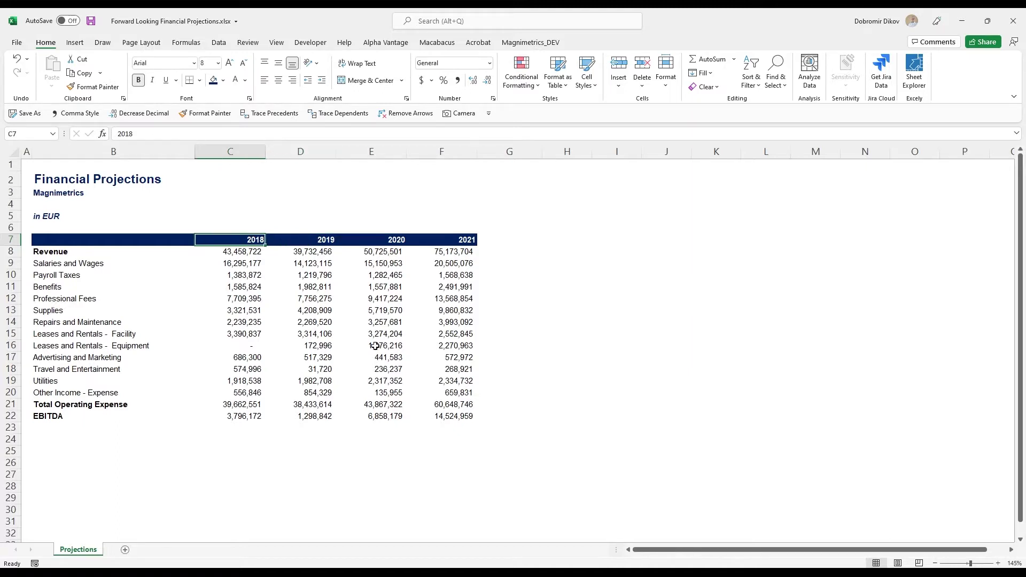
{"action": "key", "text": "Right"}
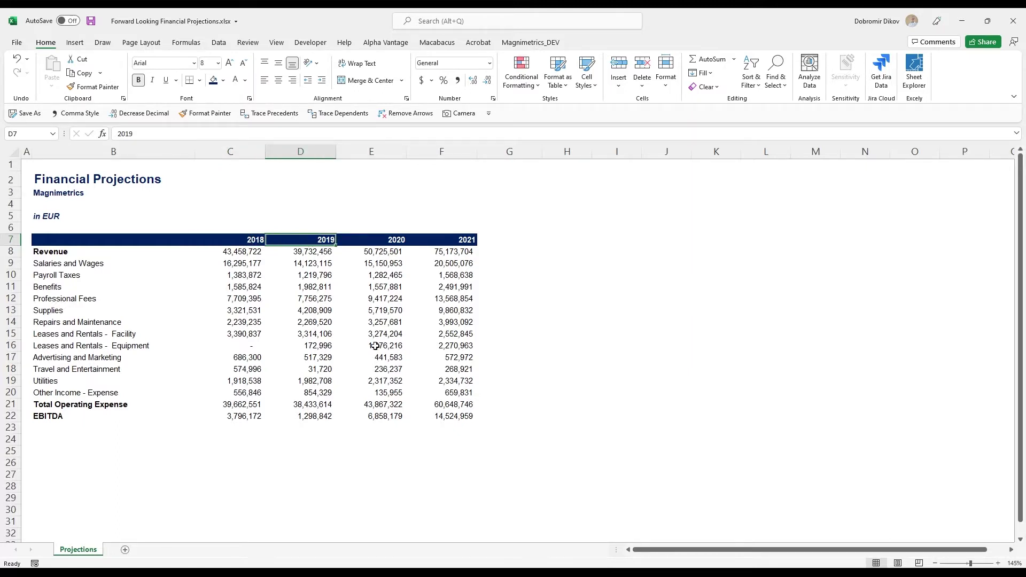
{"action": "type", "text": "="}
{"action": "key", "text": "Left"}
{"action": "type", "text": "+"}
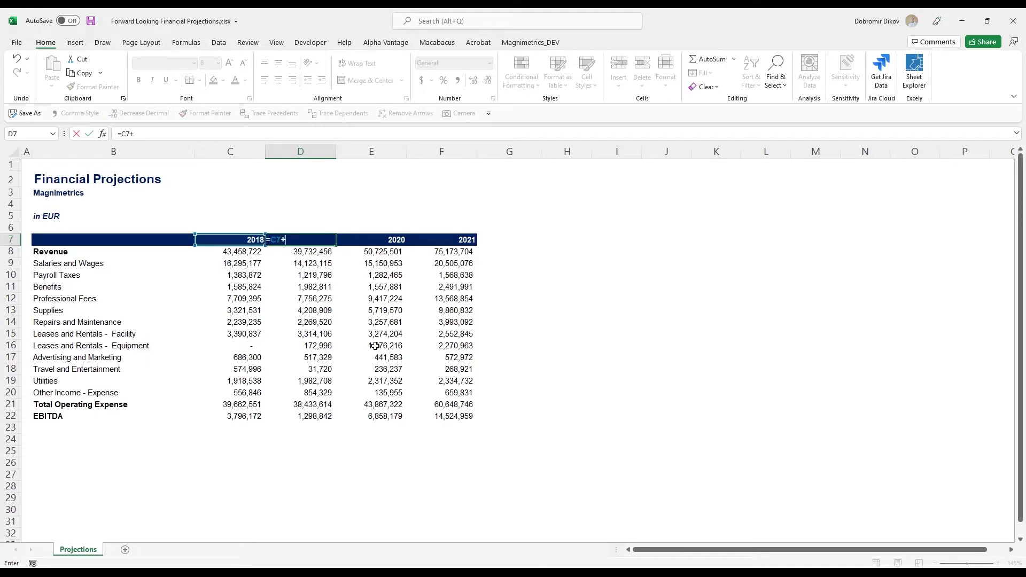
{"action": "key", "text": "ctrl+Return"}
{"action": "key", "text": "shift+Right"}
{"action": "key", "text": "shift+Right"}
{"action": "key", "text": "shift+Right"}
{"action": "key", "text": "shift+Right"}
{"action": "key", "text": "shift+Right"}
{"action": "key", "text": "shift+Right"}
{"action": "key", "text": "shift+Right"}
{"action": "key", "text": "ctrl+r"}
Select the full 2018–2026 header row for number formatting.
{"action": "key", "text": "Left"}
{"action": "key", "text": "Right"}
{"action": "key", "text": "Left"}
{"action": "key", "text": "ctrl+shift+Right"}
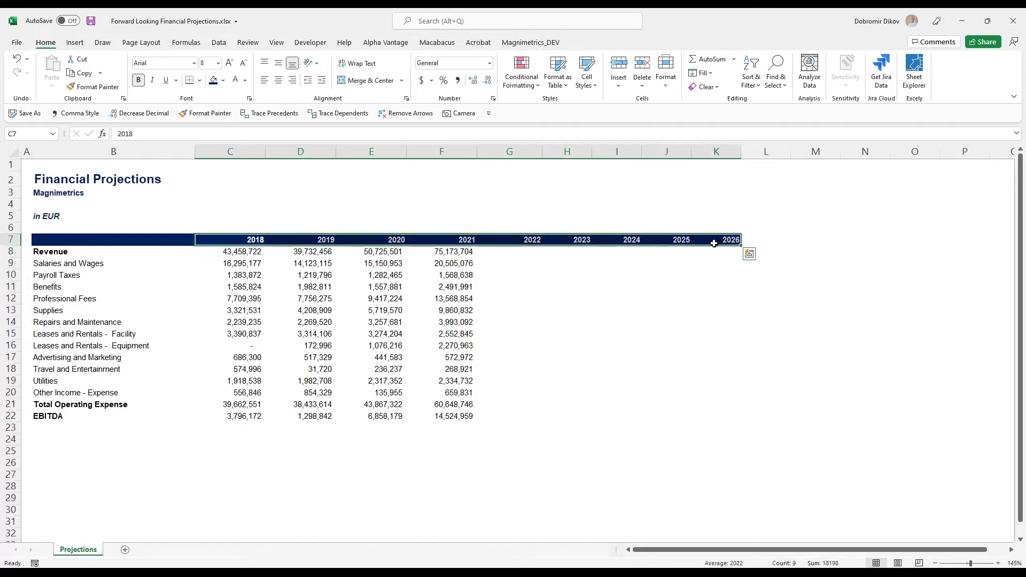
{"action": "key", "text": "ctrl+1"}
Apply the custom number format "CY "General to the year headers.
{"action": "left_click_drag", "start_coordinate": [715, 295], "coordinate": [591, 242]}
{"action": "left_click", "coordinate": [547, 354]}
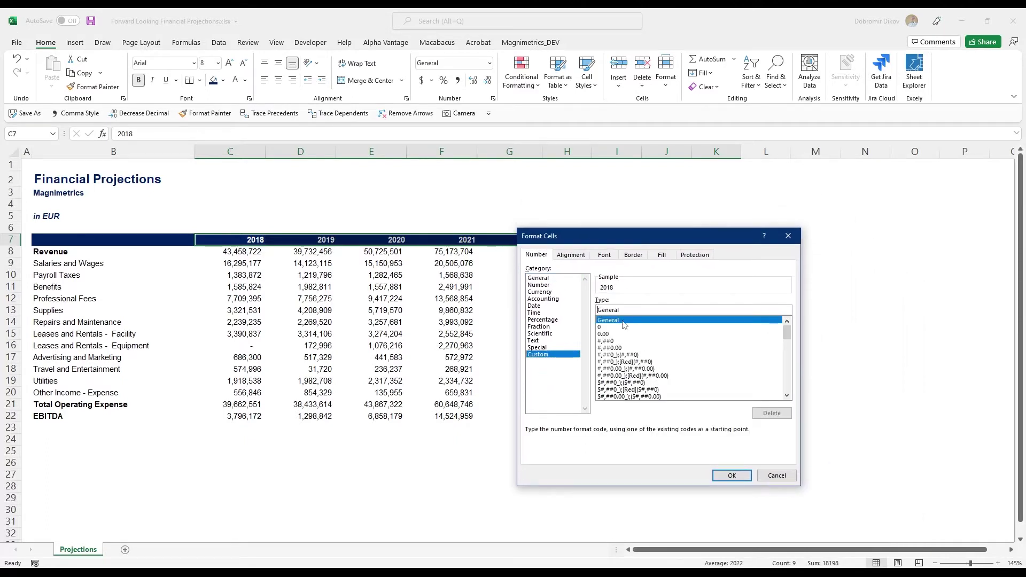
{"action": "key", "text": "shift+Tab"}
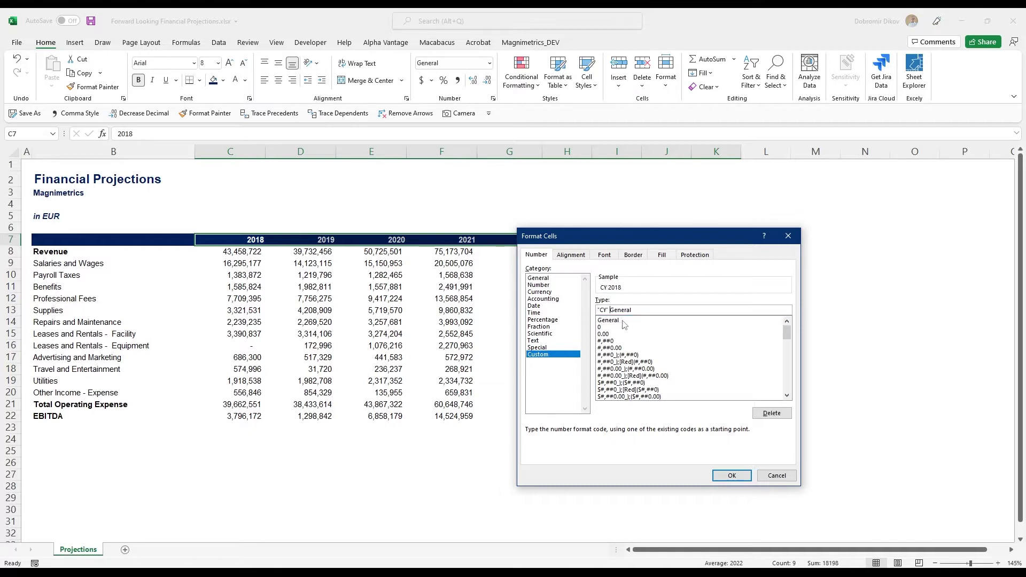
{"action": "key", "text": "Return"}
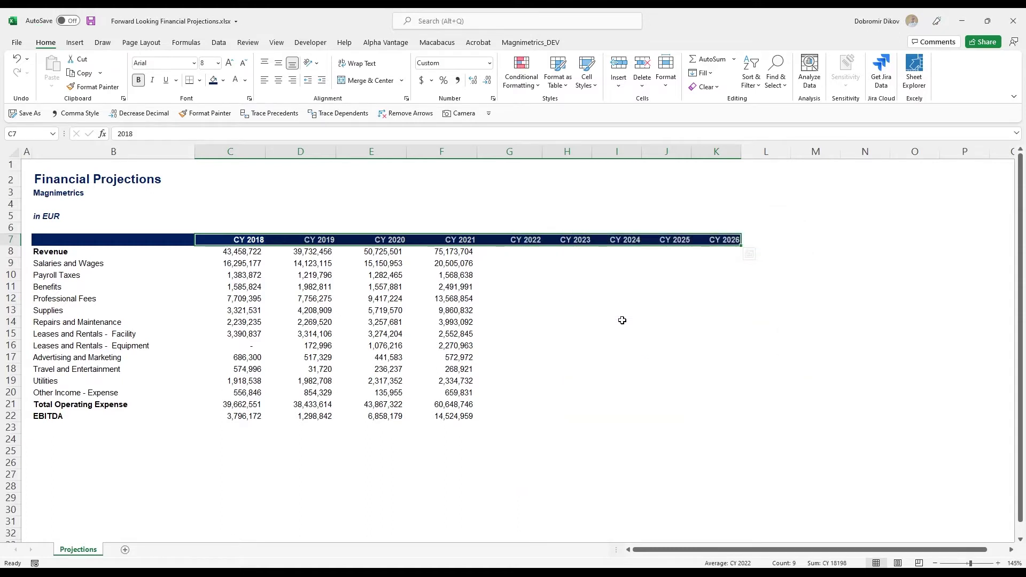
Check the CY 2018 through CY 2022 heading cells and their formulas.
{"action": "left_click", "coordinate": [231, 241]}
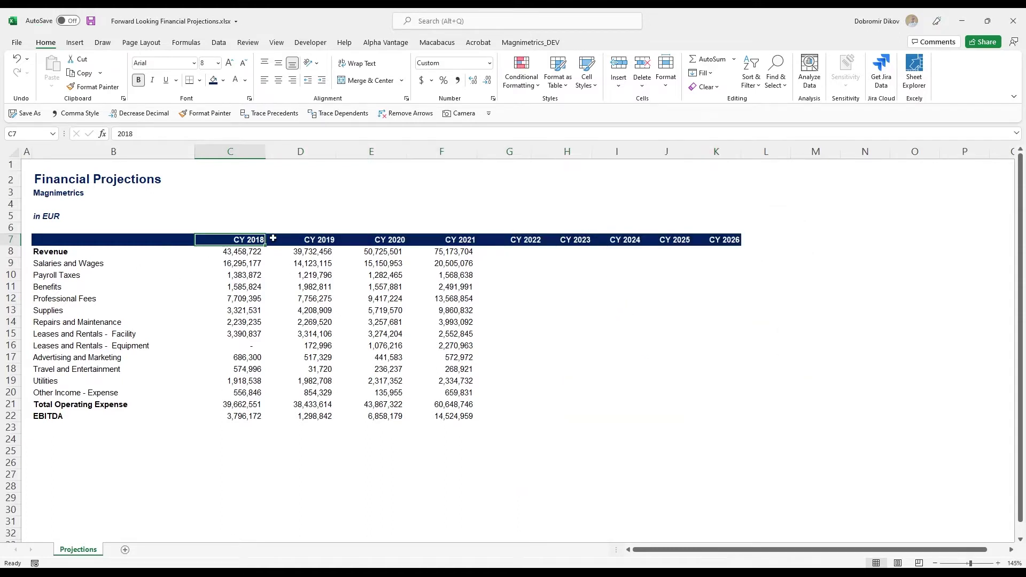
{"action": "left_click", "coordinate": [288, 240]}
{"action": "left_click", "coordinate": [363, 242]}
{"action": "left_click", "coordinate": [457, 242]}
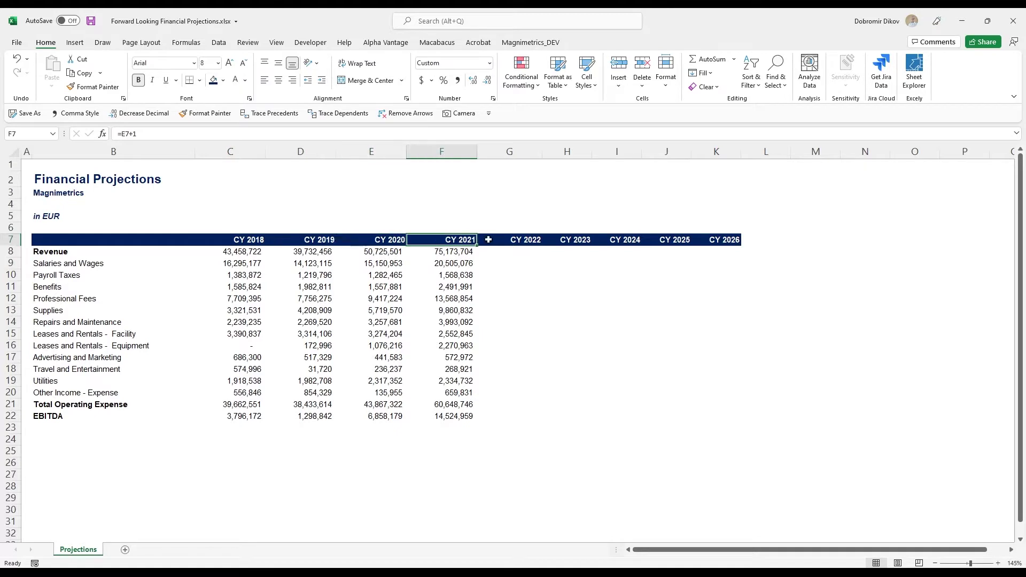
{"action": "left_click", "coordinate": [489, 240]}
{"action": "key", "text": "Left"}
Label the 2018–2021 columns ACTUAL above their headings.
{"action": "left_click", "coordinate": [493, 244]}
{"action": "left_click", "coordinate": [238, 228]}
{"action": "type", "text": "ACTUA"}
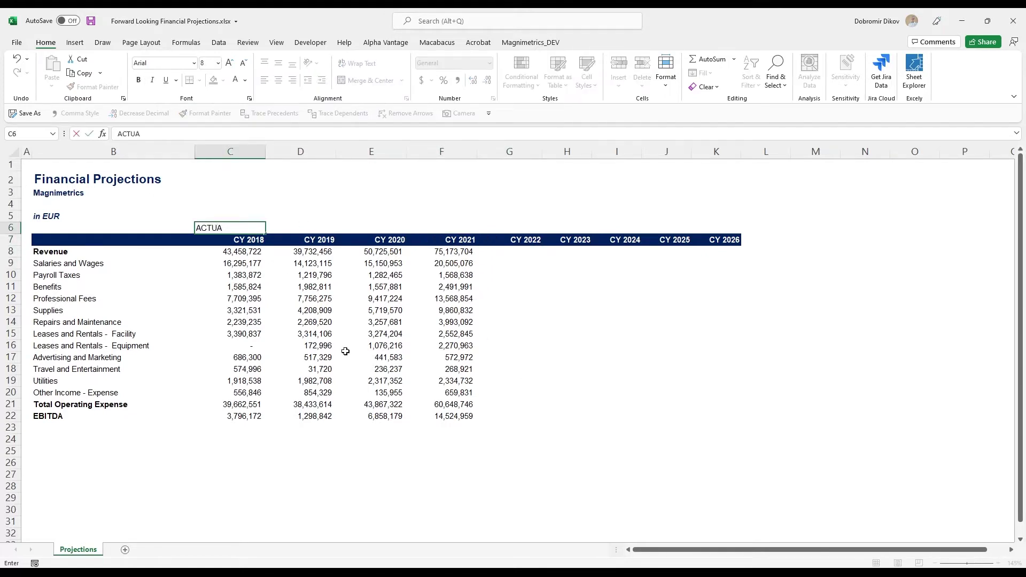
{"action": "type", "text": "L"}
{"action": "key", "text": "ctrl+Return"}
{"action": "key", "text": "ctrl+c"}
{"action": "key", "text": "shift+Right"}
{"action": "key", "text": "shift+Right"}
{"action": "key", "text": "shift+Right"}
{"action": "key", "text": "ctrl+v"}
Make the ACTUAL labels right-aligned, italic, bold and green.
{"action": "key", "text": "alt+h"}
{"action": "key", "text": "a"}
{"action": "key", "text": "r"}
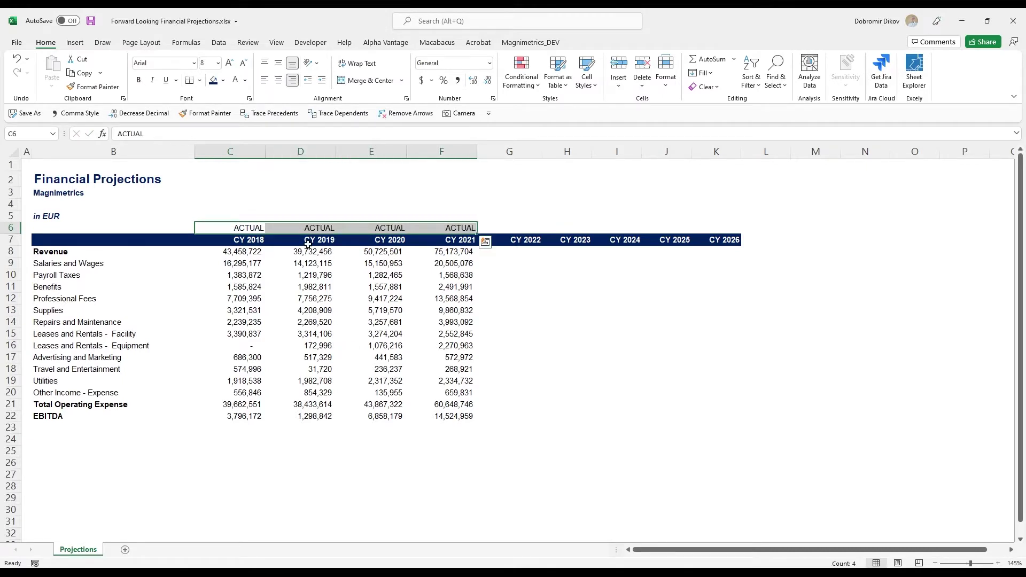
{"action": "key", "text": "ctrl+i"}
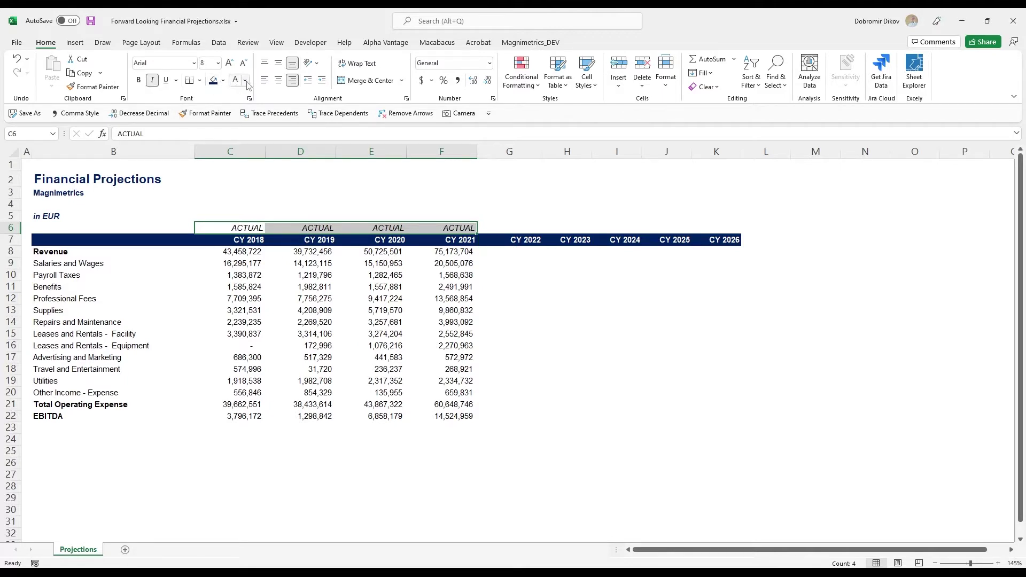
{"action": "left_click", "coordinate": [246, 82]}
{"action": "left_click", "coordinate": [280, 197]}
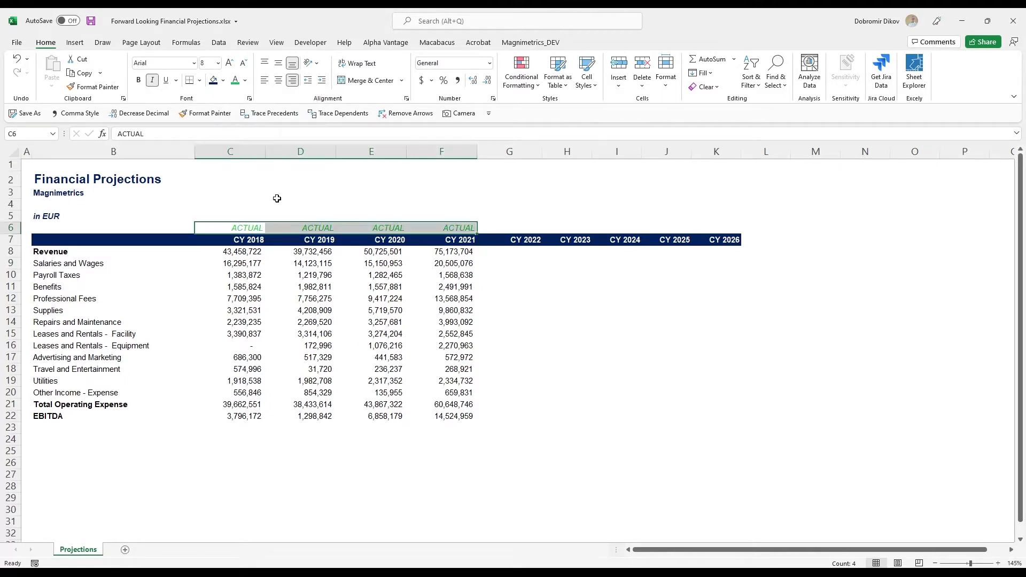
{"action": "key", "text": "ctrl+b"}
Copy the ACTUAL label formatting to the cell above CY 2022 with a dark font colour.
{"action": "left_click", "coordinate": [462, 228]}
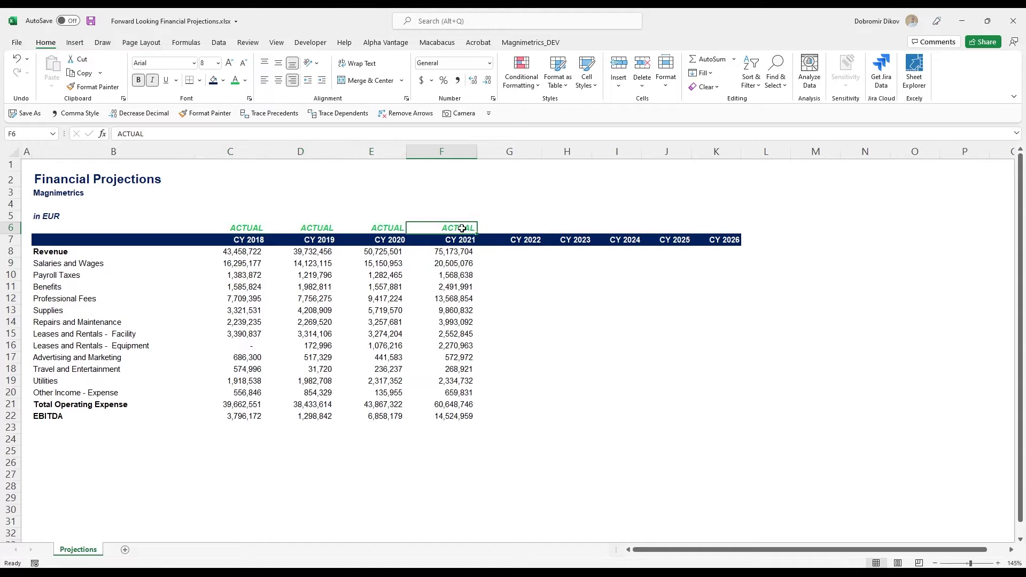
{"action": "left_click", "coordinate": [93, 87]}
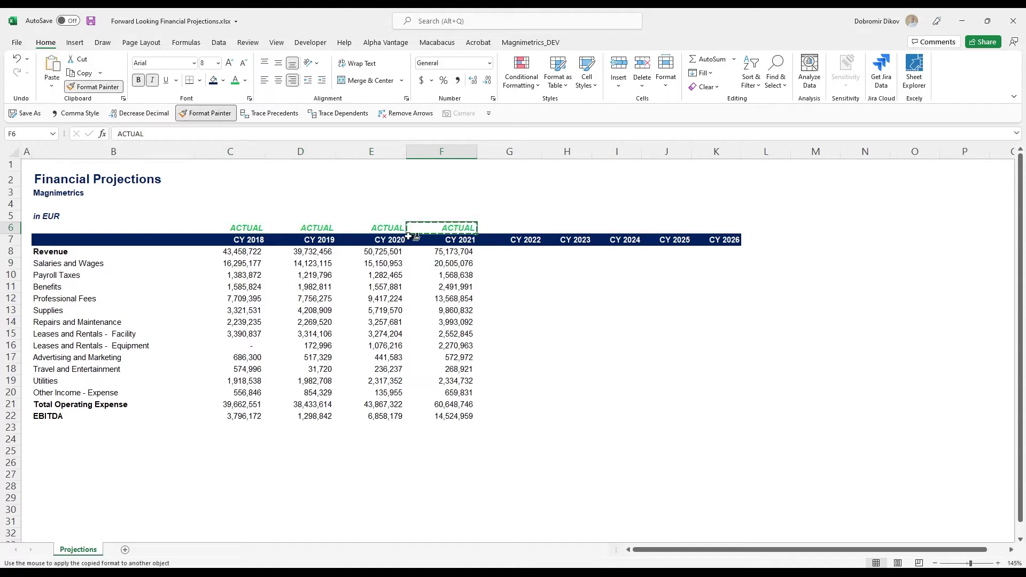
{"action": "left_click", "coordinate": [509, 228]}
{"action": "left_click", "coordinate": [246, 81]}
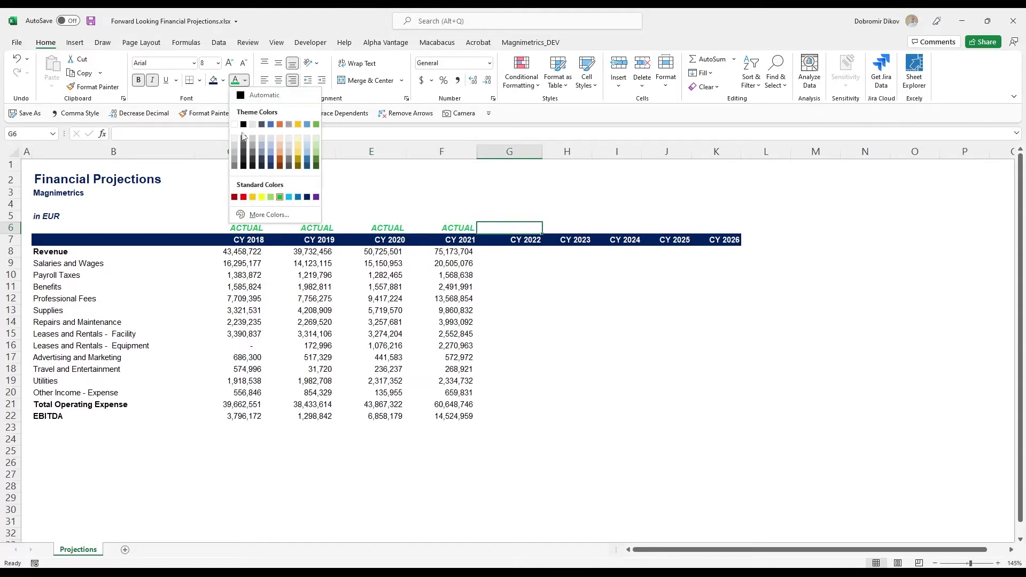
{"action": "left_click", "coordinate": [244, 141]}
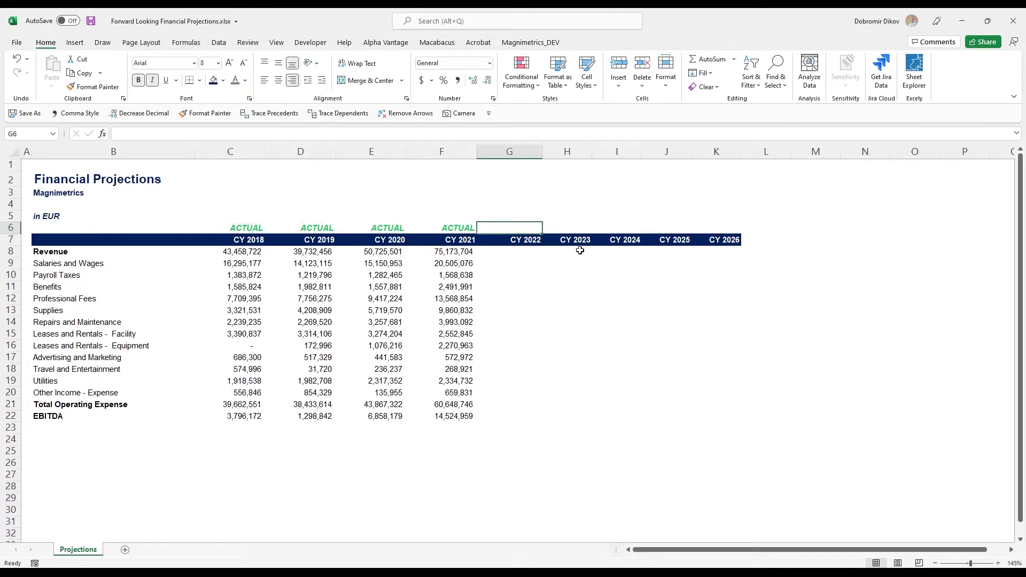
{"action": "type", "text": "FORECAST"}
Enter FORECAST in G6 and fill it across G6:K6.
{"action": "key", "text": "ctrl+Return"}
{"action": "key", "text": "shift+Right"}
{"action": "key", "text": "shift+Right"}
{"action": "key", "text": "shift+Right"}
{"action": "key", "text": "shift+Right"}
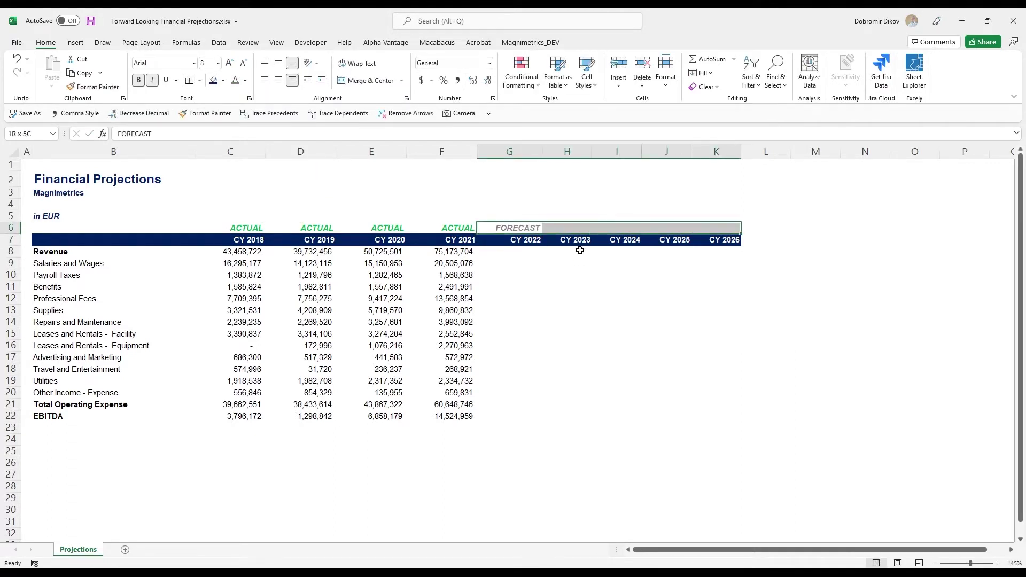
{"action": "key", "text": "ctrl+r"}
{"action": "left_click", "coordinate": [611, 305]}
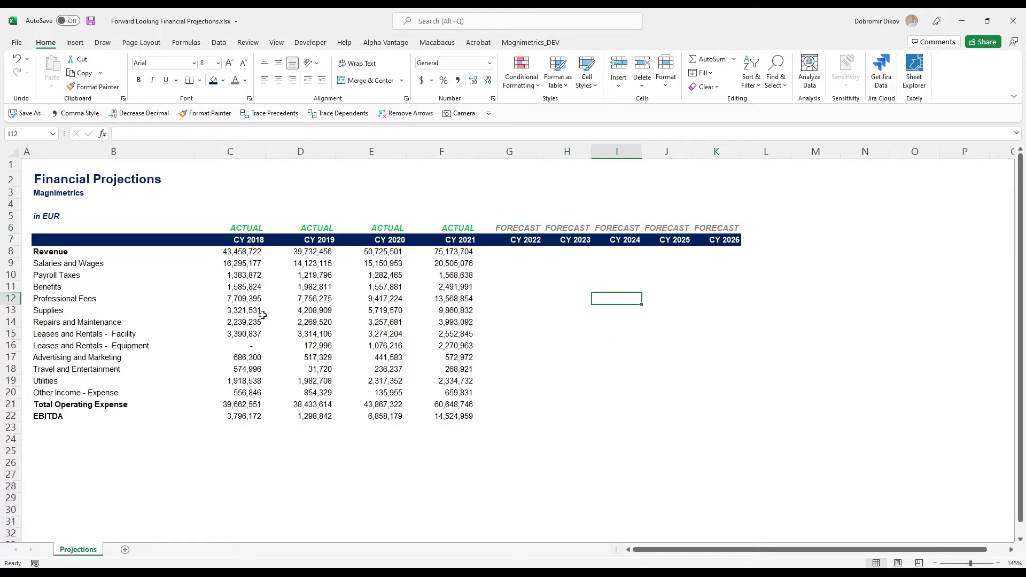
Insert blank rows above Salaries and Wages and above Revenue.
{"action": "left_click", "coordinate": [11, 263]}
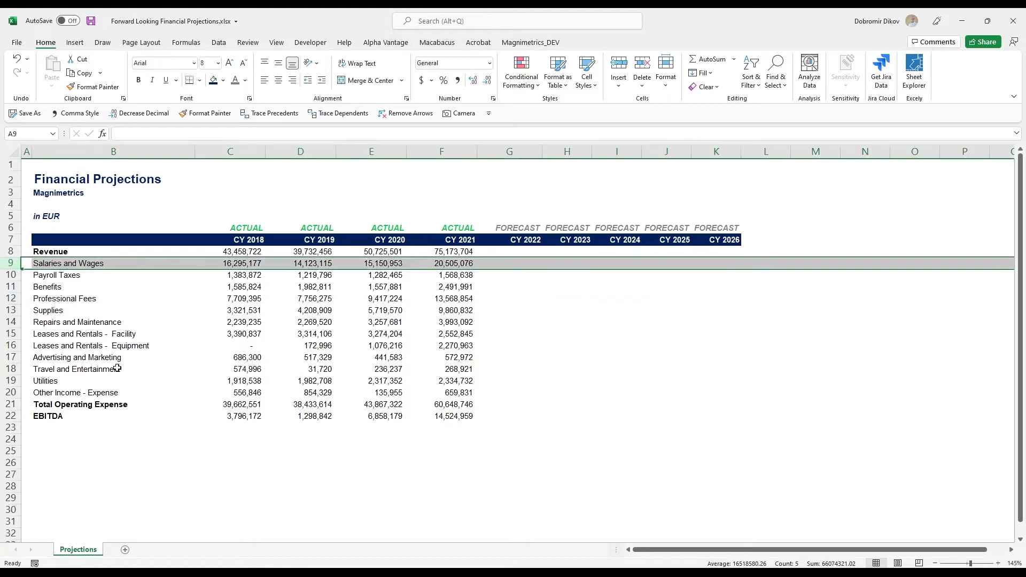
{"action": "key", "text": "ctrl+shift+plus"}
{"action": "key", "text": "Up"}
{"action": "key", "text": "Down"}
{"action": "key", "text": "shift+space"}
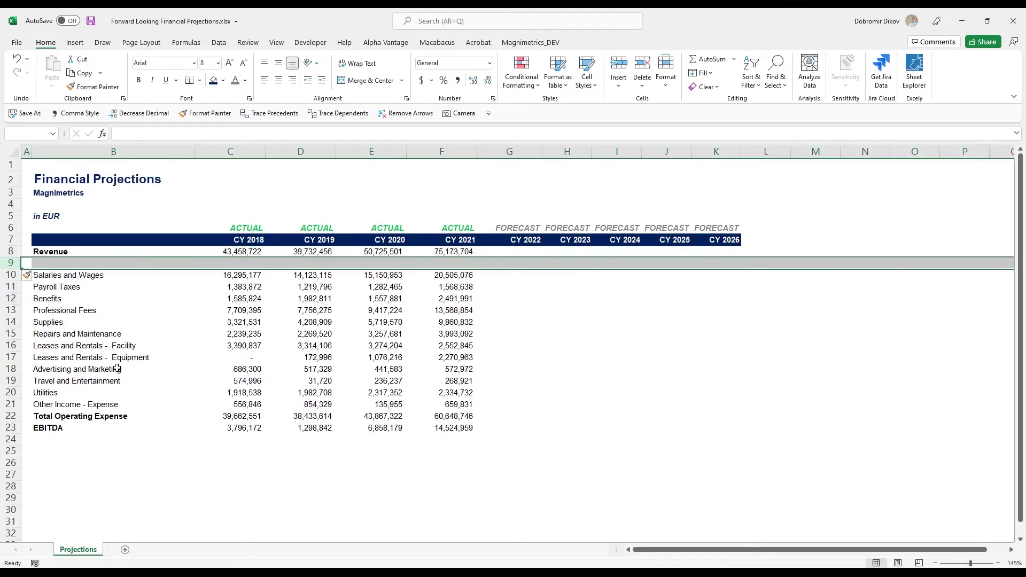
{"action": "key", "text": "ctrl+c"}
{"action": "key", "text": "Up"}
{"action": "key", "text": "ctrl+shift+plus"}
{"action": "key", "text": "Down"}
{"action": "key", "text": "Down"}
{"action": "key", "text": "Right"}
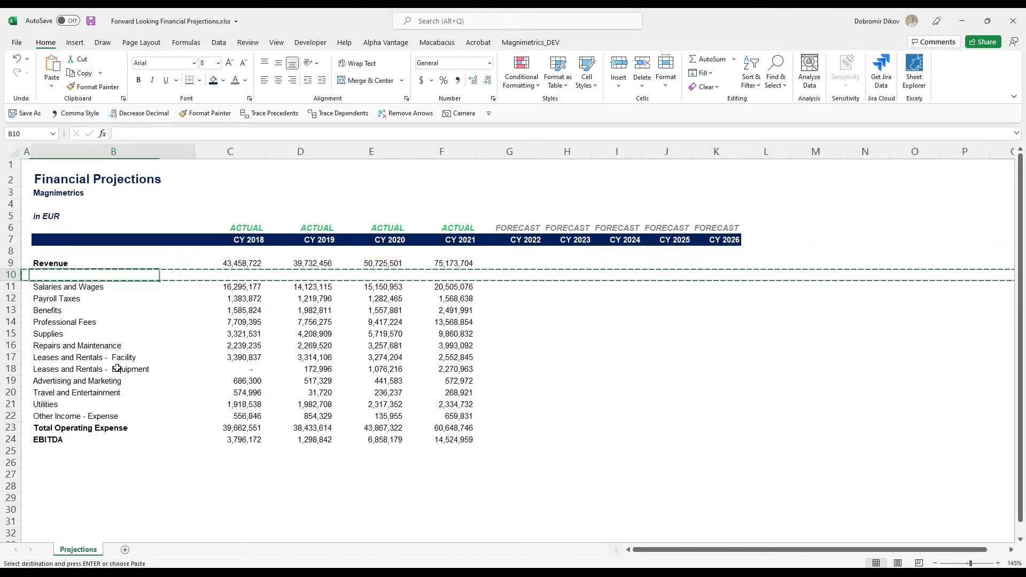
Insert a blank row above EBITDA.
{"action": "key", "text": "Down"}
{"action": "key", "text": "Down"}
{"action": "key", "text": "ctrl+Down"}
{"action": "key", "text": "shift+space"}
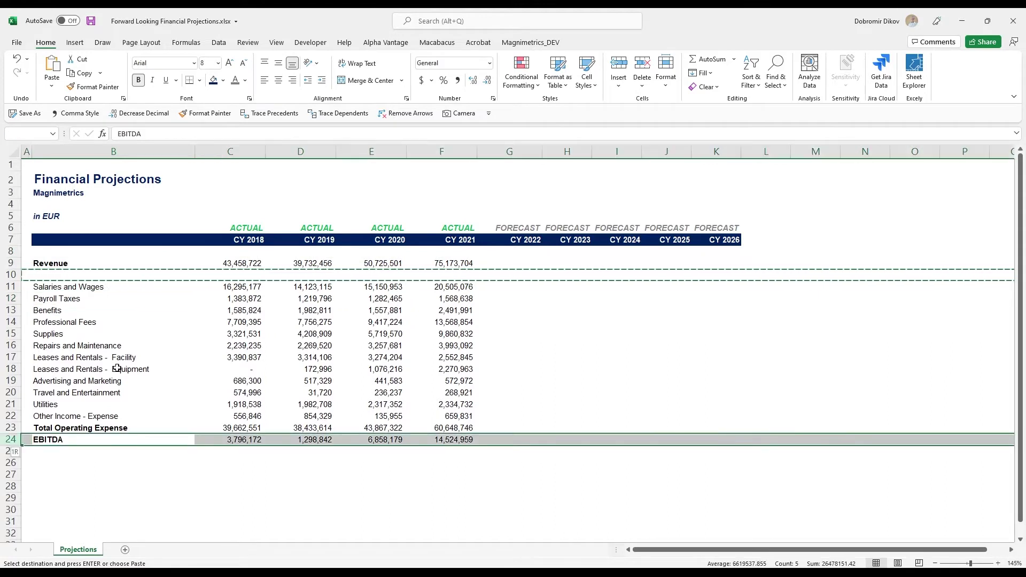
{"action": "key", "text": "Escape"}
{"action": "key", "text": "ctrl+shift+plus"}
{"action": "key", "text": "Down"}
{"action": "key", "text": "Right"}
{"action": "key", "text": "Up"}
Colour the 2018–2021 revenue and expense figures in C9:F22 blue.
{"action": "key", "text": "Up"}
{"action": "key", "text": "Right"}
{"action": "key", "text": "Right"}
{"action": "key", "text": "Left"}
{"action": "key", "text": "Left"}
{"action": "key", "text": "Left"}
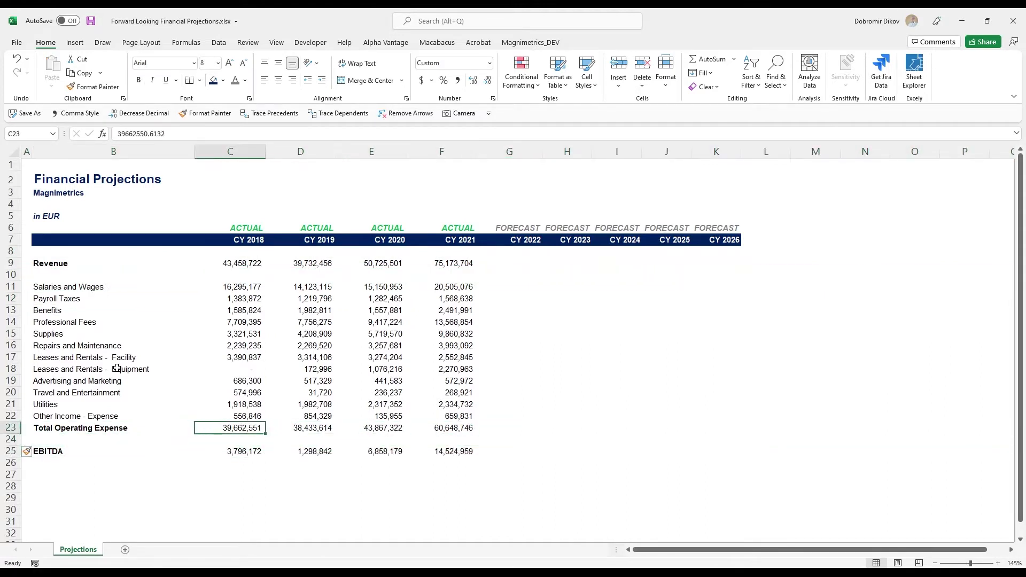
{"action": "key", "text": "ctrl+Up"}
{"action": "key", "text": "Up"}
{"action": "key", "text": "Up"}
{"action": "key", "text": "ctrl+shift+Right"}
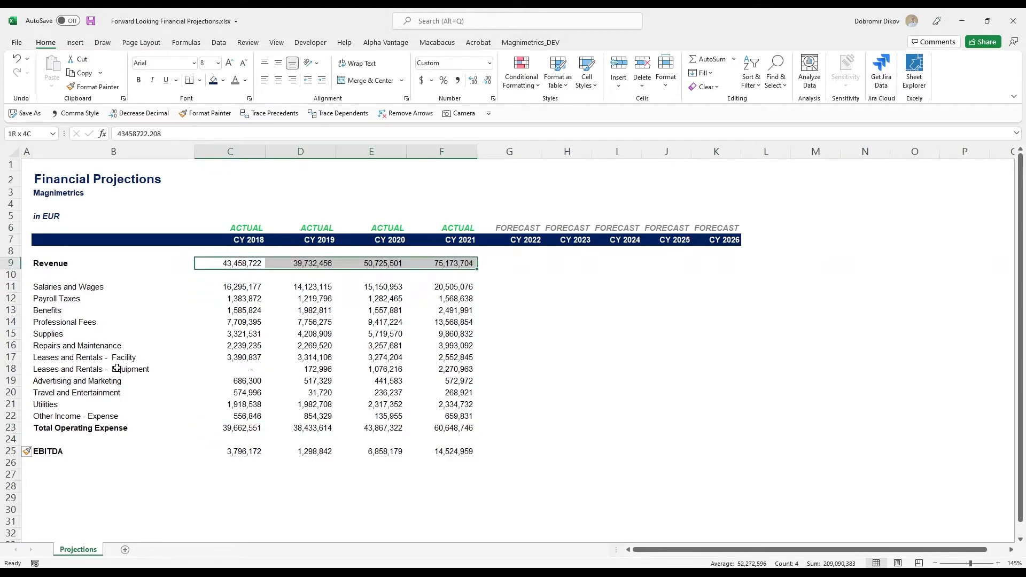
{"action": "key", "text": "shift+Down"}
{"action": "key", "text": "shift+Down"}
{"action": "key", "text": "shift+Down"}
{"action": "key", "text": "shift+Down"}
{"action": "key", "text": "shift+Down"}
{"action": "key", "text": "shift+Down"}
{"action": "key", "text": "shift+Down"}
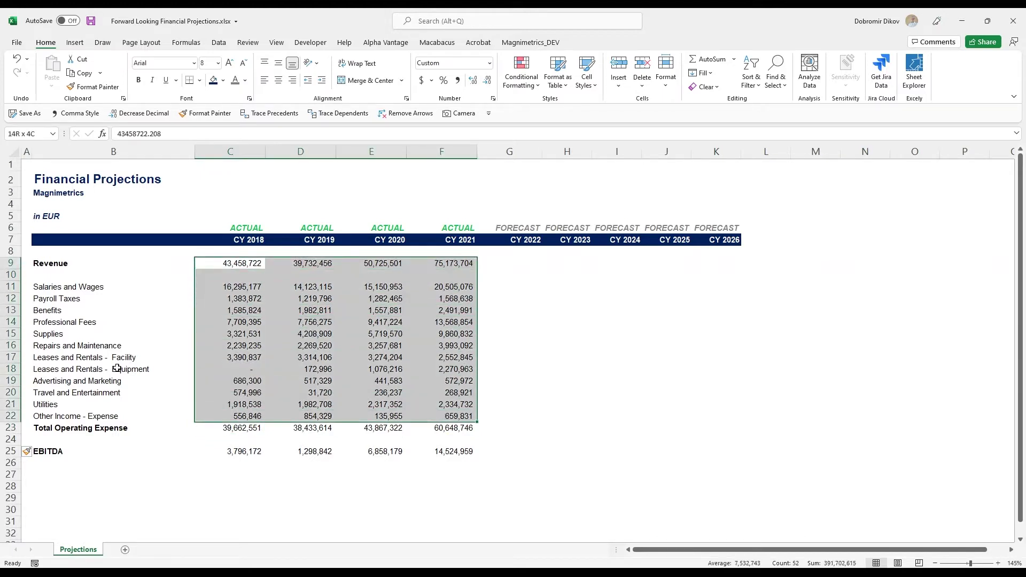
{"action": "left_click", "coordinate": [245, 81]}
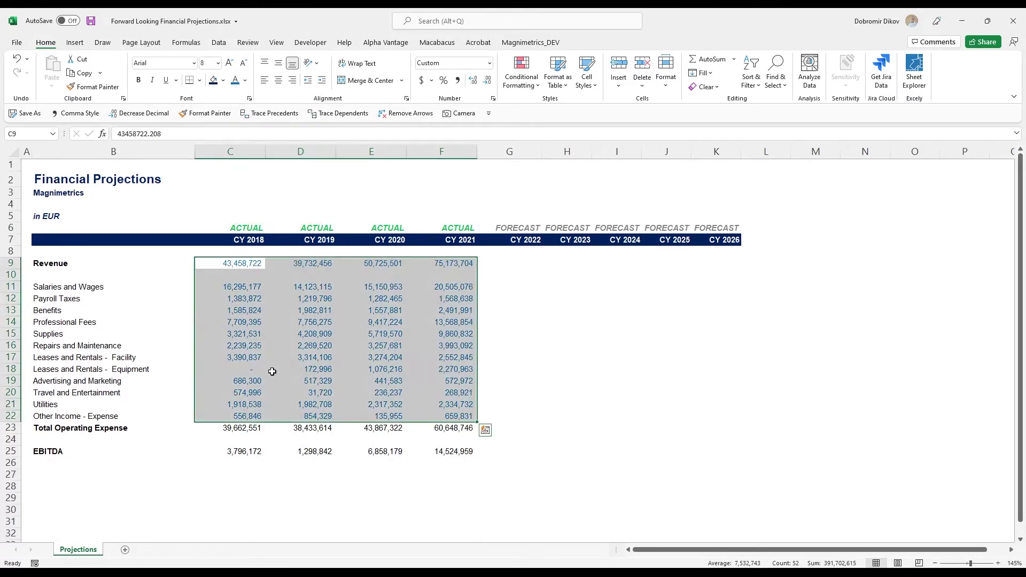
{"action": "left_click", "coordinate": [305, 334]}
{"action": "left_click", "coordinate": [309, 307]}
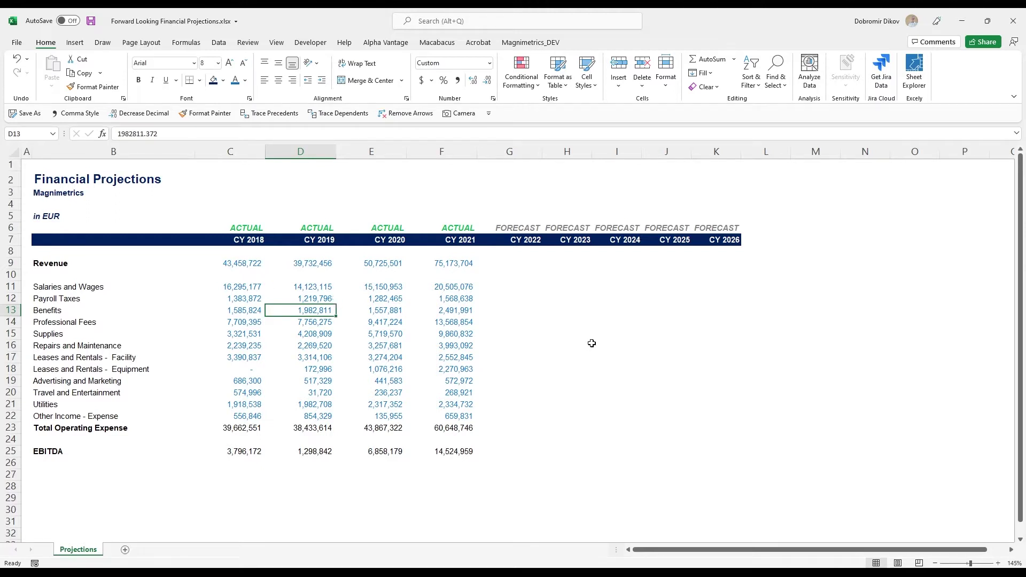
Set Total Operating Expense to =SUM(C11:C22) and fill it across to 2021.
{"action": "left_click", "coordinate": [256, 430]}
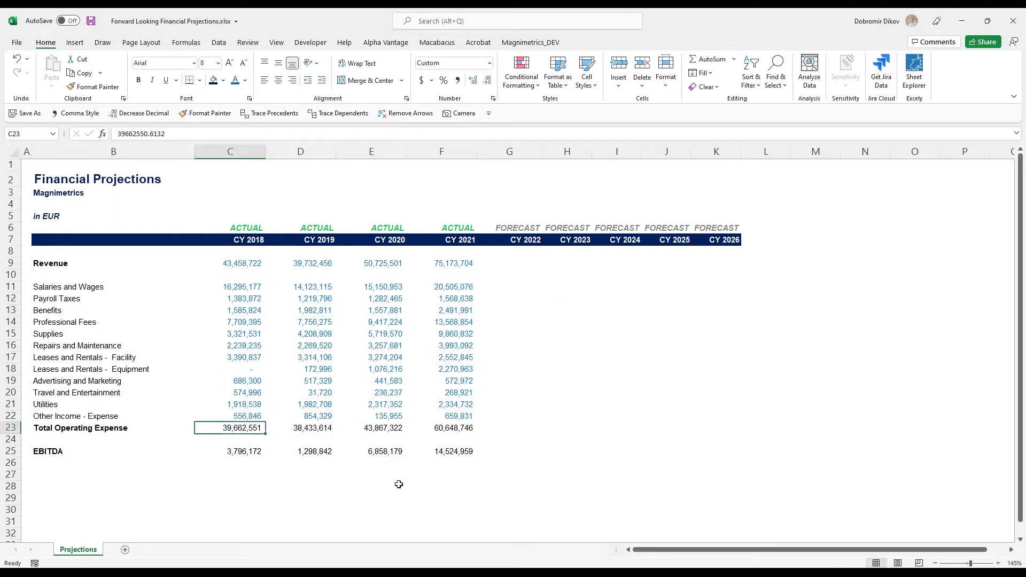
{"action": "key", "text": "alt"}
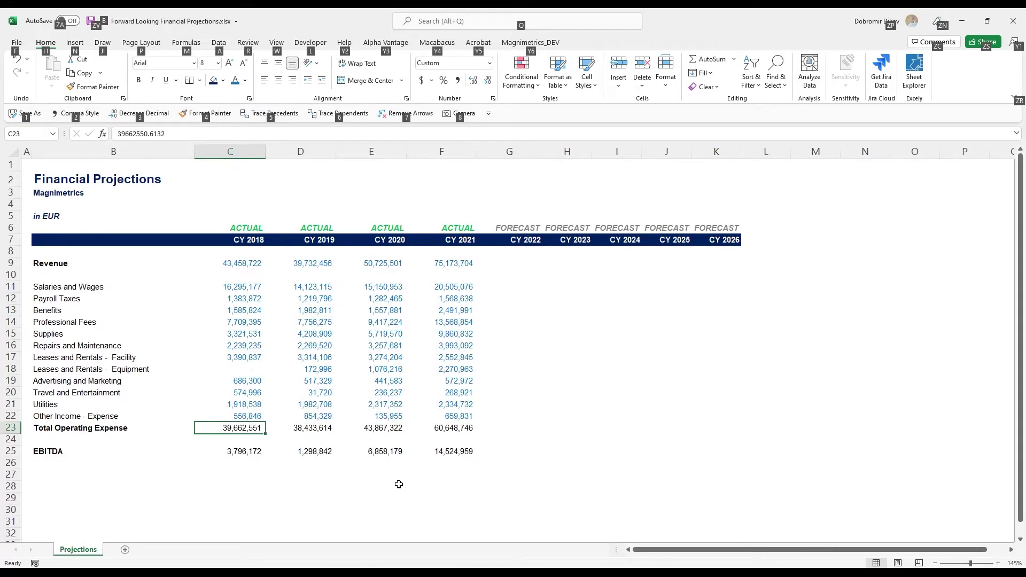
{"action": "key", "text": "Escape"}
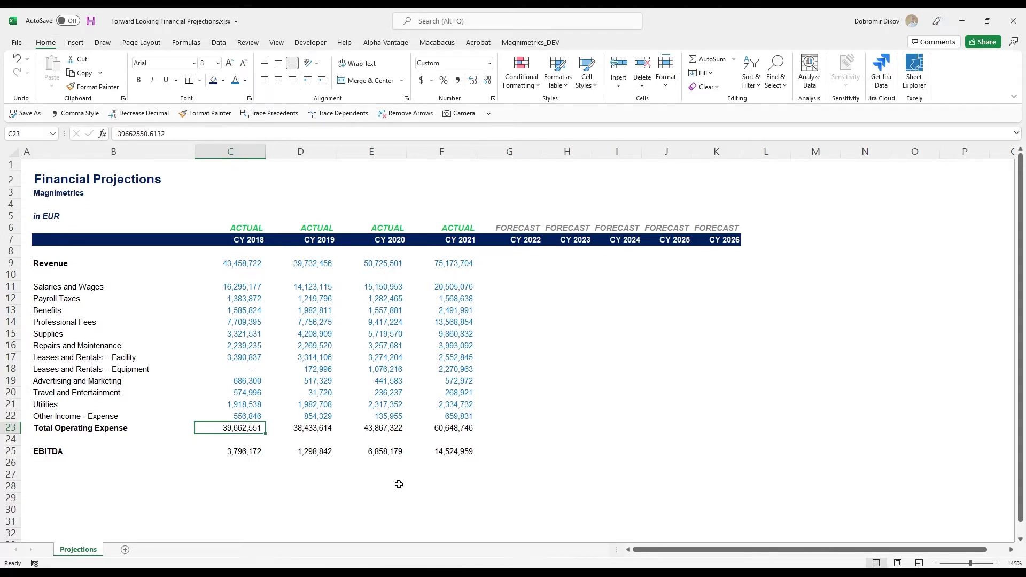
{"action": "type", "text": "=sum("}
{"action": "key", "text": "Up"}
{"action": "key", "text": "ctrl+shift+Up"}
{"action": "key", "text": "ctrl+Return"}
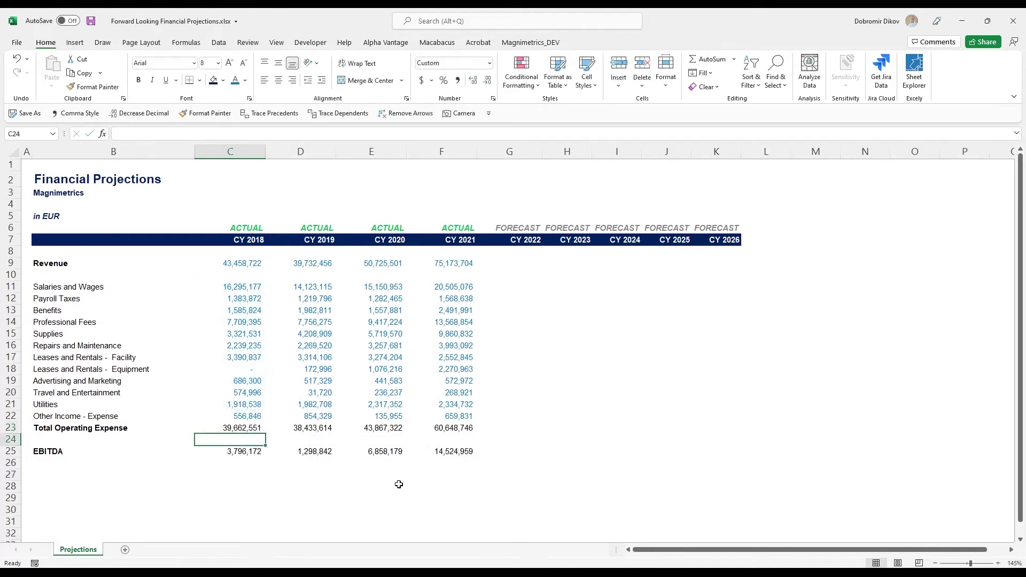
{"action": "key", "text": "shift+Right"}
{"action": "key", "text": "shift+Right"}
{"action": "key", "text": "shift+Right"}
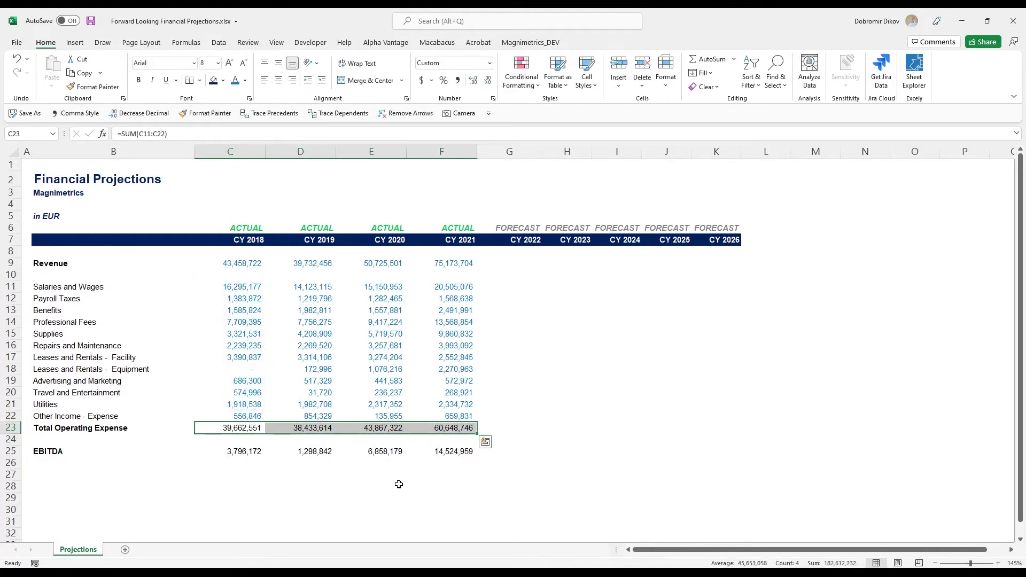
{"action": "key", "text": "Right"}
{"action": "key", "text": "Right"}
{"action": "key", "text": "Right"}
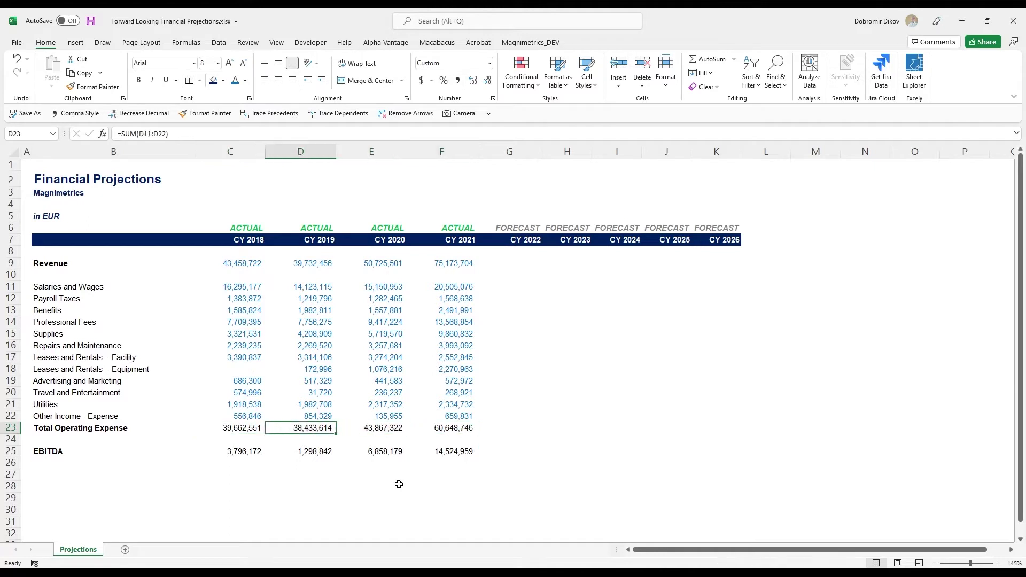
{"action": "key", "text": "Left"}
{"action": "key", "text": "Left"}
{"action": "key", "text": "Left"}
Set EBITDA to =C9-C23, fill it through column F, and verify each year.
{"action": "key", "text": "Down"}
{"action": "key", "text": "Down"}
{"action": "type", "text": "="}
{"action": "key", "text": "Up"}
{"action": "key", "text": "Up"}
{"action": "key", "text": "ctrl+Up"}
{"action": "key", "text": "ctrl+Up"}
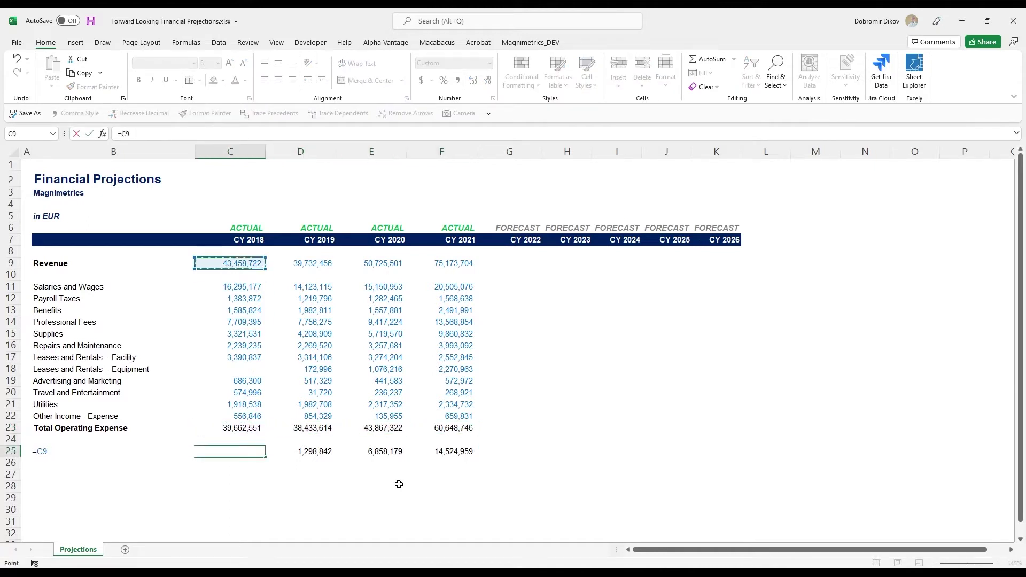
{"action": "type", "text": "-"}
{"action": "key", "text": "Up"}
{"action": "key", "text": "Up"}
{"action": "key", "text": "ctrl+Return"}
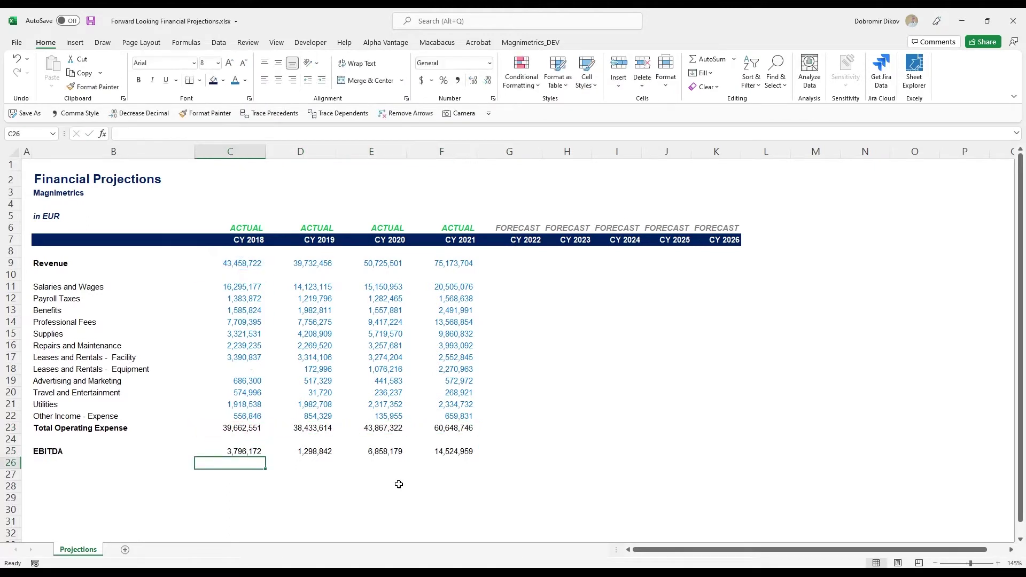
{"action": "key", "text": "shift+Right"}
{"action": "key", "text": "shift+Right"}
{"action": "key", "text": "shift+Right"}
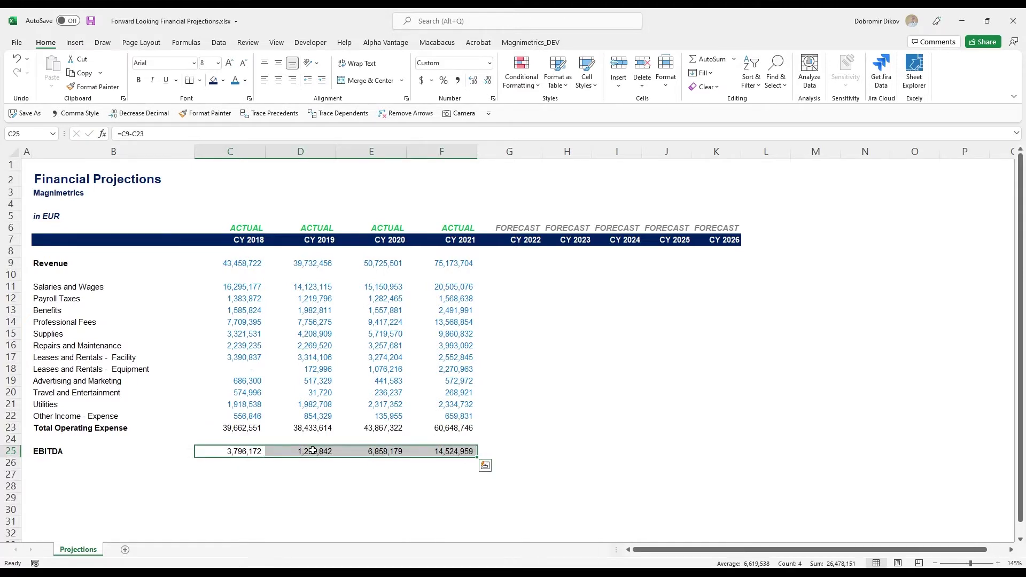
{"action": "left_click", "coordinate": [317, 453]}
{"action": "left_click", "coordinate": [385, 453]}
{"action": "left_click", "coordinate": [469, 454]}
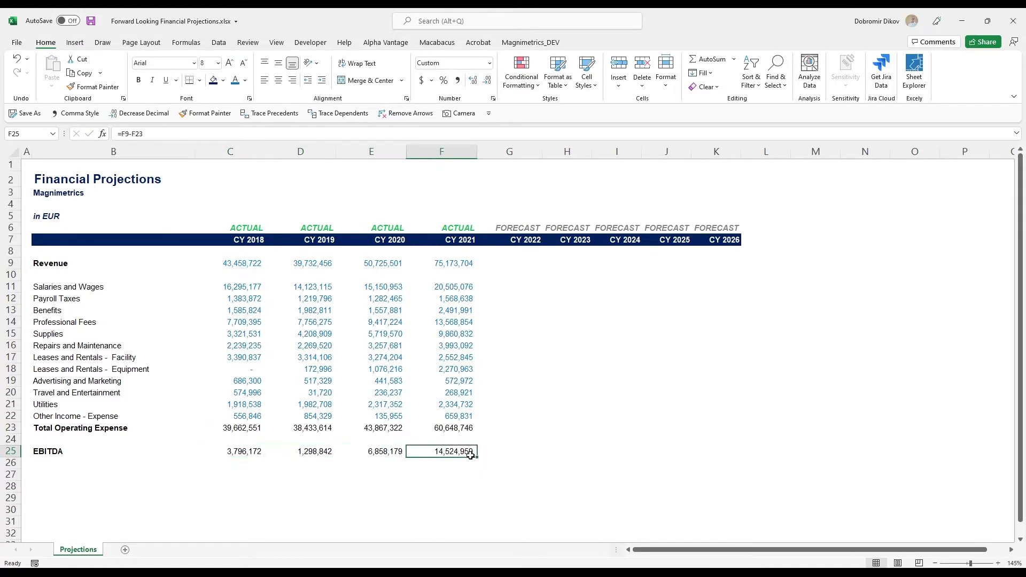
{"action": "left_click", "coordinate": [312, 453]}
Give the Total Operating Expense row a top border and bold text.
{"action": "left_click", "coordinate": [240, 452]}
{"action": "left_click_drag", "start_coordinate": [80, 428], "coordinate": [418, 428]}
{"action": "left_click", "coordinate": [199, 81]}
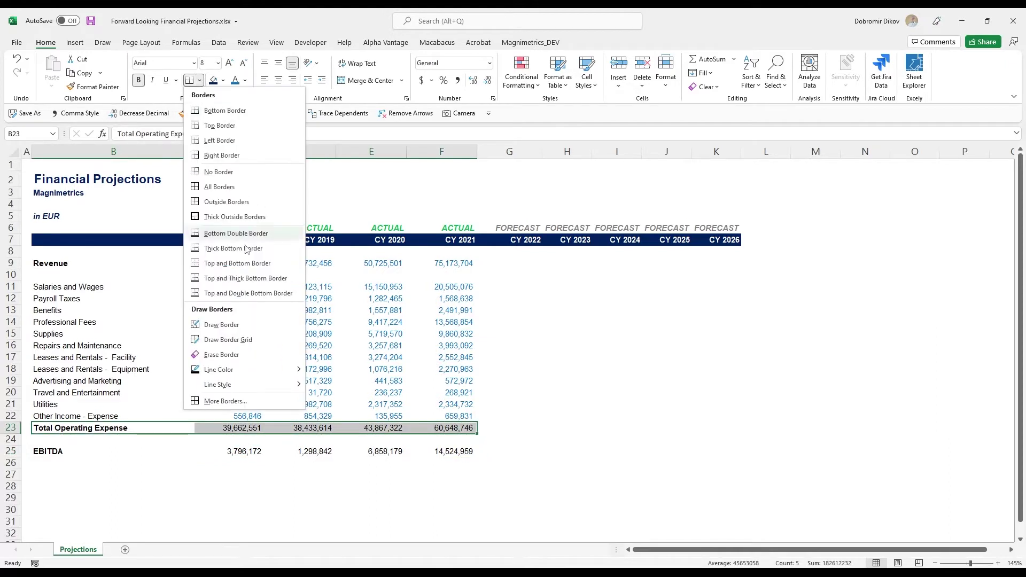
{"action": "left_click", "coordinate": [237, 263]}
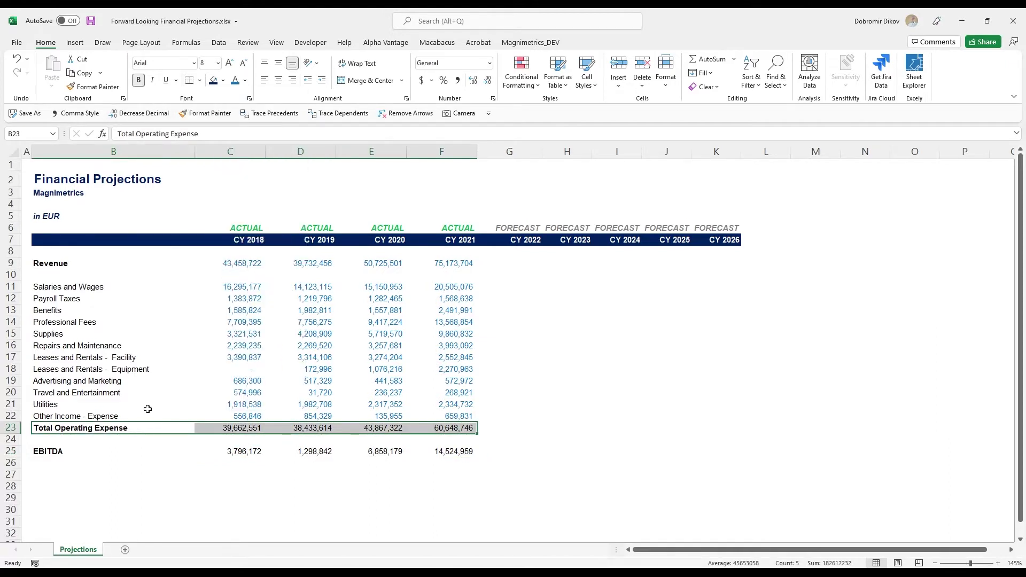
{"action": "key", "text": "ctrl+b"}
{"action": "key", "text": "ctrl+b"}
Give the EBITDA row top and thick bottom borders, then check the totals.
{"action": "left_click_drag", "start_coordinate": [76, 451], "coordinate": [449, 451]}
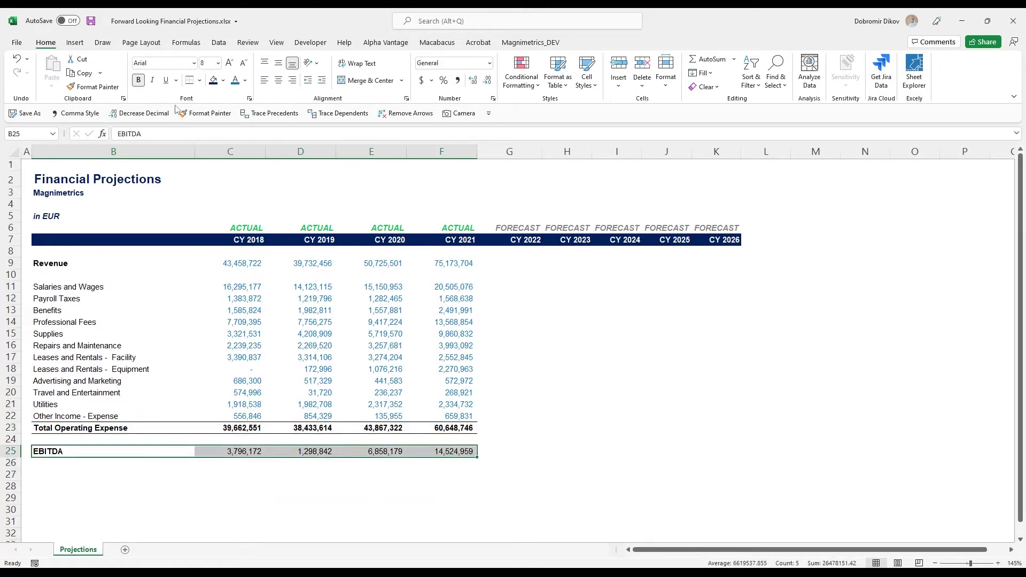
{"action": "left_click", "coordinate": [199, 80]}
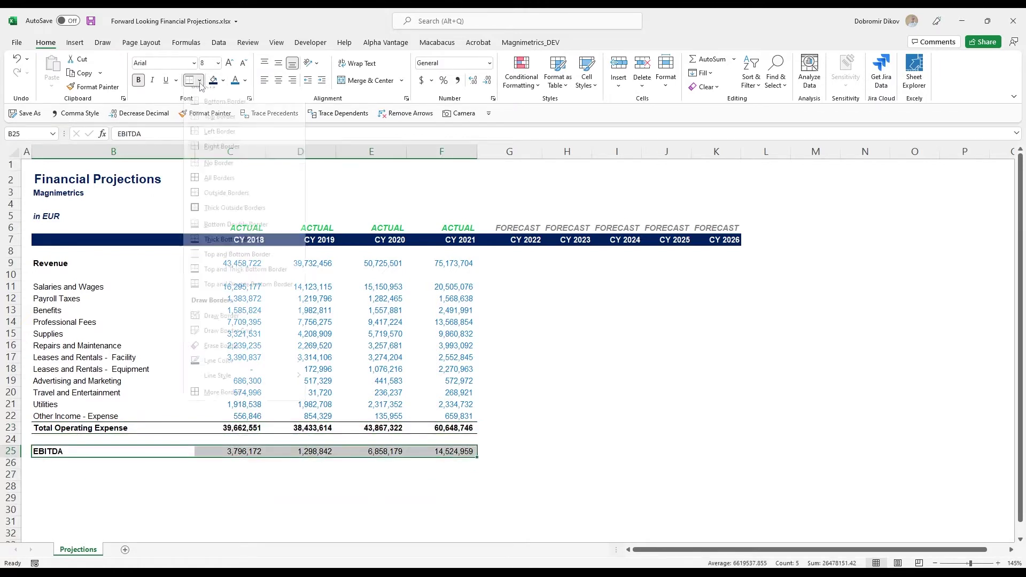
{"action": "left_click", "coordinate": [230, 278]}
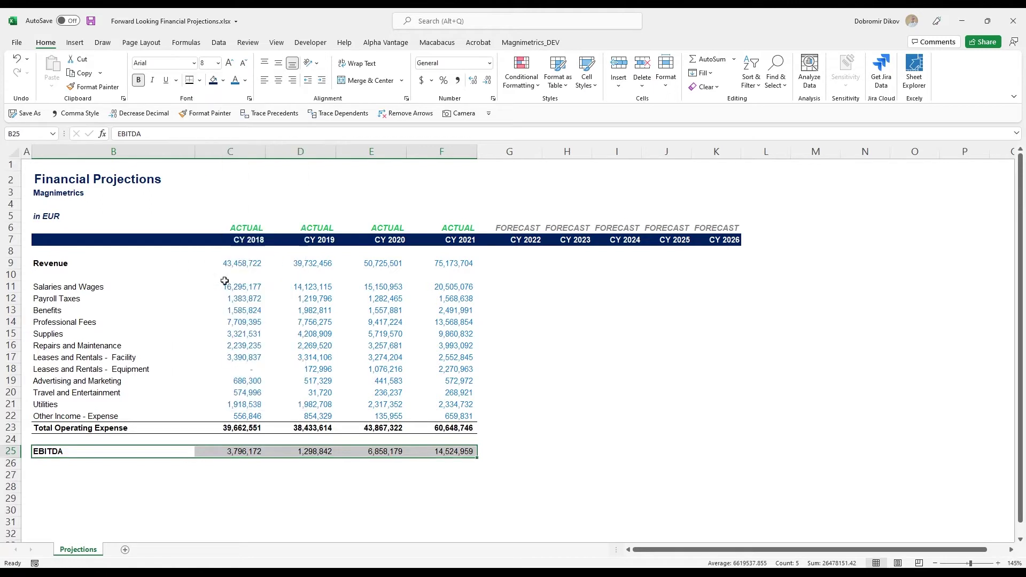
{"action": "left_click", "coordinate": [364, 527]}
{"action": "left_click", "coordinate": [235, 429]}
{"action": "left_click", "coordinate": [234, 450]}
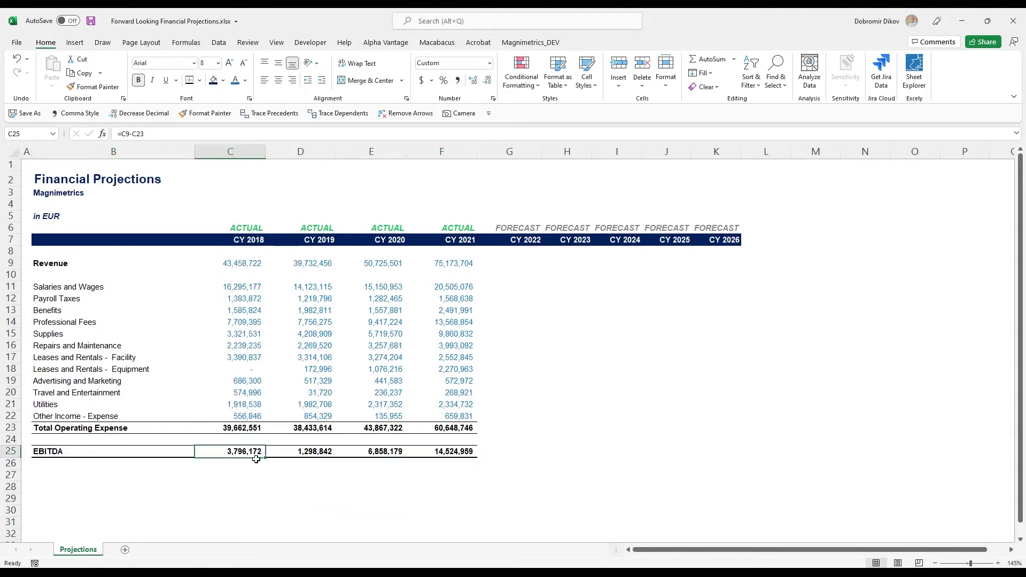
{"action": "left_click", "coordinate": [362, 472]}
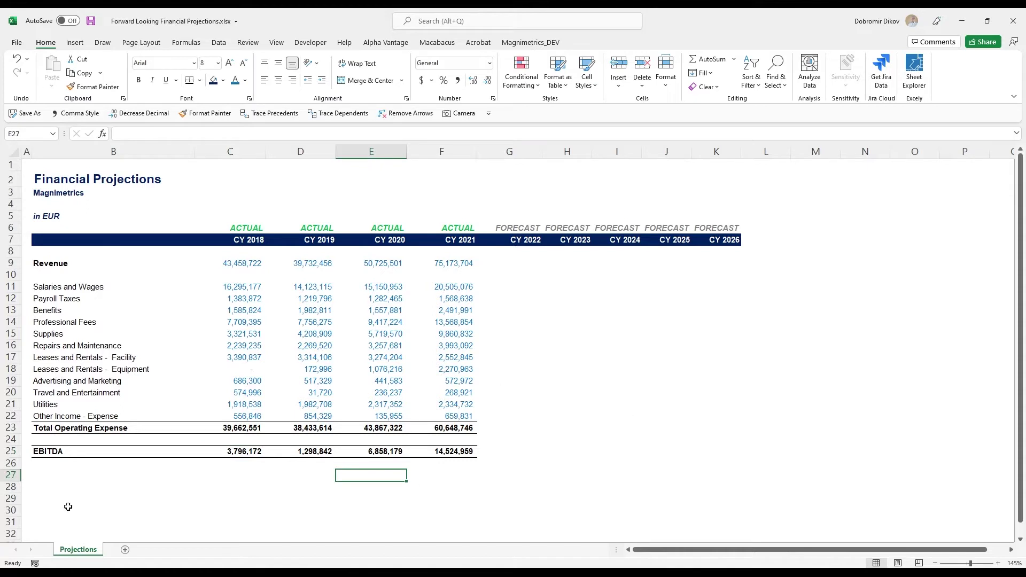
{"action": "left_click", "coordinate": [11, 263]}
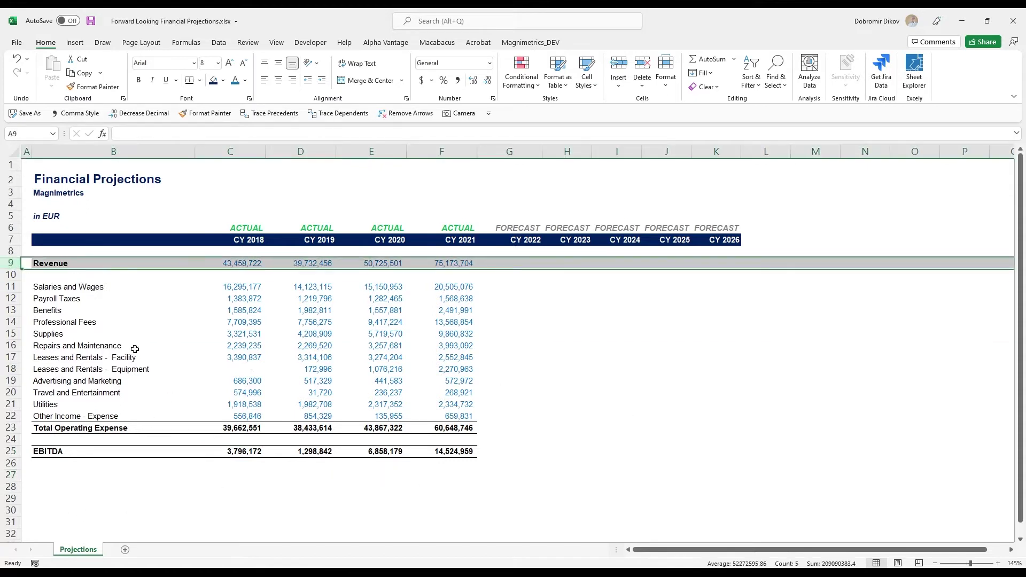
Insert rows above Revenue and add a gold-filled Income Statement header across B26:K26.
{"action": "key", "text": "ctrl+plus"}
{"action": "key", "text": "ctrl+plus"}
{"action": "key", "text": "ctrl+plus"}
{"action": "key", "text": "ctrl+plus"}
{"action": "key", "text": "ctrl+plus"}
{"action": "key", "text": "ctrl+plus"}
{"action": "key", "text": "ctrl+plus"}
{"action": "key", "text": "ctrl+plus"}
{"action": "key", "text": "ctrl+plus"}
{"action": "key", "text": "ctrl+plus"}
{"action": "key", "text": "ctrl+plus"}
{"action": "key", "text": "ctrl+plus"}
{"action": "key", "text": "ctrl+plus"}
{"action": "key", "text": "ctrl+plus"}
{"action": "key", "text": "ctrl+plus"}
{"action": "key", "text": "ctrl+plus"}
{"action": "key", "text": "Down"}
{"action": "key", "text": "Down"}
{"action": "key", "text": "Down"}
{"action": "key", "text": "Down"}
{"action": "key", "text": "Down"}
{"action": "key", "text": "Down"}
{"action": "key", "text": "Down"}
{"action": "key", "text": "Down"}
{"action": "key", "text": "Down"}
{"action": "key", "text": "Down"}
{"action": "key", "text": "Down"}
{"action": "key", "text": "Right"}
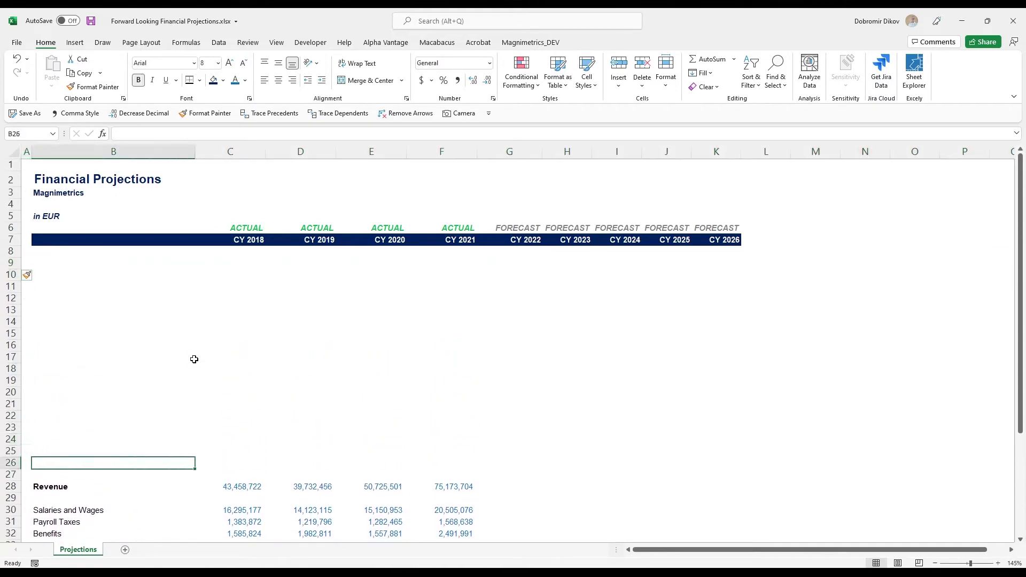
{"action": "type", "text": "Income State"}
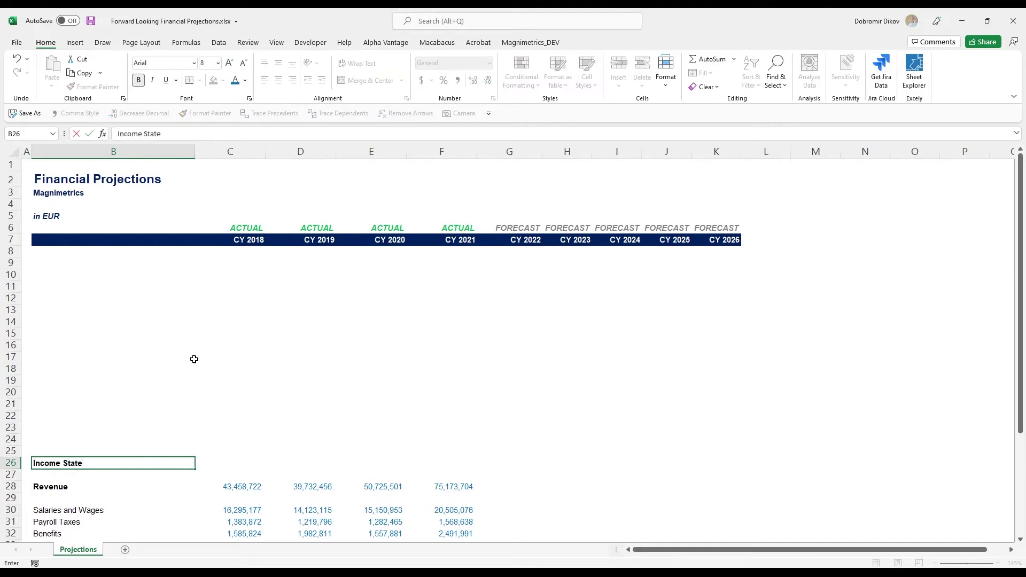
{"action": "type", "text": "ment"}
{"action": "key", "text": "Return"}
{"action": "key", "text": "Up"}
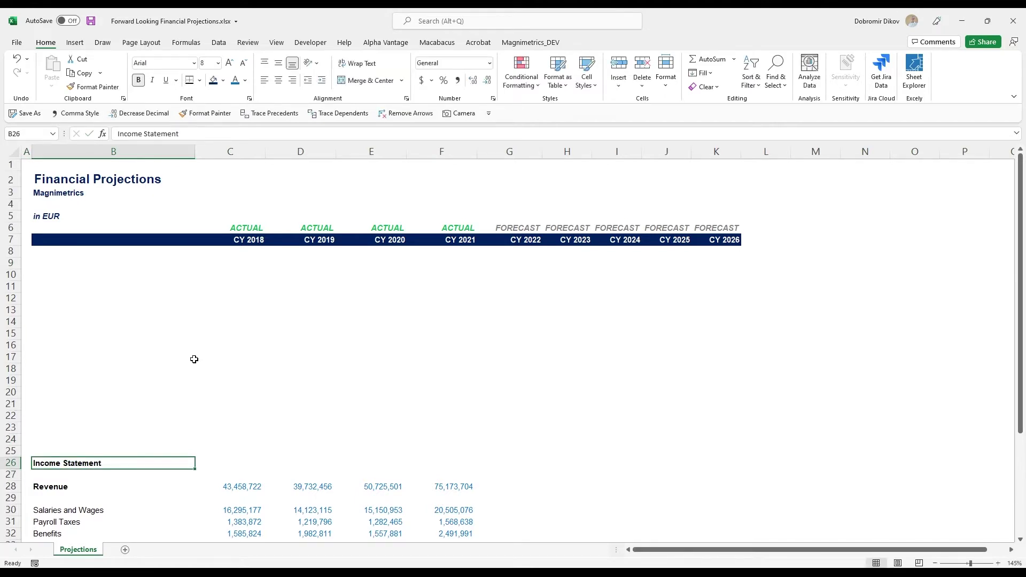
{"action": "key", "text": "shift+Right"}
{"action": "key", "text": "shift+Right"}
{"action": "key", "text": "shift+Right"}
{"action": "key", "text": "shift+Right"}
{"action": "key", "text": "shift+Right"}
{"action": "key", "text": "shift+Right"}
{"action": "key", "text": "shift+Right"}
{"action": "key", "text": "shift+Right"}
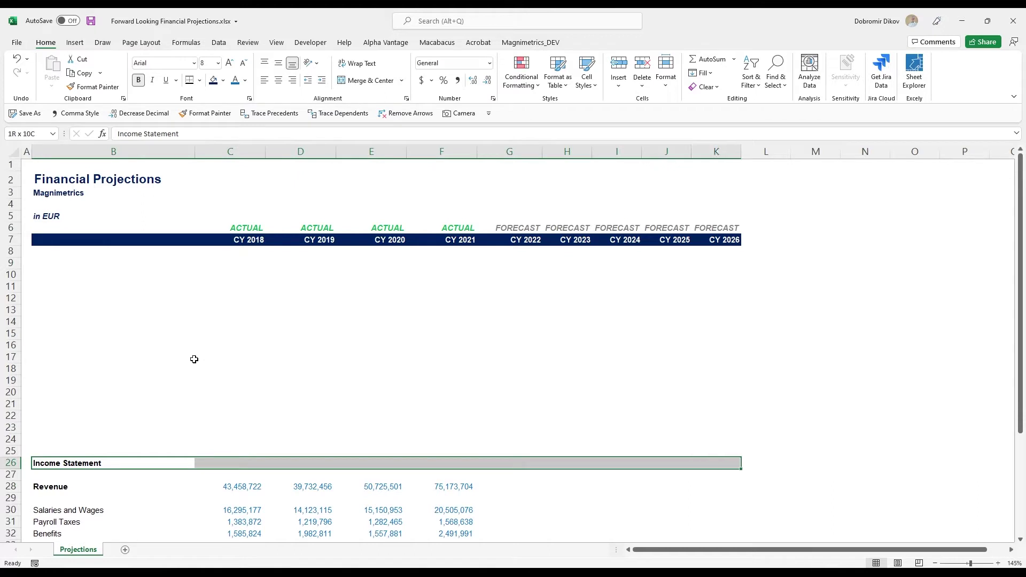
{"action": "left_click", "coordinate": [223, 80]}
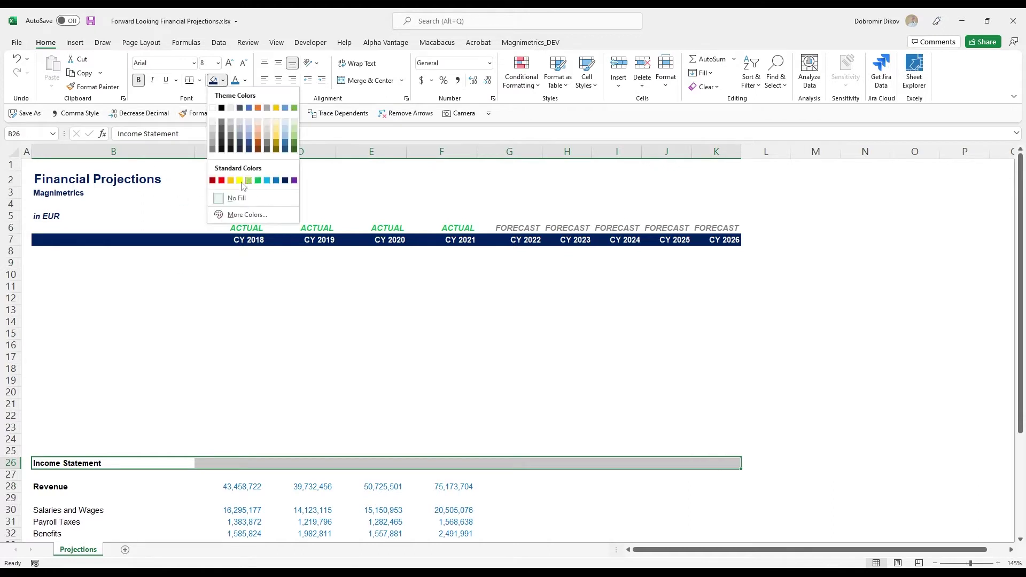
{"action": "left_click", "coordinate": [231, 181]}
{"action": "left_click", "coordinate": [202, 490]}
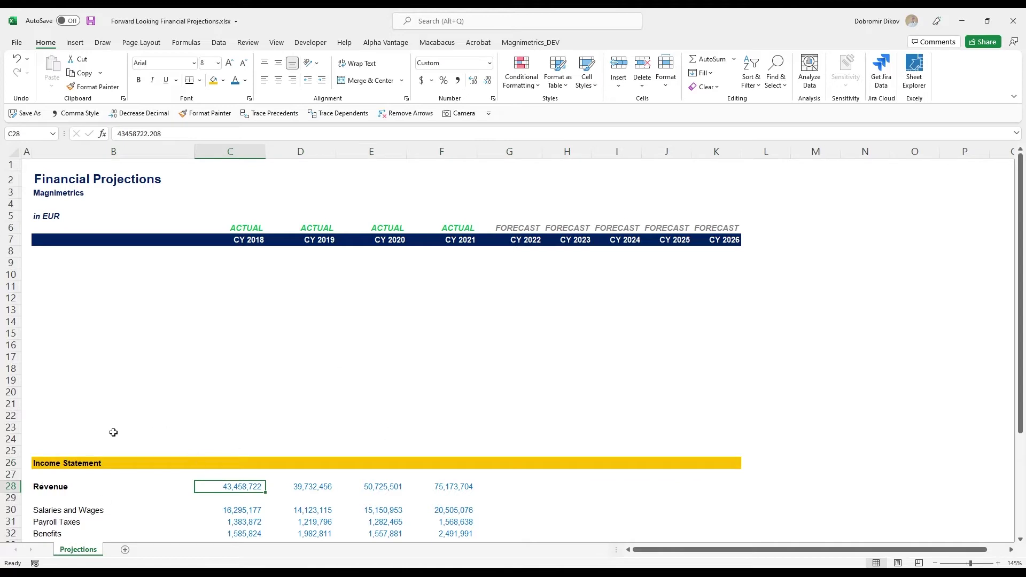
Copy the gold header row into row 9 for the Assumptions section.
{"action": "left_click_drag", "start_coordinate": [70, 463], "coordinate": [721, 463]}
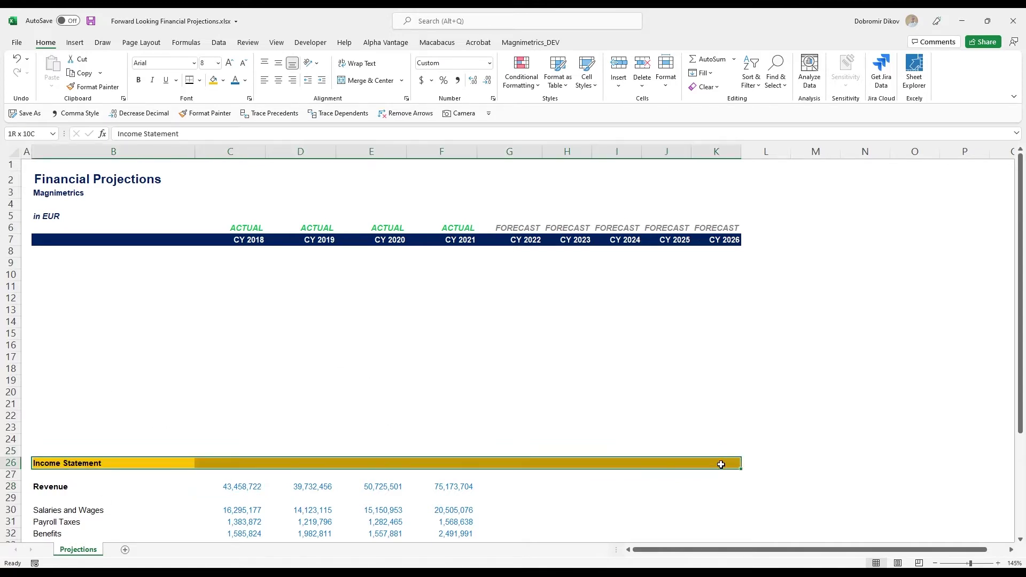
{"action": "key", "text": "ctrl+c"}
{"action": "left_click", "coordinate": [85, 261]}
{"action": "key", "text": "Return"}
{"action": "type", "text": "Assumptions"}
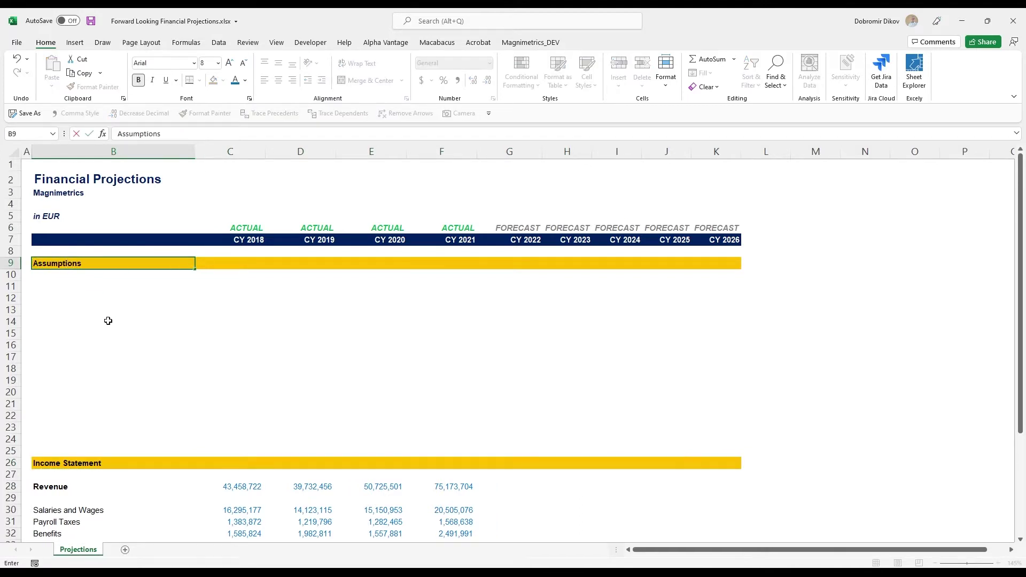
Outline the historical C10:F24 and forecast G11:K21 assumption areas and the B label column.
{"action": "left_click_drag", "start_coordinate": [200, 271], "coordinate": [477, 433]}
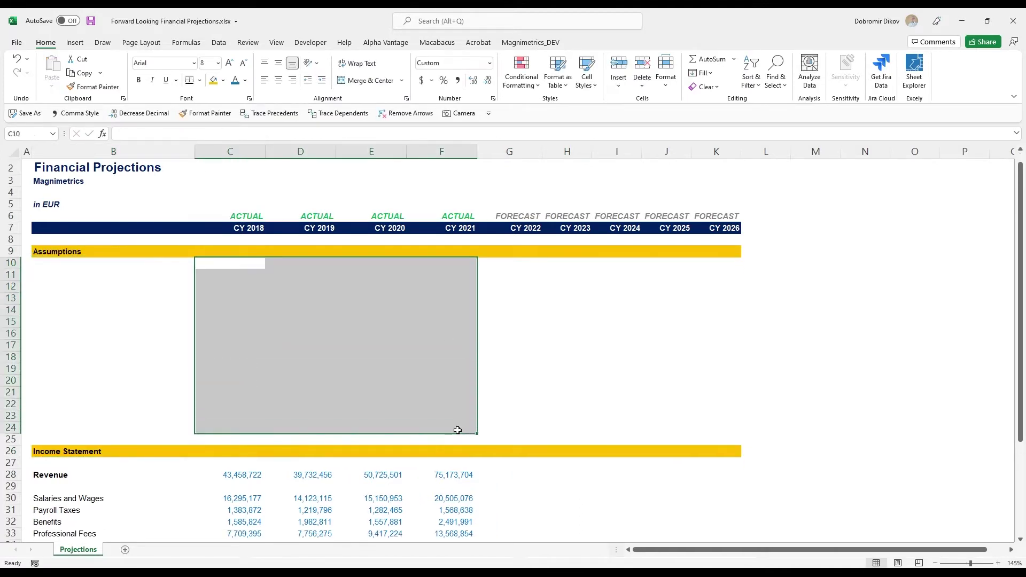
{"action": "scroll", "coordinate": [245, 374], "scroll_direction": "down", "scroll_amount": 3}
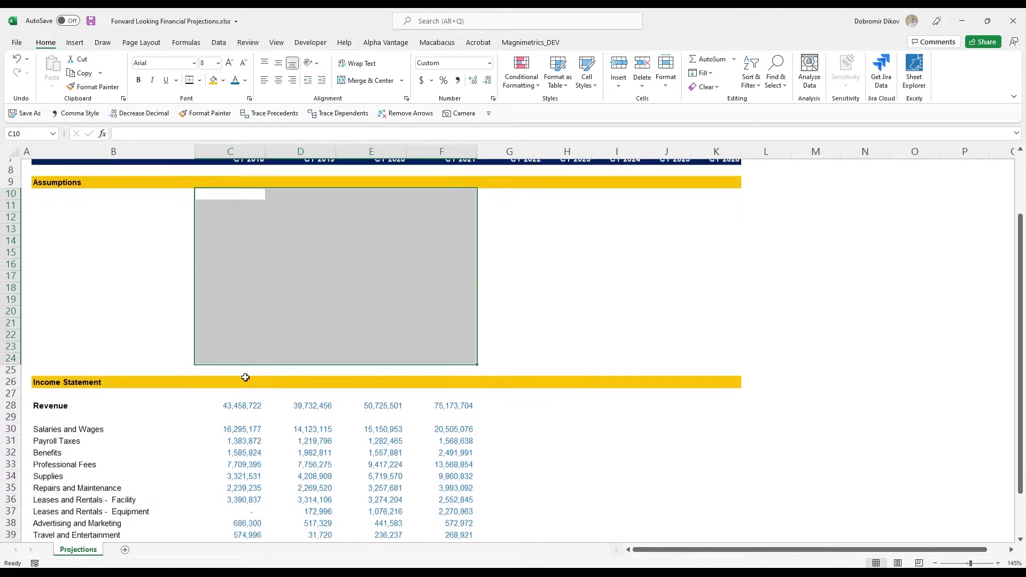
{"action": "scroll", "coordinate": [290, 402], "scroll_direction": "down", "scroll_amount": 1}
{"action": "scroll", "coordinate": [277, 401], "scroll_direction": "down", "scroll_amount": 1}
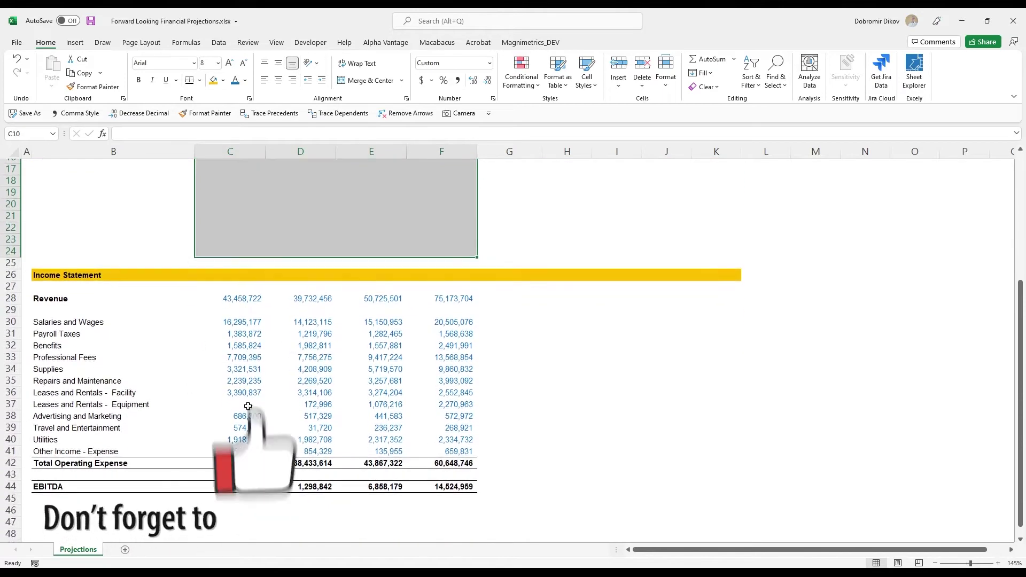
{"action": "scroll", "coordinate": [241, 454], "scroll_direction": "up", "scroll_amount": 3}
{"action": "scroll", "coordinate": [249, 453], "scroll_direction": "up", "scroll_amount": 3}
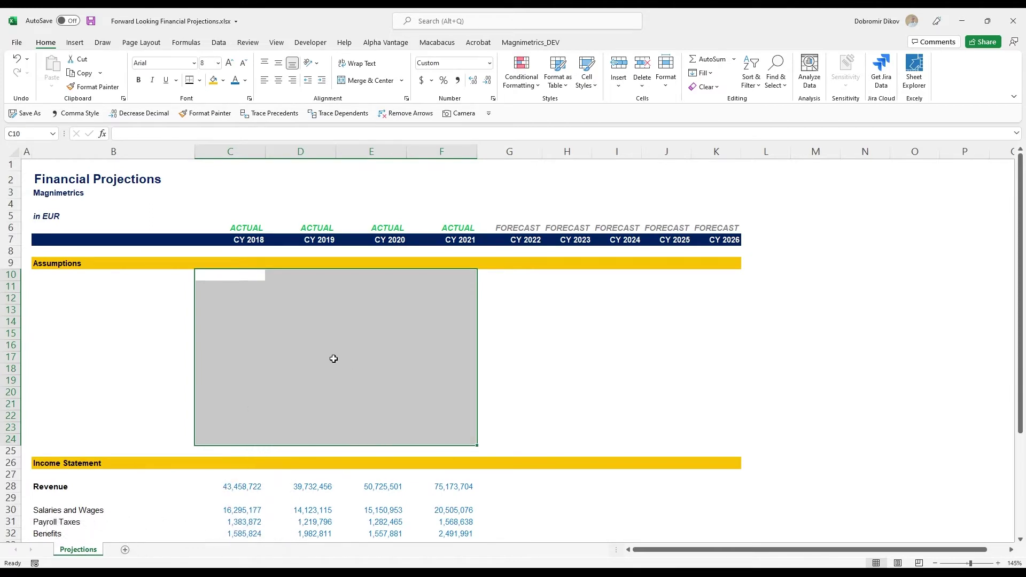
{"action": "left_click_drag", "start_coordinate": [515, 287], "coordinate": [705, 405]}
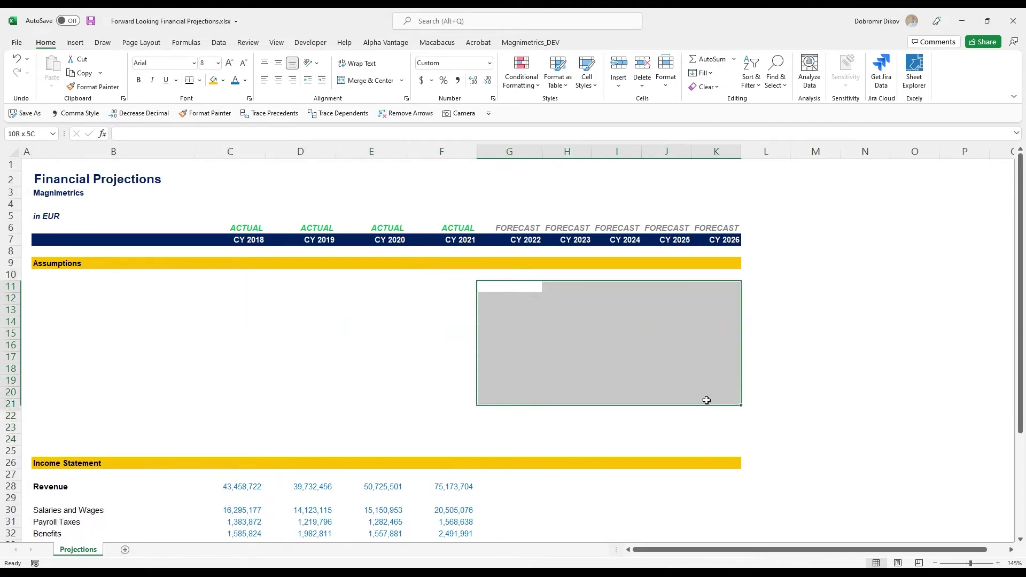
{"action": "left_click", "coordinate": [262, 288]}
{"action": "left_click", "coordinate": [59, 285]}
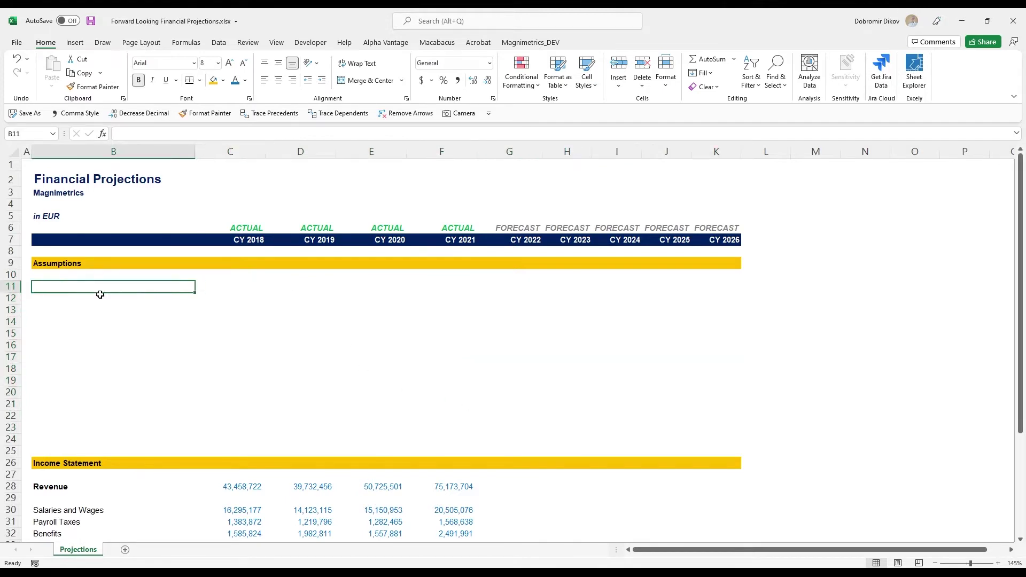
{"action": "key", "text": "Up"}
{"action": "key", "text": "shift+Down"}
{"action": "key", "text": "shift+Down"}
{"action": "key", "text": "shift+Down"}
{"action": "key", "text": "shift+Down"}
{"action": "key", "text": "shift+Down"}
{"action": "key", "text": "shift+Down"}
{"action": "key", "text": "shift+Down"}
{"action": "key", "text": "shift+Down"}
{"action": "key", "text": "shift+Down"}
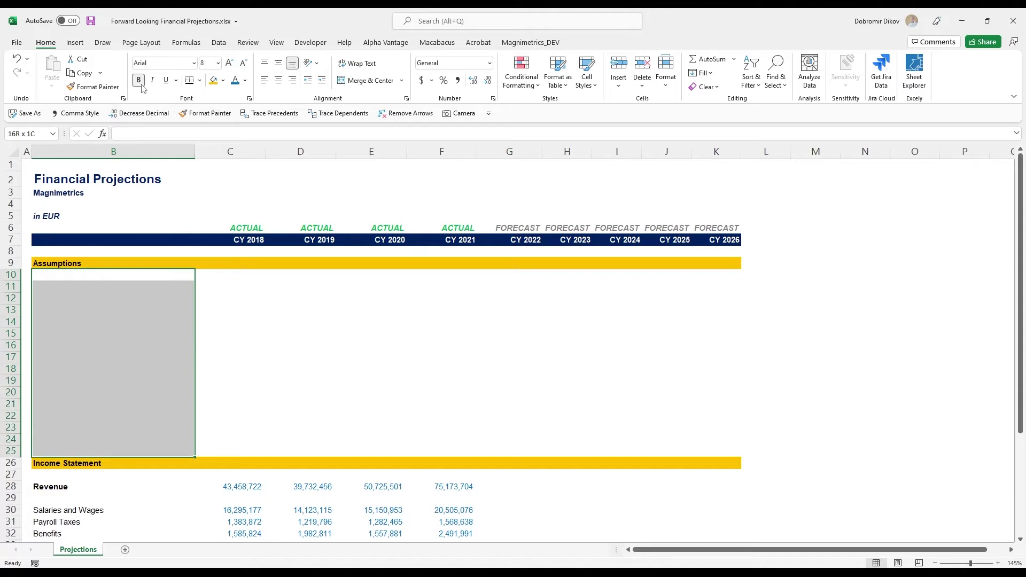
Label B11 as Revenue Growth %.
{"action": "left_click", "coordinate": [66, 287]}
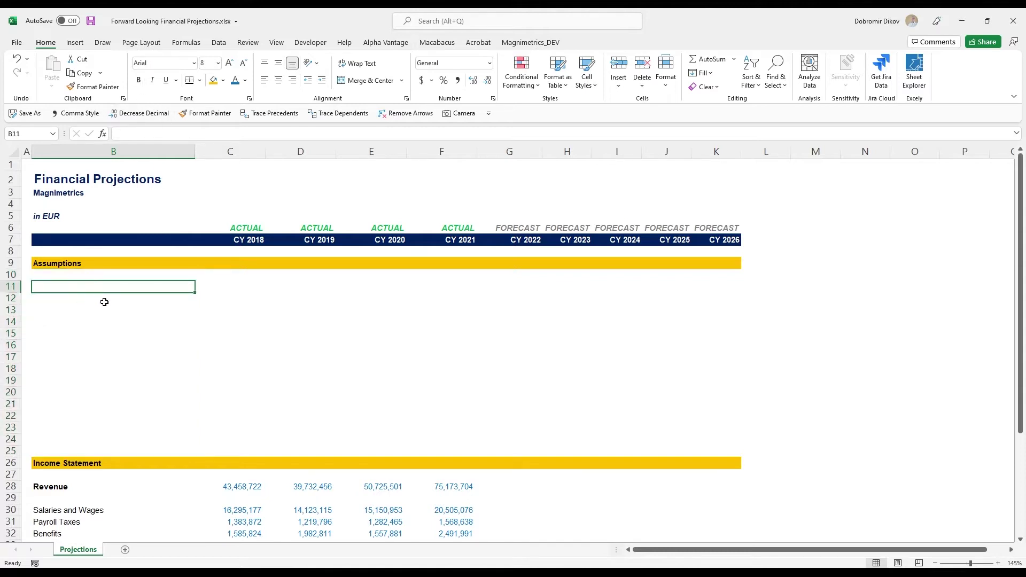
{"action": "type", "text": "Revenue Growth"}
{"action": "key", "text": "Return"}
{"action": "key", "text": "Up"}
{"action": "key", "text": "F2"}
{"action": "type", "text": "("}
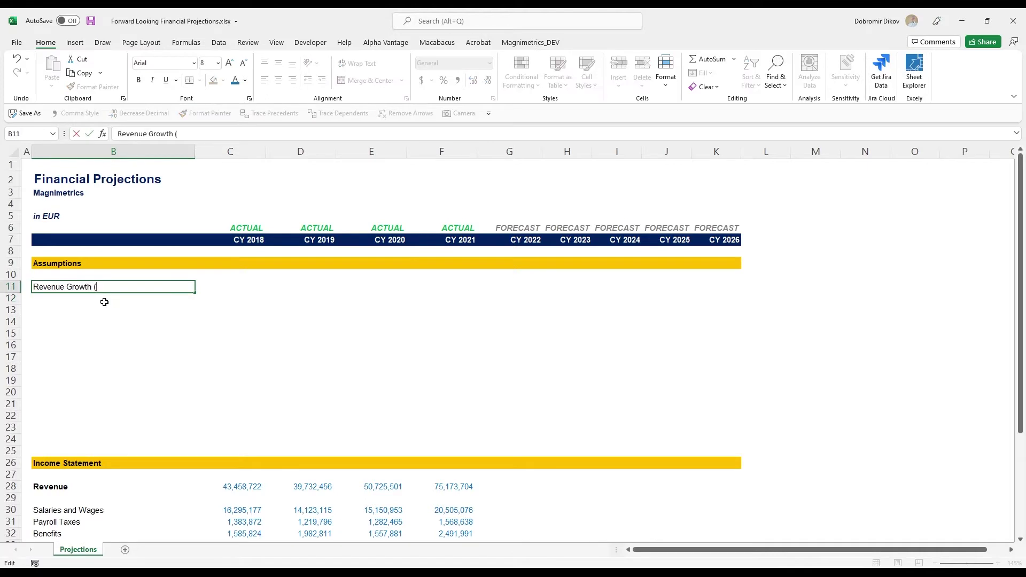
{"action": "type", "text": "%"}
{"action": "key", "text": "Return"}
{"action": "key", "text": "Up"}
Enter the 2019 growth formula =D28/C28-1 in D11.
{"action": "key", "text": "Right"}
{"action": "key", "text": "Right"}
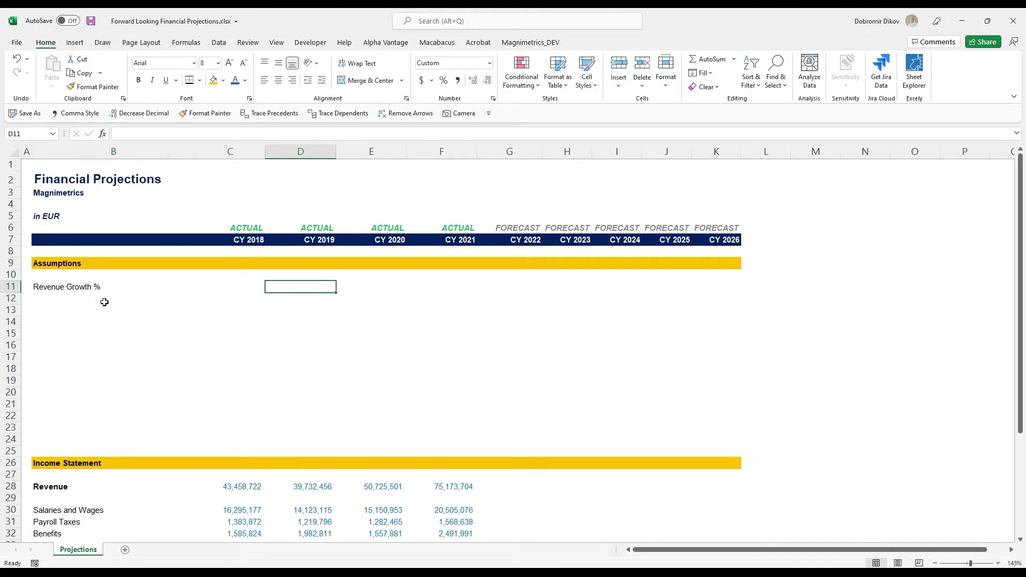
{"action": "type", "text": "="}
{"action": "key", "text": "ctrl+Down"}
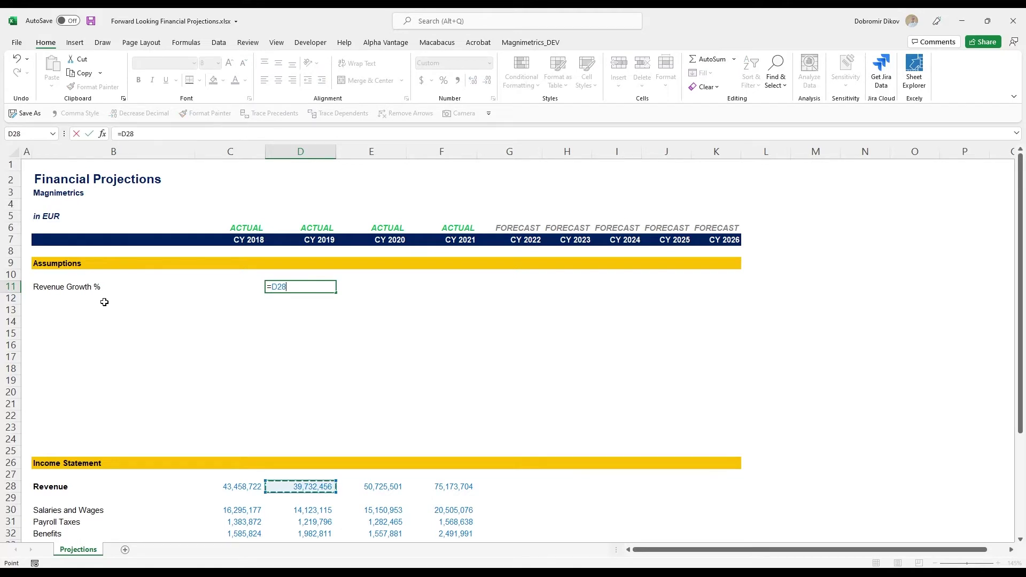
{"action": "type", "text": "/"}
{"action": "key", "text": "ctrl+Down"}
{"action": "key", "text": "Left"}
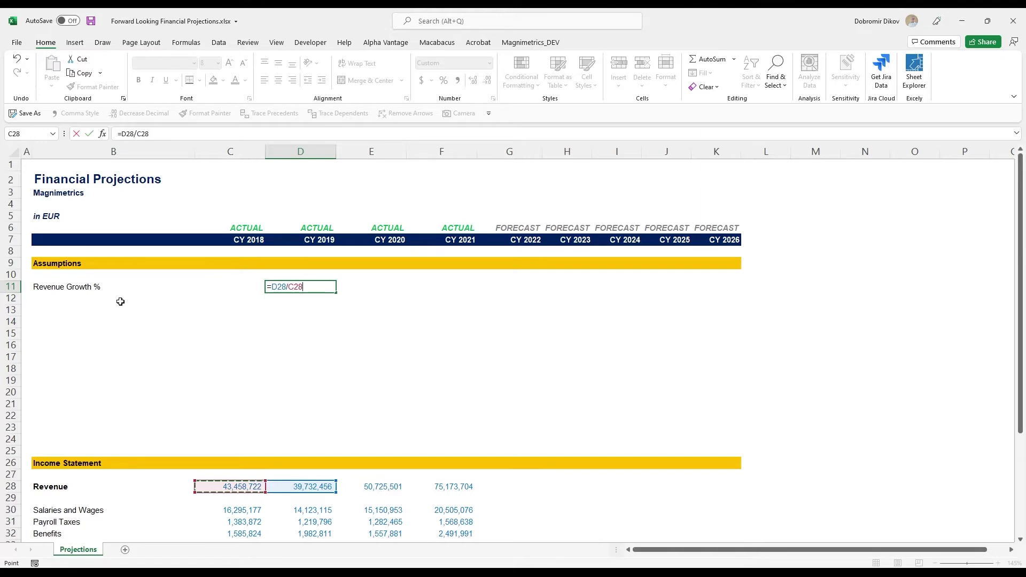
{"action": "type", "text": "-1"}
{"action": "key", "text": "ctrl+Return"}
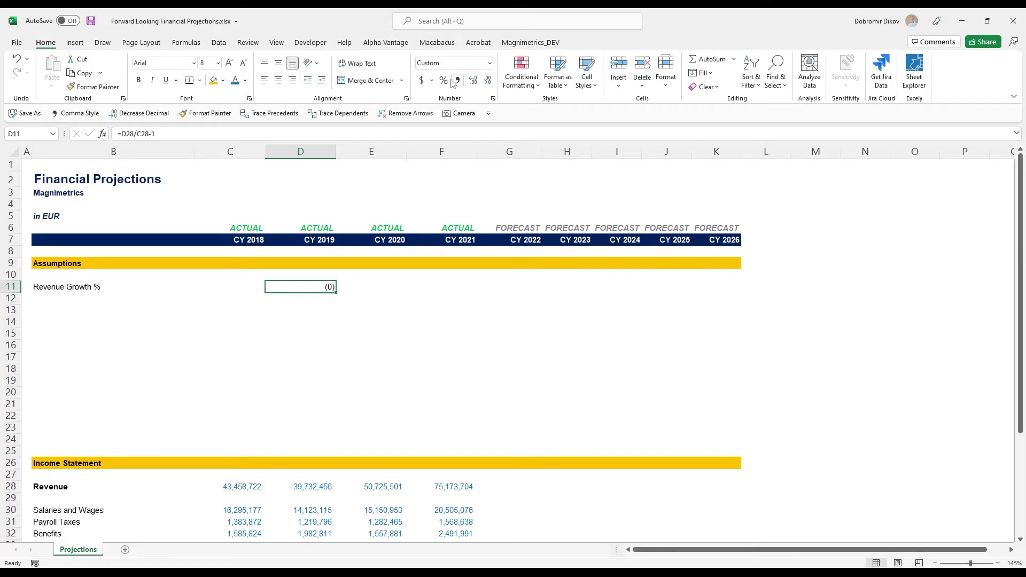
Format the growth as a one-decimal percentage and fill it right to F11.
{"action": "left_click", "coordinate": [444, 80]}
{"action": "left_click", "coordinate": [473, 81]}
{"action": "key", "text": "shift+Right"}
{"action": "key", "text": "shift+Right"}
{"action": "key", "text": "ctrl+r"}
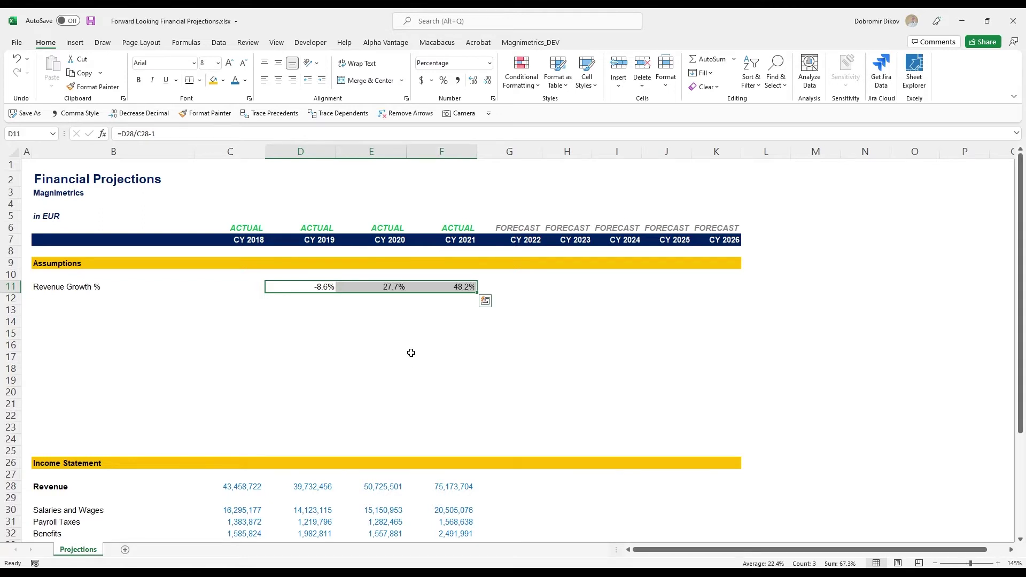
Check the growth formulas showing -8.6%, 27.7% and 48.2% for 2019–2021.
{"action": "key", "text": "Right"}
{"action": "key", "text": "Right"}
{"action": "key", "text": "Right"}
{"action": "key", "text": "Left"}
{"action": "key", "text": "Left"}
{"action": "key", "text": "Right"}
{"action": "key", "text": "Left"}
{"action": "key", "text": "Right"}
{"action": "key", "text": "Right"}
{"action": "key", "text": "Left"}
{"action": "key", "text": "Left"}
{"action": "left_click", "coordinate": [440, 293]}
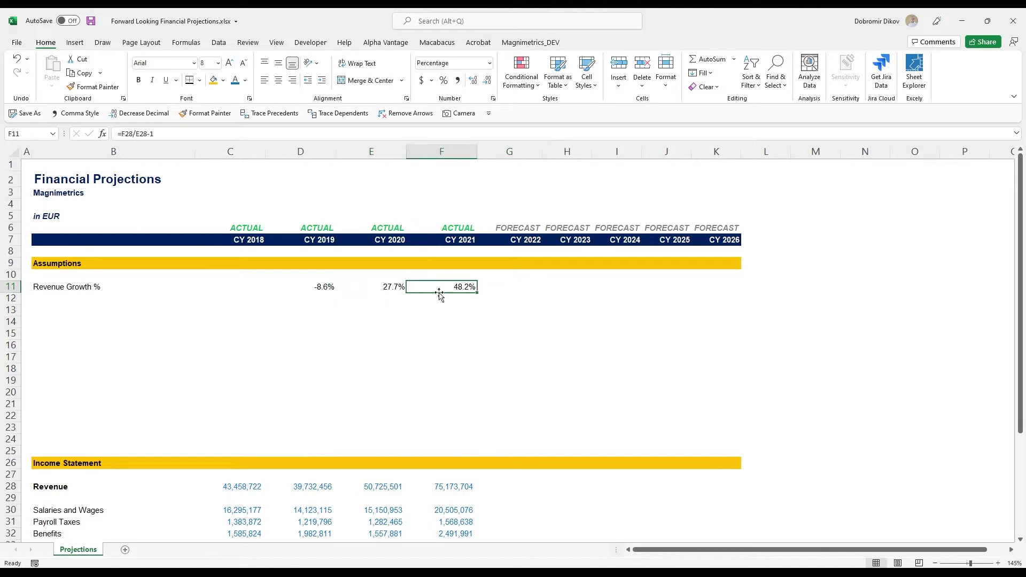
{"action": "left_click", "coordinate": [381, 287]}
{"action": "left_click", "coordinate": [449, 288]}
{"action": "left_click", "coordinate": [390, 287]}
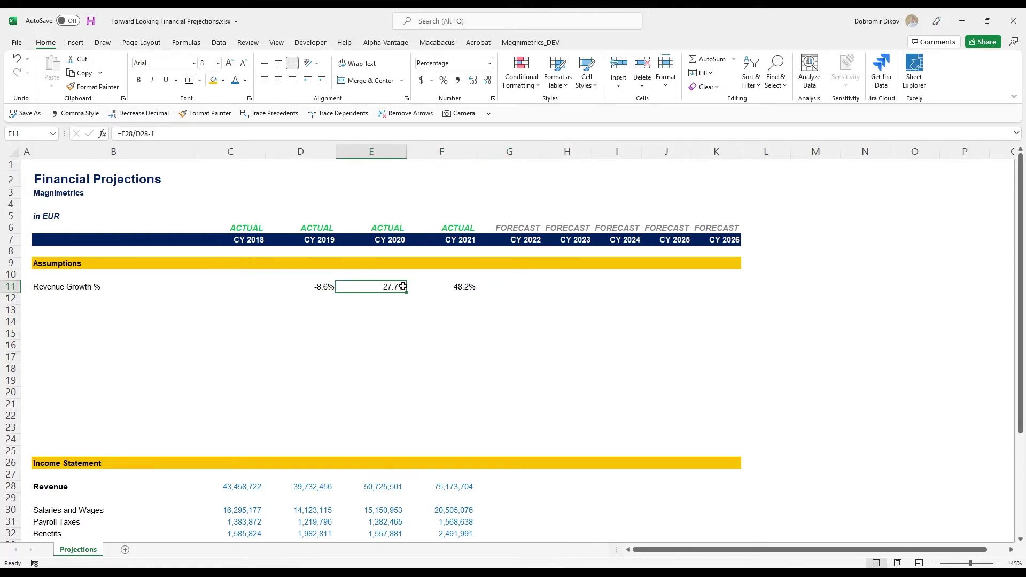
{"action": "left_click", "coordinate": [320, 287]}
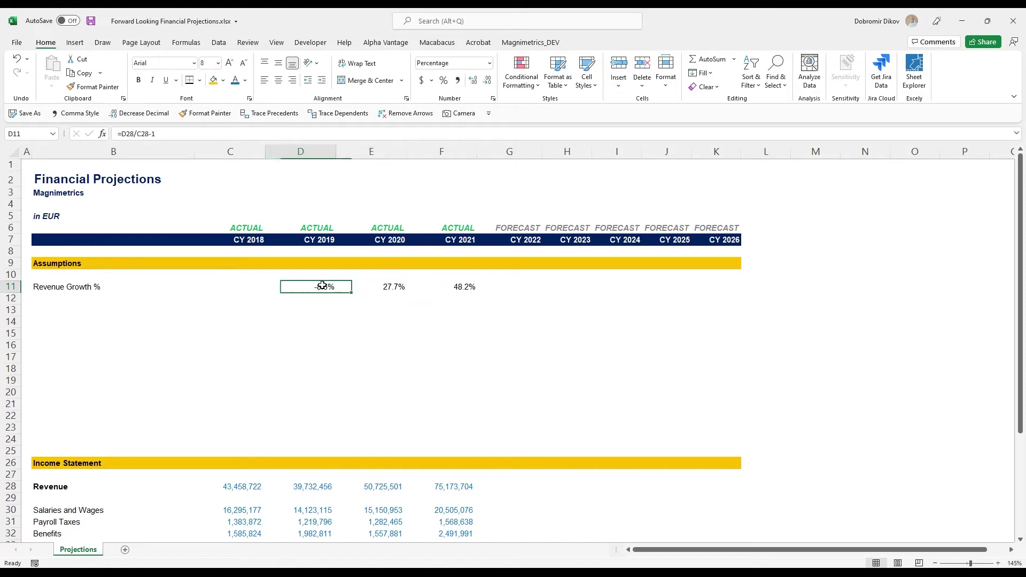
{"action": "left_click", "coordinate": [373, 287]}
{"action": "left_click", "coordinate": [446, 294]}
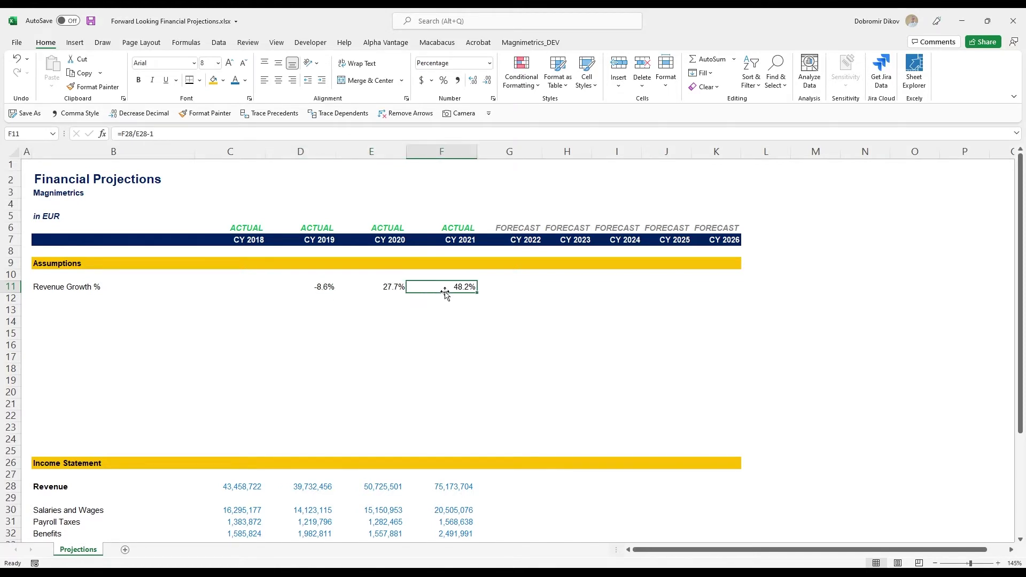
{"action": "left_click", "coordinate": [397, 287]}
{"action": "left_click", "coordinate": [463, 289]}
{"action": "left_click", "coordinate": [73, 309]}
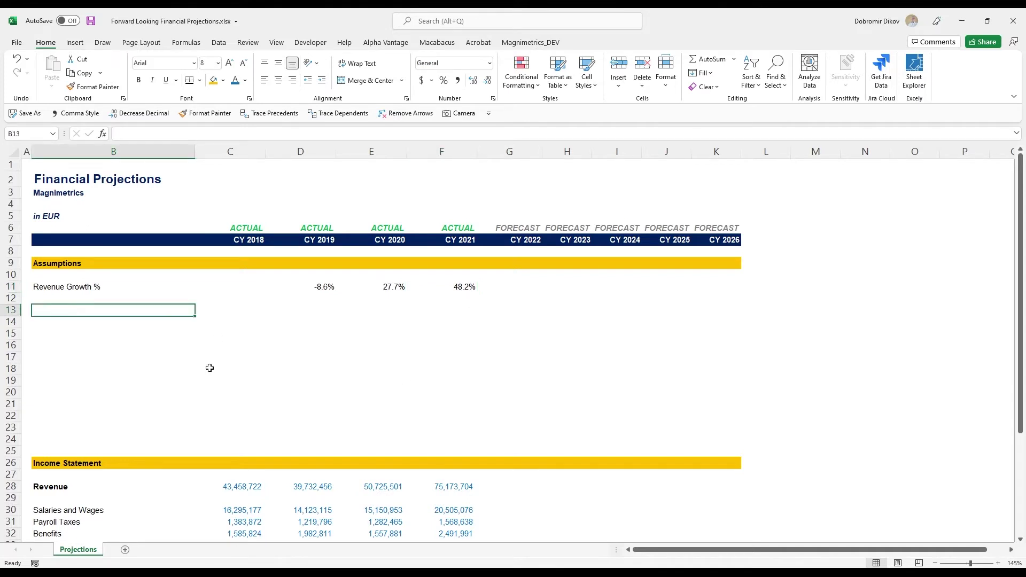
{"action": "type", "text": "Operating Expenses as % of R"}
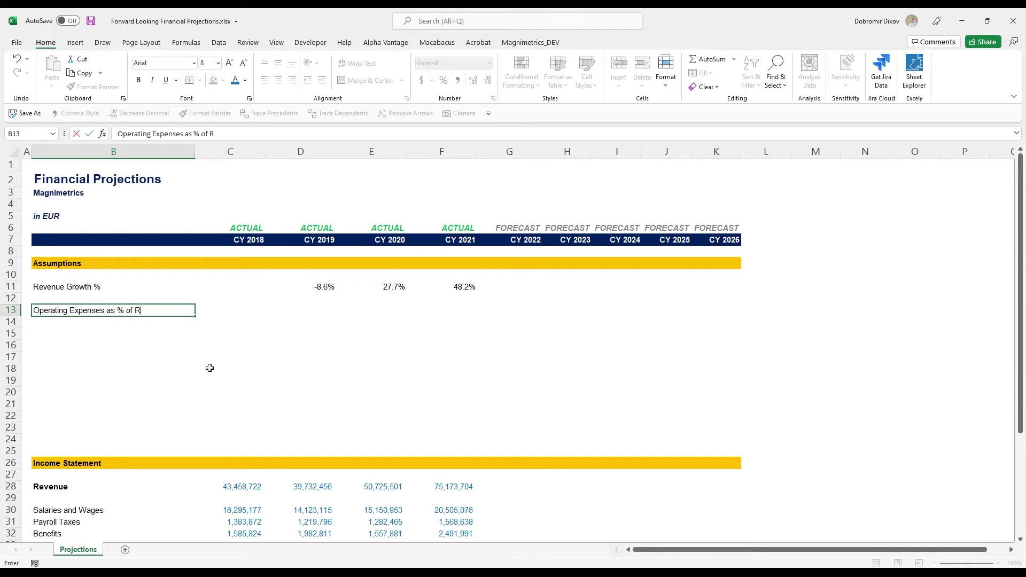
{"action": "type", "text": "e"}
Enter the Operating Expenses as % of Revenue heading in B13.
{"action": "key", "text": "Return"}
{"action": "key", "text": "Up"}
{"action": "key", "text": "Up"}
{"action": "key", "text": "Up"}
{"action": "key", "text": "Right"}
{"action": "key", "text": "Right"}
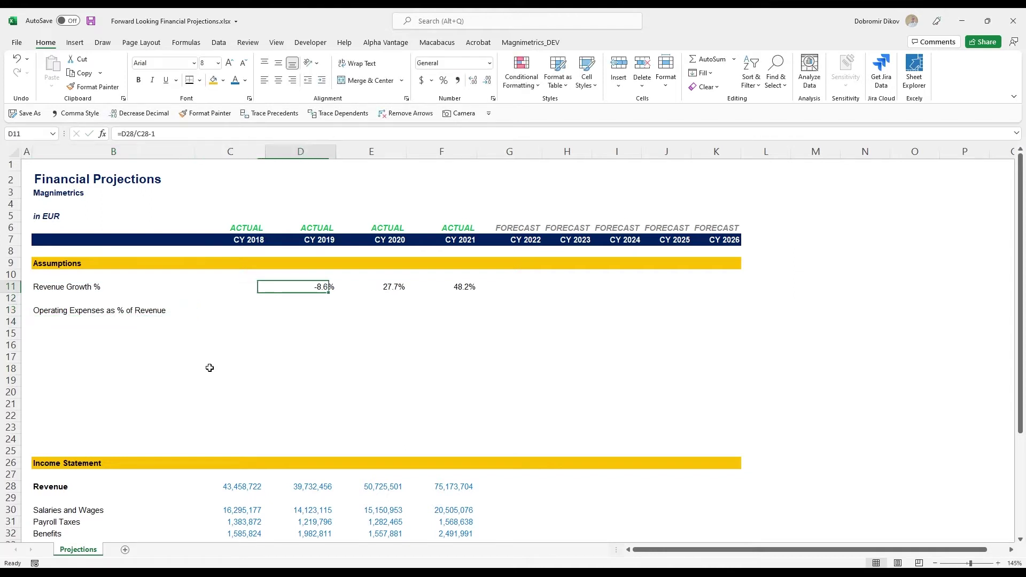
{"action": "key", "text": "Right"}
{"action": "key", "text": "Right"}
{"action": "key", "text": "Right"}
{"action": "key", "text": "Left"}
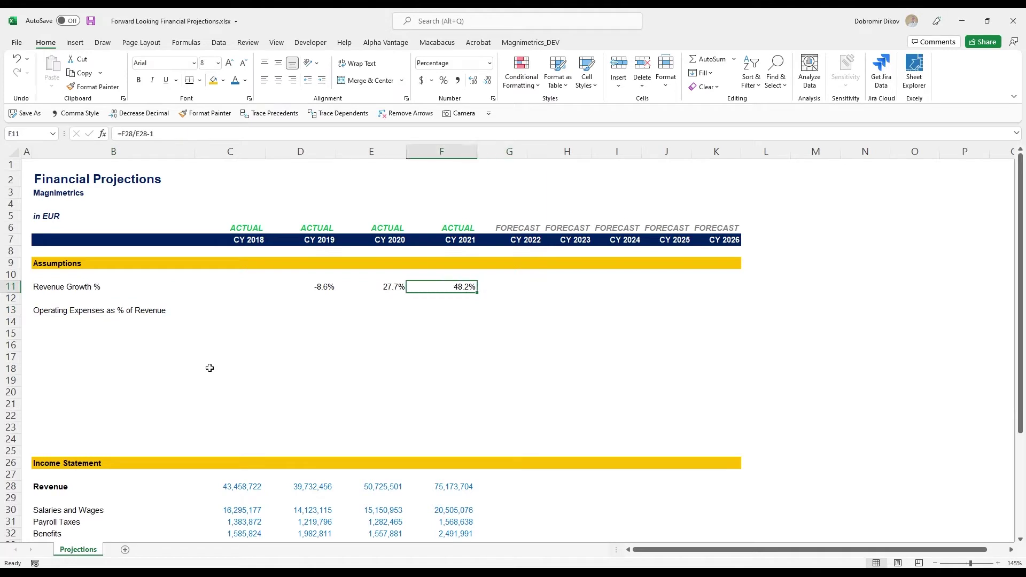
{"action": "key", "text": "Down"}
{"action": "key", "text": "Down"}
{"action": "key", "text": "Down"}
{"action": "key", "text": "Left"}
{"action": "key", "text": "Left"}
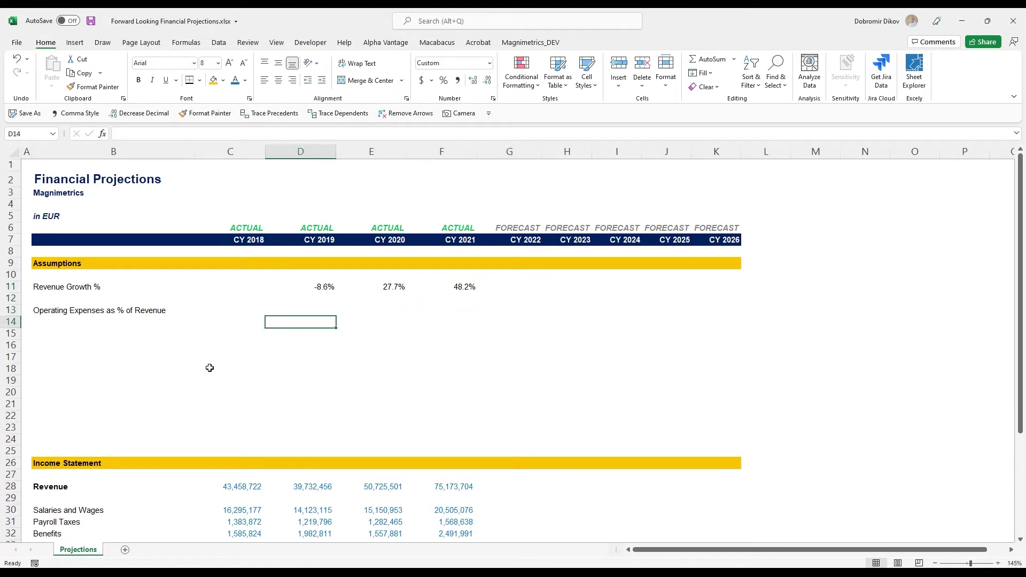
{"action": "key", "text": "Up"}
{"action": "key", "text": "Right"}
{"action": "key", "text": "Right"}
{"action": "key", "text": "Right"}
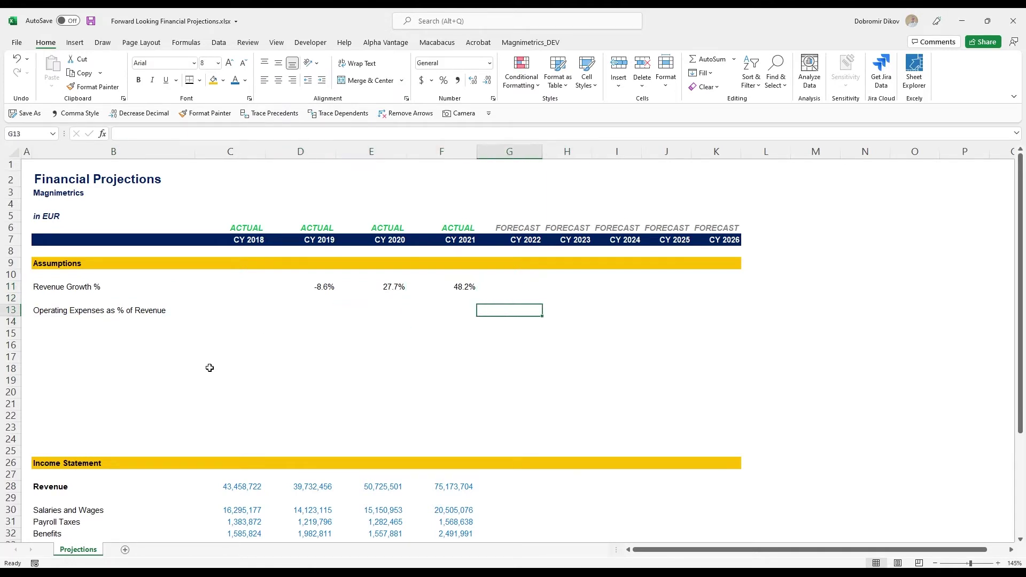
{"action": "key", "text": "Left"}
{"action": "key", "text": "Left"}
{"action": "key", "text": "Left"}
{"action": "key", "text": "Left"}
{"action": "key", "text": "Left"}
{"action": "key", "text": "Down"}
{"action": "scroll", "coordinate": [76, 325], "scroll_direction": "down", "scroll_amount": 1}
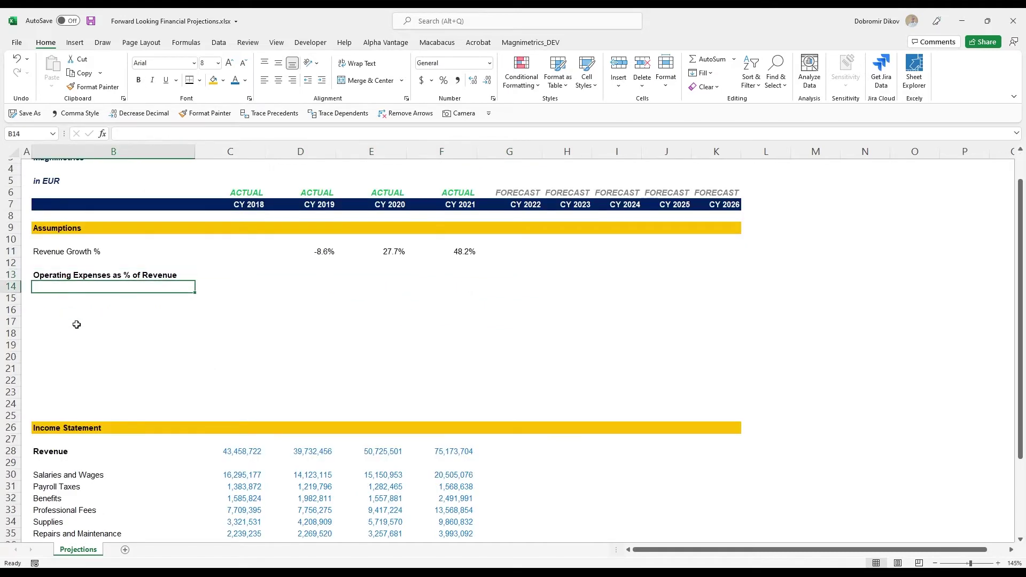
{"action": "scroll", "coordinate": [80, 401], "scroll_direction": "down", "scroll_amount": 2}
{"action": "scroll", "coordinate": [65, 409], "scroll_direction": "down", "scroll_amount": 1}
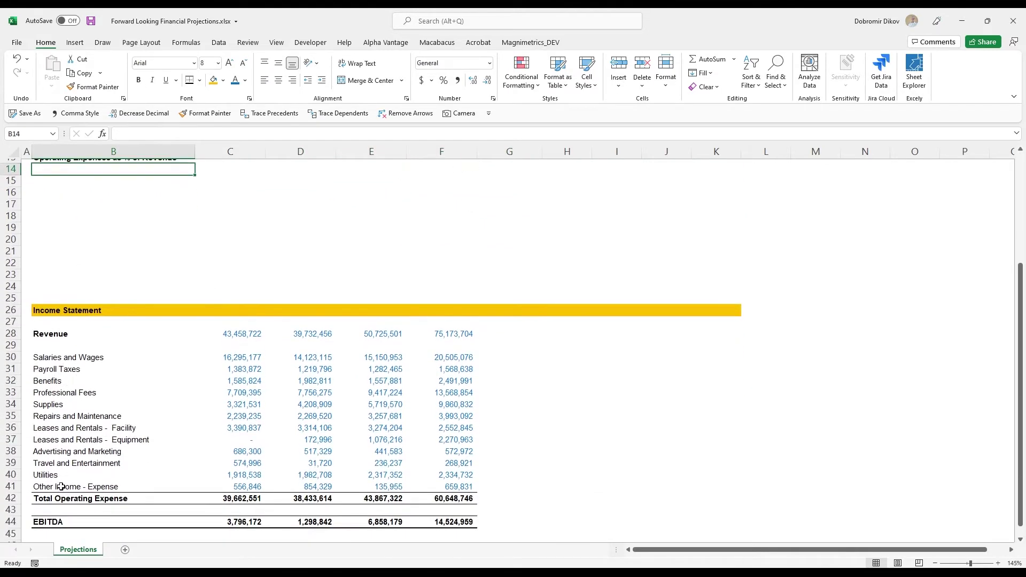
{"action": "scroll", "coordinate": [63, 417], "scroll_direction": "up", "scroll_amount": 1}
{"action": "scroll", "coordinate": [64, 433], "scroll_direction": "up", "scroll_amount": 2}
{"action": "left_click_drag", "start_coordinate": [14, 344], "coordinate": [22, 291]}
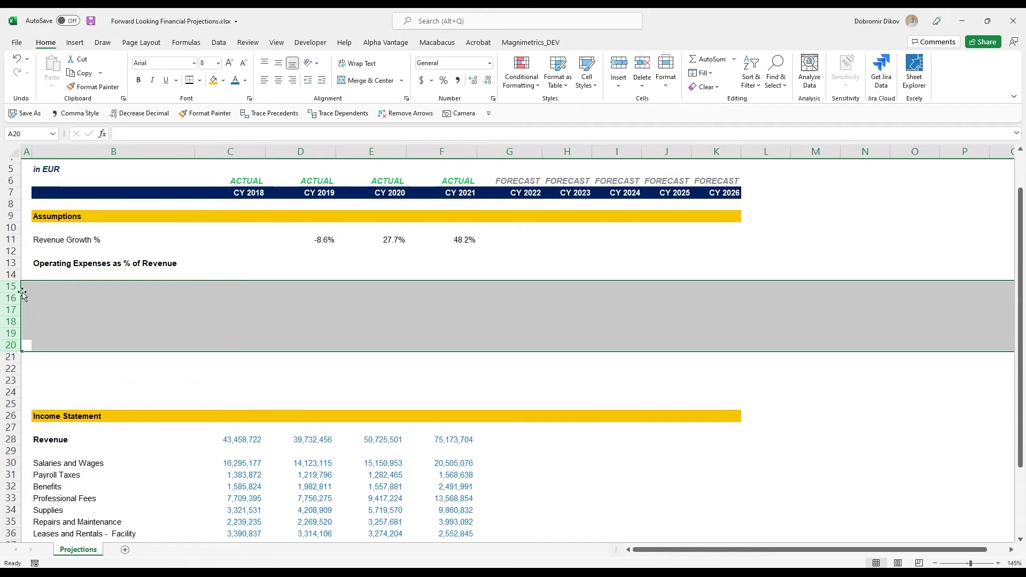
Insert six rows at 15:20 and paste the twelve B36:B47 expense labels into B14, indented.
{"action": "key", "text": "ctrl+plus"}
{"action": "scroll", "coordinate": [88, 418], "scroll_direction": "down", "scroll_amount": 2}
{"action": "scroll", "coordinate": [84, 442], "scroll_direction": "down", "scroll_amount": 2}
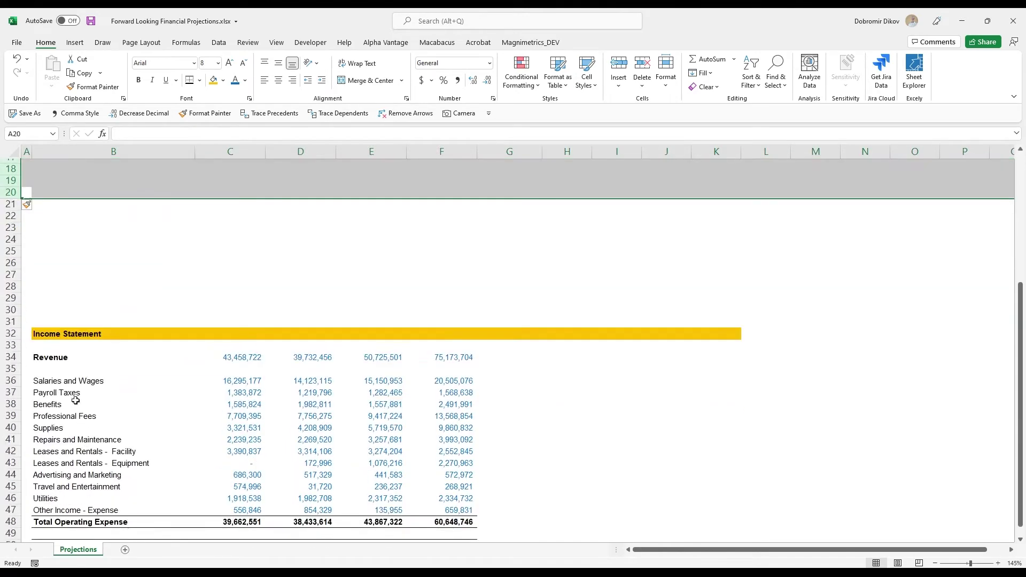
{"action": "left_click_drag", "start_coordinate": [70, 382], "coordinate": [60, 511]}
{"action": "key", "text": "ctrl+c"}
{"action": "scroll", "coordinate": [72, 417], "scroll_direction": "up", "scroll_amount": 3}
{"action": "left_click", "coordinate": [61, 229]}
{"action": "key", "text": "ctrl+v"}
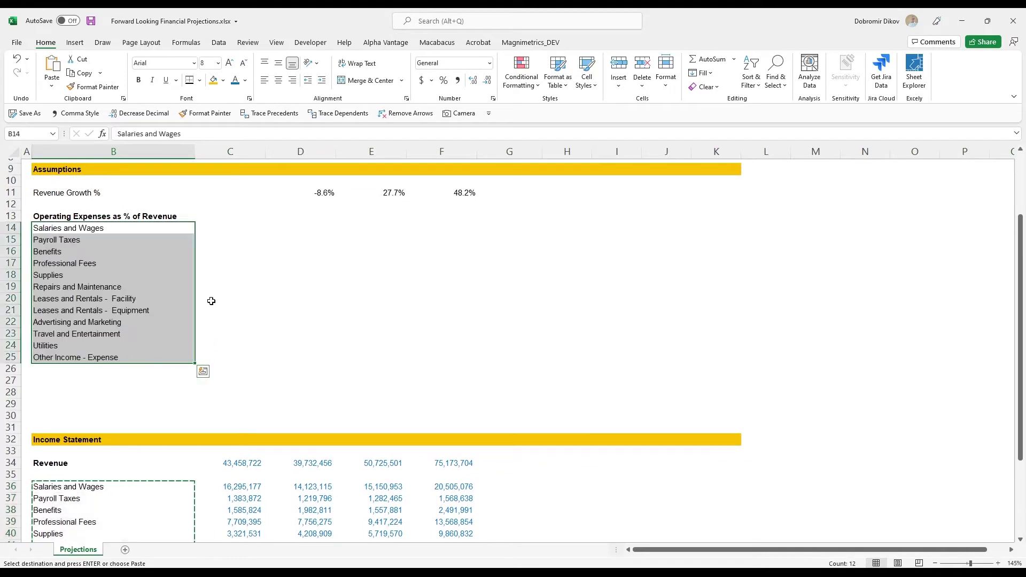
{"action": "left_click", "coordinate": [320, 82]}
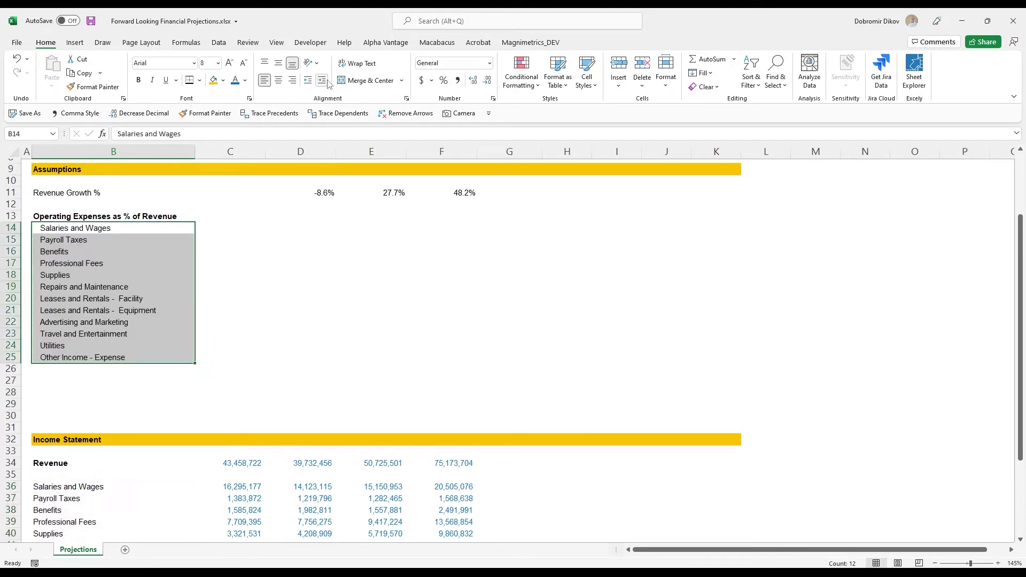
Enter =D36/D$34 in D14 for the 2019 Salaries and Wages revenue share.
{"action": "left_click", "coordinate": [330, 229]}
{"action": "key", "text": "Up"}
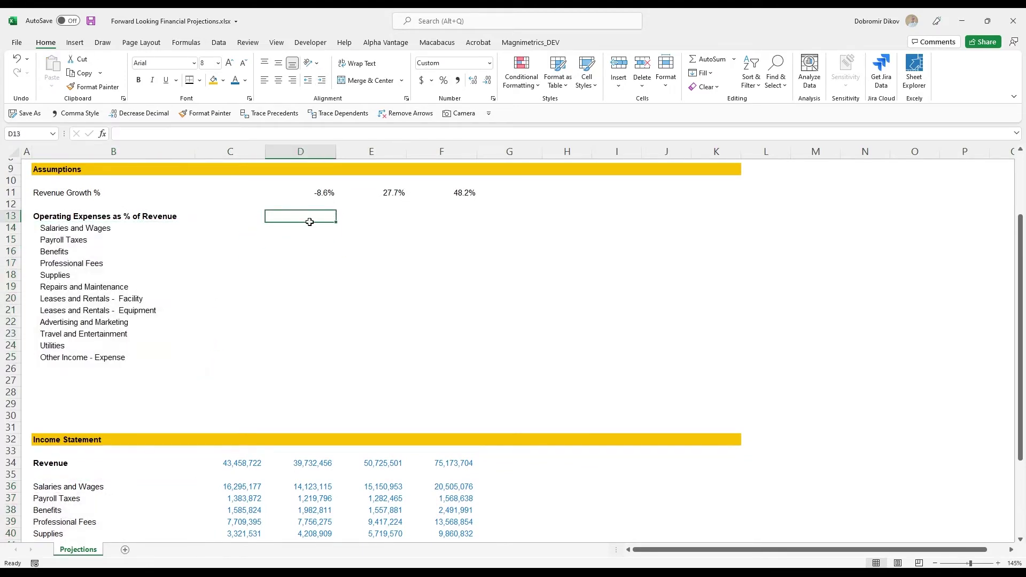
{"action": "key", "text": "Down"}
{"action": "type", "text": "="}
{"action": "key", "text": "ctrl+Down"}
{"action": "key", "text": "Down"}
{"action": "key", "text": "Down"}
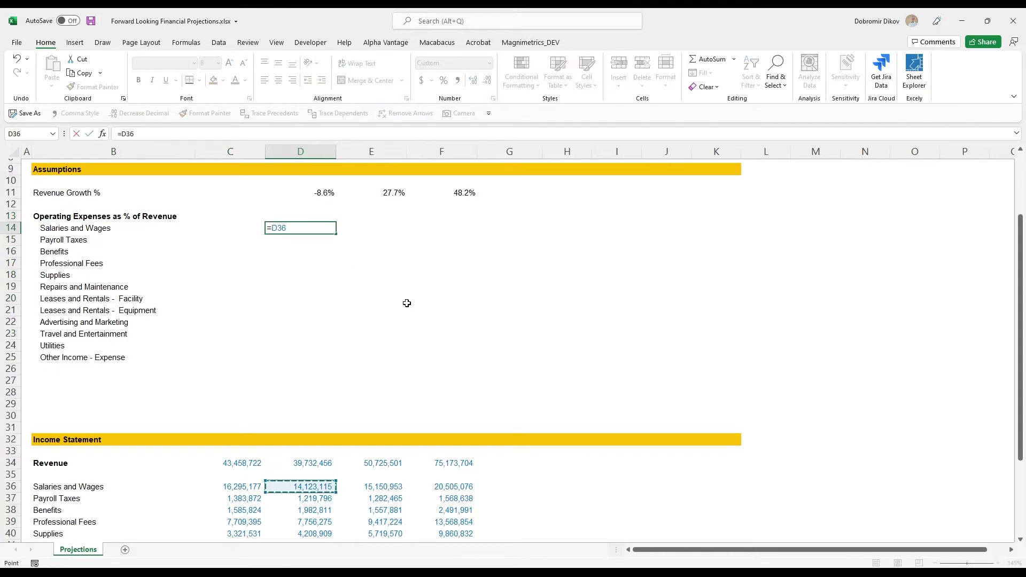
{"action": "type", "text": "/"}
{"action": "key", "text": "ctrl+Down"}
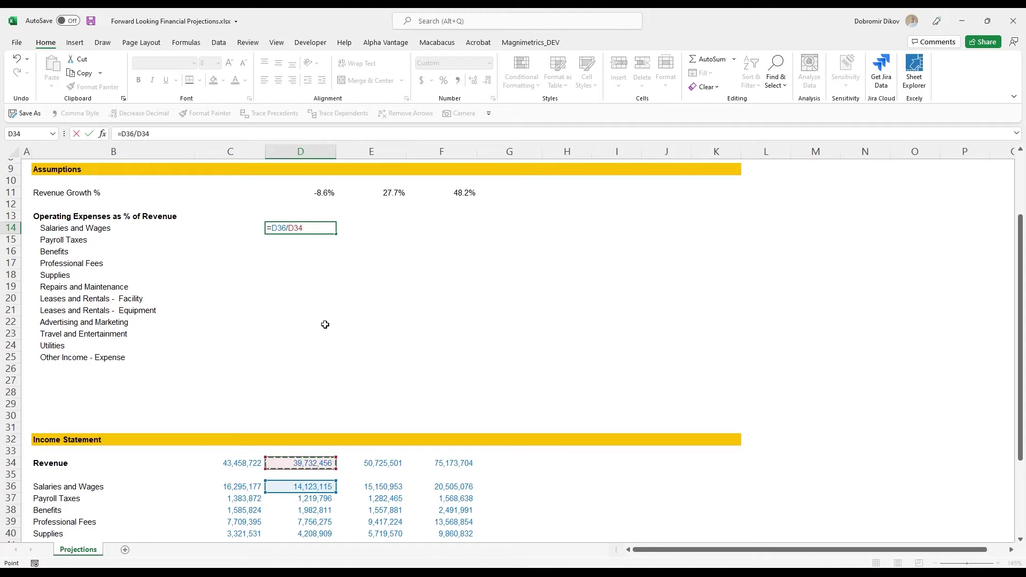
{"action": "key", "text": "F4"}
{"action": "key", "text": "F4"}
{"action": "key", "text": "Return"}
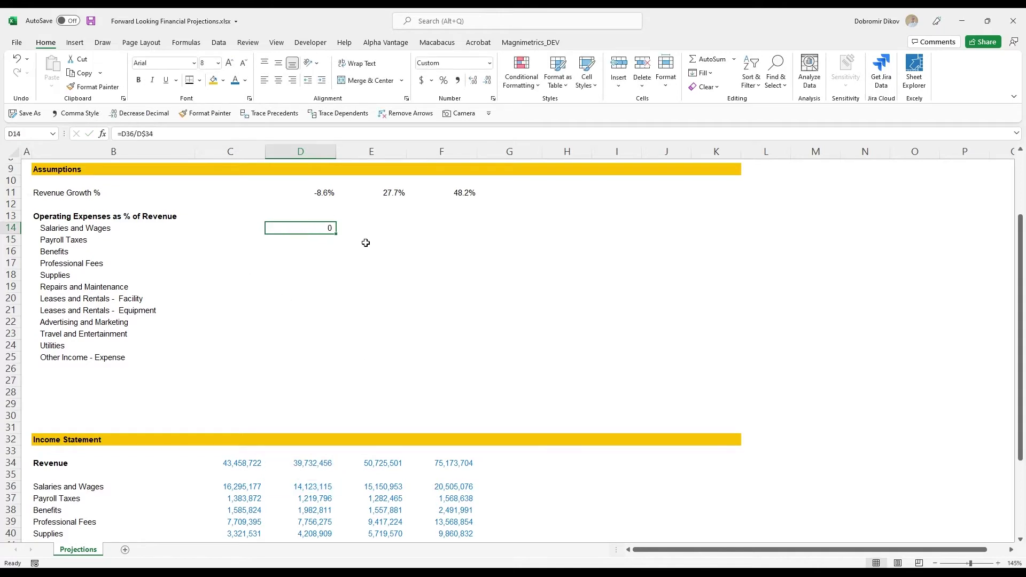
Format the ratio as a percentage and fill it down to row 25 and across to F25.
{"action": "left_click", "coordinate": [443, 81]}
{"action": "left_click", "coordinate": [473, 81]}
{"action": "key", "text": "shift+Down"}
{"action": "key", "text": "shift+Down"}
{"action": "key", "text": "shift+Down"}
{"action": "key", "text": "shift+Down"}
{"action": "key", "text": "shift+Down"}
{"action": "key", "text": "shift+Down"}
{"action": "key", "text": "shift+Down"}
{"action": "key", "text": "shift+Down"}
{"action": "key", "text": "shift+Down"}
{"action": "key", "text": "shift+Down"}
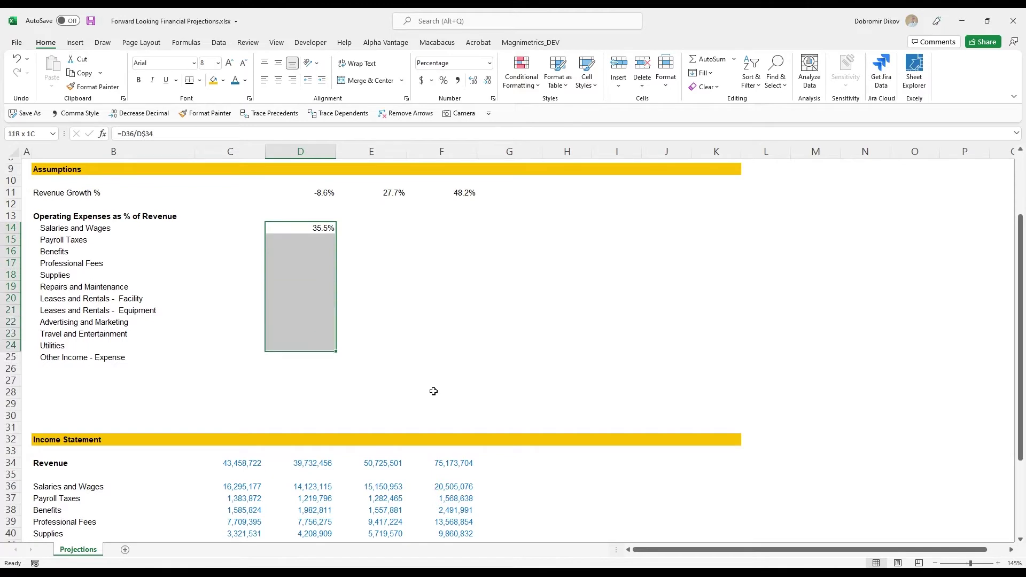
{"action": "key", "text": "shift+Down"}
{"action": "key", "text": "ctrl+d"}
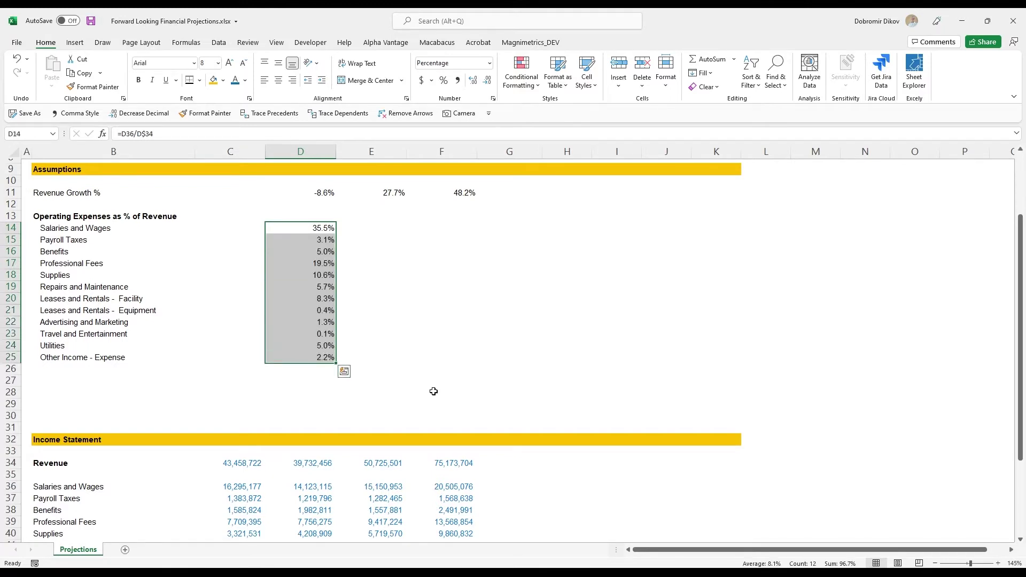
{"action": "key", "text": "shift+Right"}
{"action": "key", "text": "shift+Right"}
{"action": "key", "text": "shift+Right"}
{"action": "key", "text": "shift+Left"}
{"action": "key", "text": "ctrl+r"}
Review the copied ratios, e.g. Salaries and Wages 35.5%, 29.9%, 27.3%.
{"action": "key", "text": "Left"}
{"action": "key", "text": "Right"}
{"action": "key", "text": "Right"}
{"action": "key", "text": "Right"}
{"action": "key", "text": "Left"}
{"action": "key", "text": "Left"}
{"action": "key", "text": "Down"}
{"action": "key", "text": "Down"}
{"action": "key", "text": "Right"}
{"action": "key", "text": "Right"}
{"action": "key", "text": "Down"}
{"action": "key", "text": "Left"}
{"action": "key", "text": "Left"}
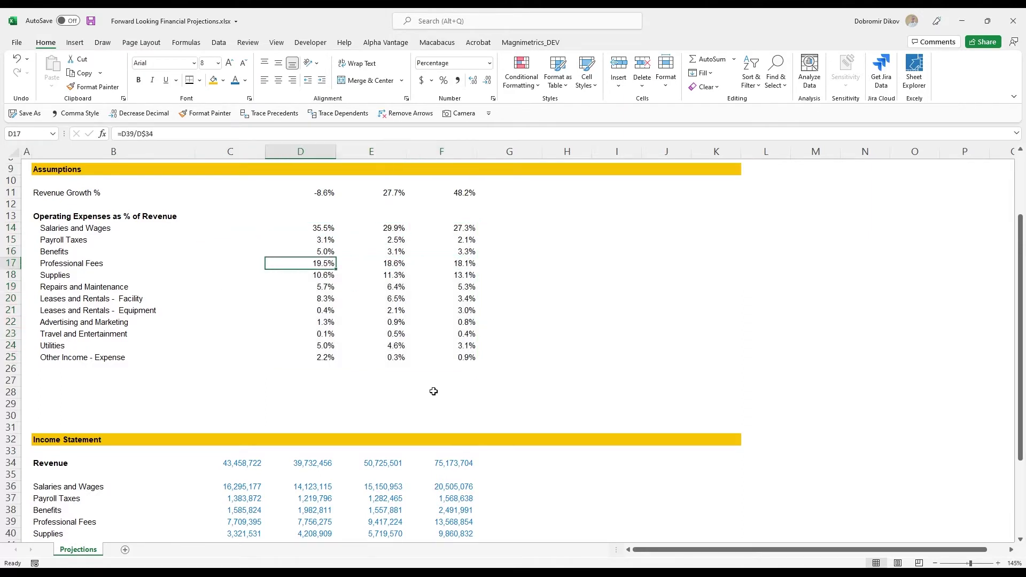
{"action": "key", "text": "Down"}
{"action": "key", "text": "Down"}
{"action": "key", "text": "Down"}
{"action": "key", "text": "Down"}
{"action": "key", "text": "Down"}
{"action": "key", "text": "Down"}
{"action": "key", "text": "Down"}
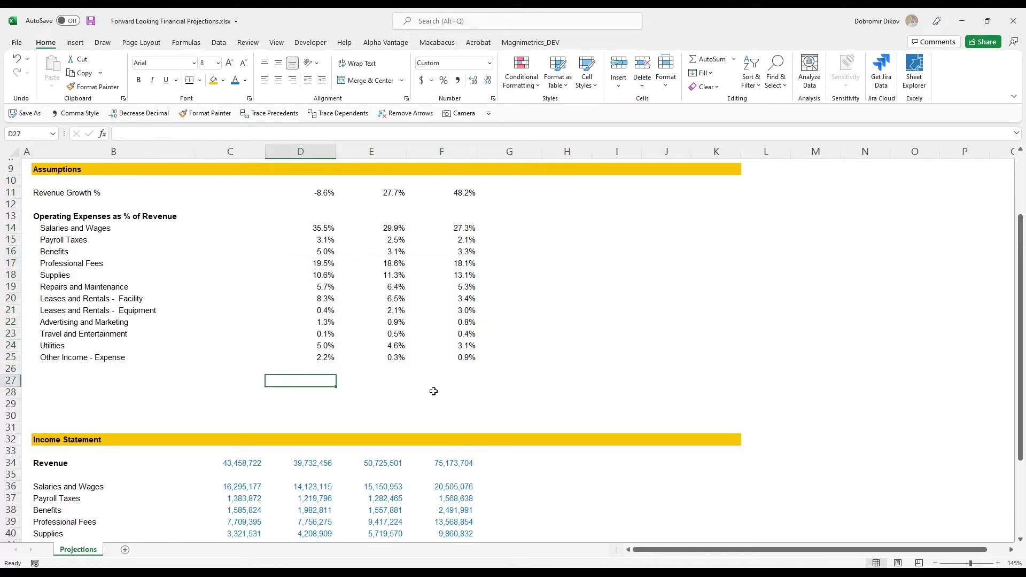
{"action": "scroll", "coordinate": [481, 336], "scroll_direction": "up", "scroll_amount": 2}
Shade the CY 2022–2026 growth cells G11:K11 light grey.
{"action": "left_click", "coordinate": [509, 263]}
{"action": "scroll", "coordinate": [529, 410], "scroll_direction": "up", "scroll_amount": 1}
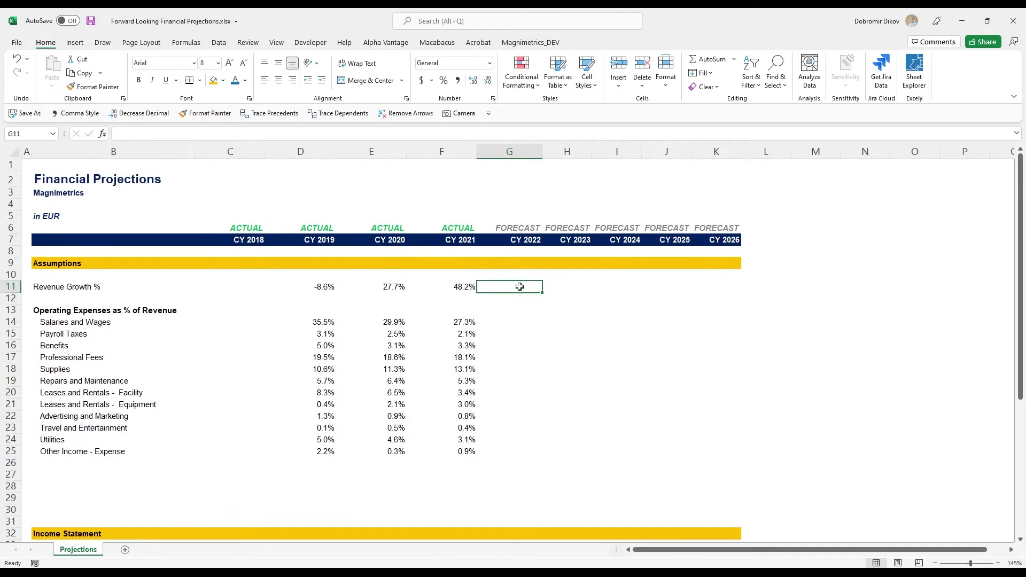
{"action": "left_click_drag", "start_coordinate": [710, 290], "coordinate": [513, 286]}
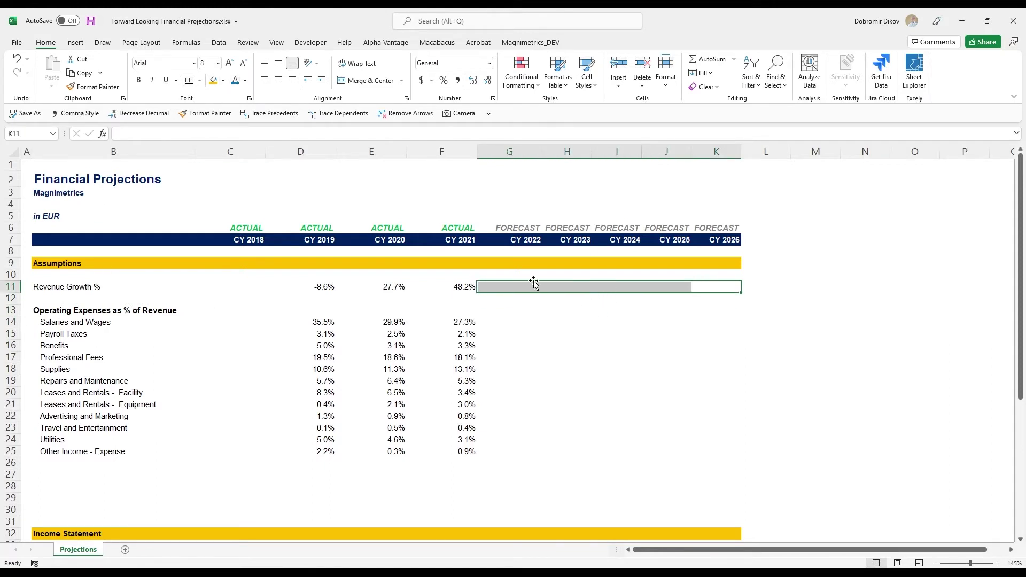
{"action": "left_click", "coordinate": [224, 80]}
{"action": "left_click", "coordinate": [229, 197]}
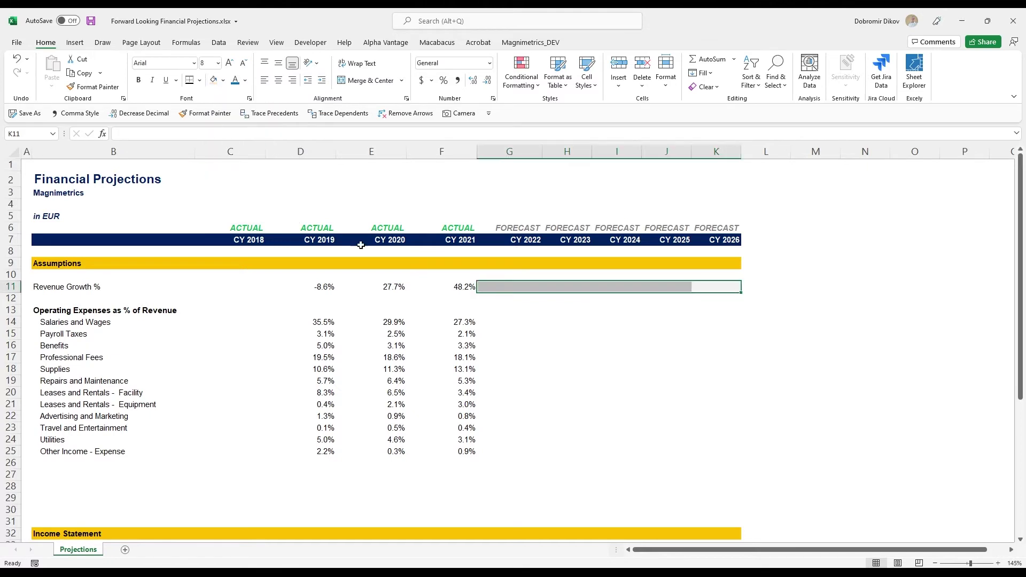
Format the G11:K11 forecast growth cells as percentages.
{"action": "left_click", "coordinate": [489, 287]}
{"action": "left_click", "coordinate": [586, 287]}
{"action": "left_click", "coordinate": [666, 286]}
{"action": "left_click", "coordinate": [505, 286]}
{"action": "left_click", "coordinate": [583, 284]}
{"action": "left_click", "coordinate": [714, 286]}
{"action": "left_click", "coordinate": [513, 286]}
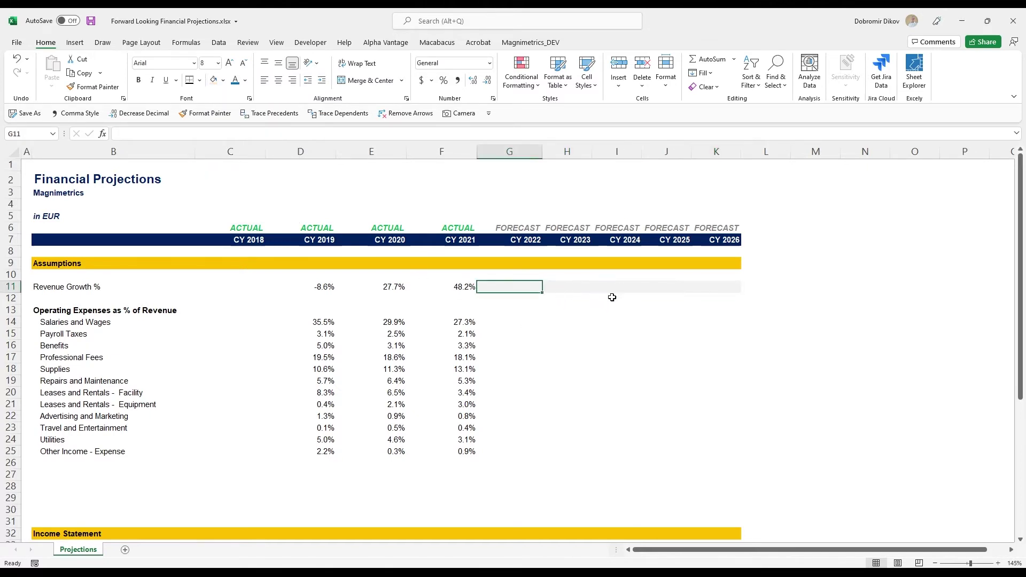
{"action": "left_click_drag", "start_coordinate": [509, 286], "coordinate": [724, 286]}
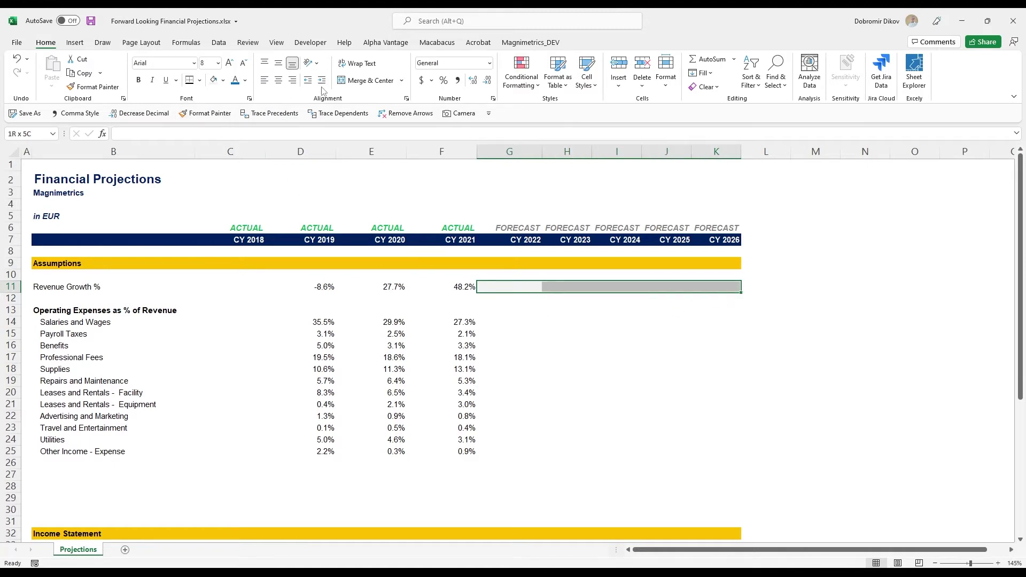
{"action": "left_click", "coordinate": [443, 81]}
{"action": "left_click", "coordinate": [494, 288]}
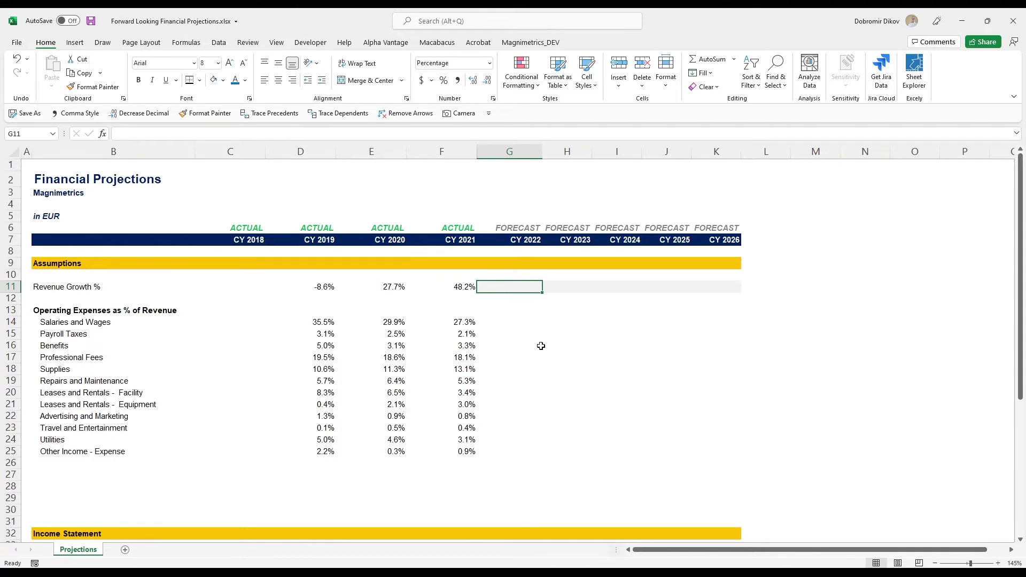
{"action": "type", "text": "20"}
Enter 20% growth in G11 and 15% in each of H11 through K11.
{"action": "key", "text": "Return"}
{"action": "key", "text": "Up"}
{"action": "key", "text": "Right"}
{"action": "type", "text": "15"}
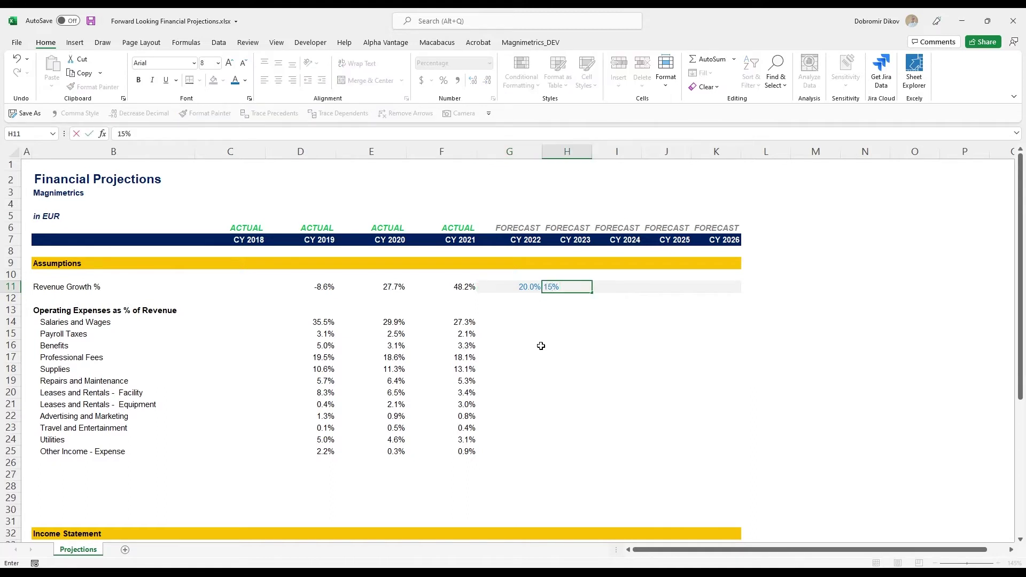
{"action": "key", "text": "Tab"}
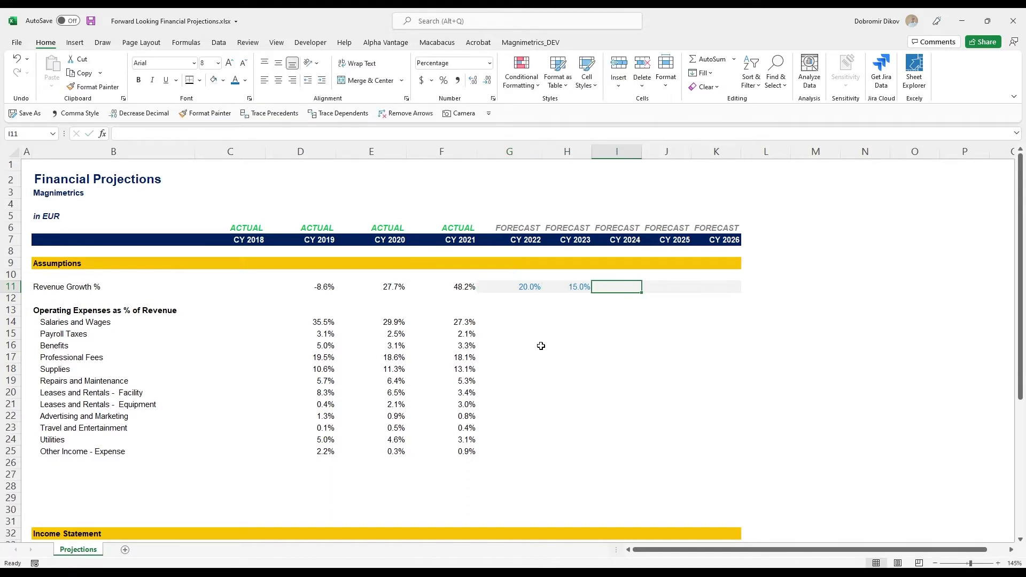
{"action": "type", "text": "15.0"}
{"action": "key", "text": "Tab"}
{"action": "type", "text": "15"}
{"action": "key", "text": "Tab"}
{"action": "type", "text": "1"}
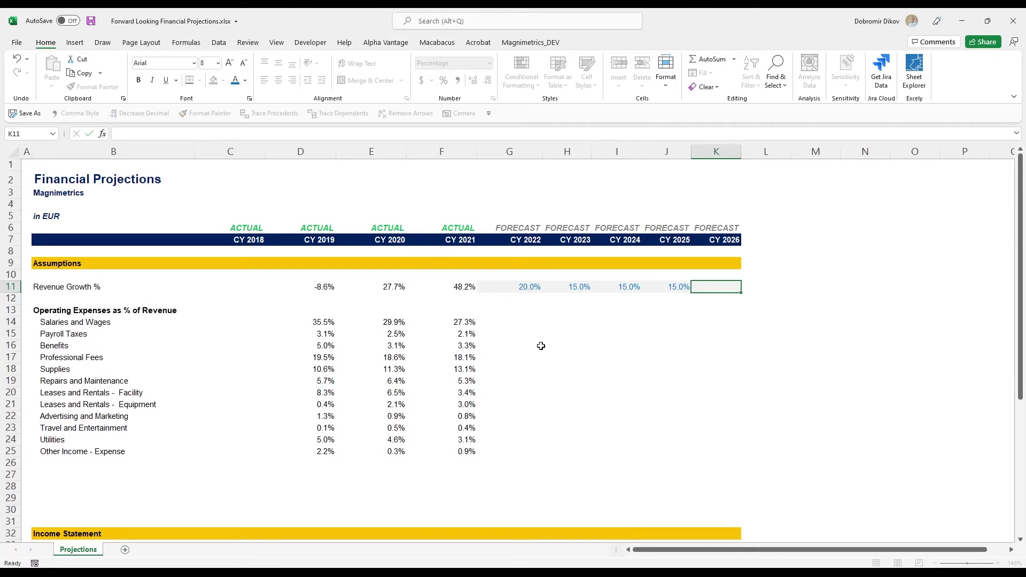
{"action": "type", "text": "5"}
{"action": "key", "text": "Return"}
{"action": "key", "text": "Left"}
{"action": "key", "text": "Left"}
{"action": "key", "text": "Down"}
{"action": "key", "text": "Down"}
{"action": "key", "text": "Down"}
{"action": "key", "text": "Left"}
{"action": "key", "text": "Left"}
{"action": "key", "text": "Up"}
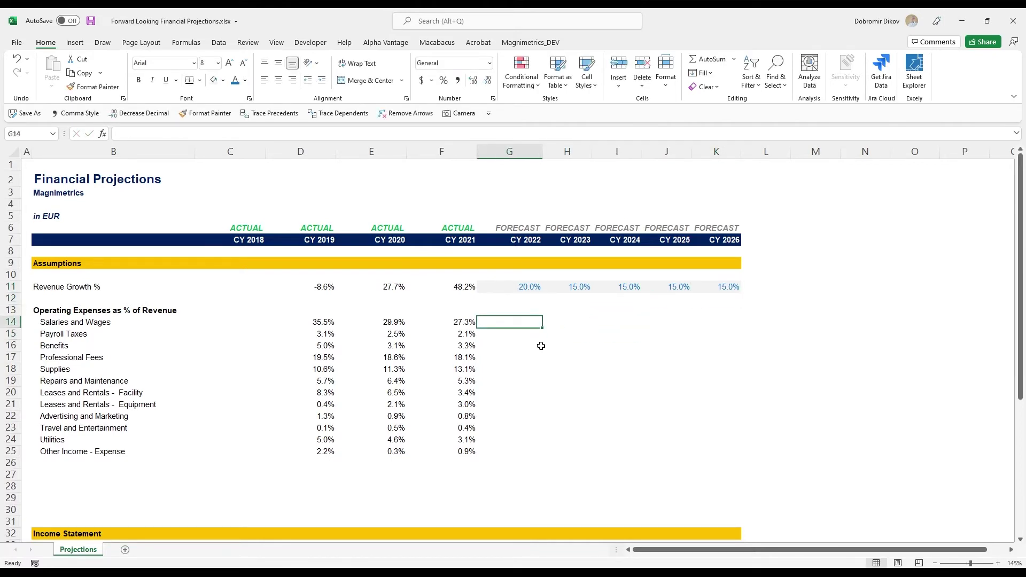
{"action": "key", "text": "Down"}
{"action": "key", "text": "Down"}
{"action": "key", "text": "Down"}
{"action": "key", "text": "Down"}
{"action": "key", "text": "Down"}
Set G14 to the AVERAGE of the prior three years and fill it across to K14.
{"action": "key", "text": "Up"}
{"action": "key", "text": "Up"}
{"action": "key", "text": "Up"}
{"action": "key", "text": "Up"}
{"action": "key", "text": "Up"}
{"action": "type", "text": "=average("}
{"action": "key", "text": "Left"}
{"action": "key", "text": "shift+Left"}
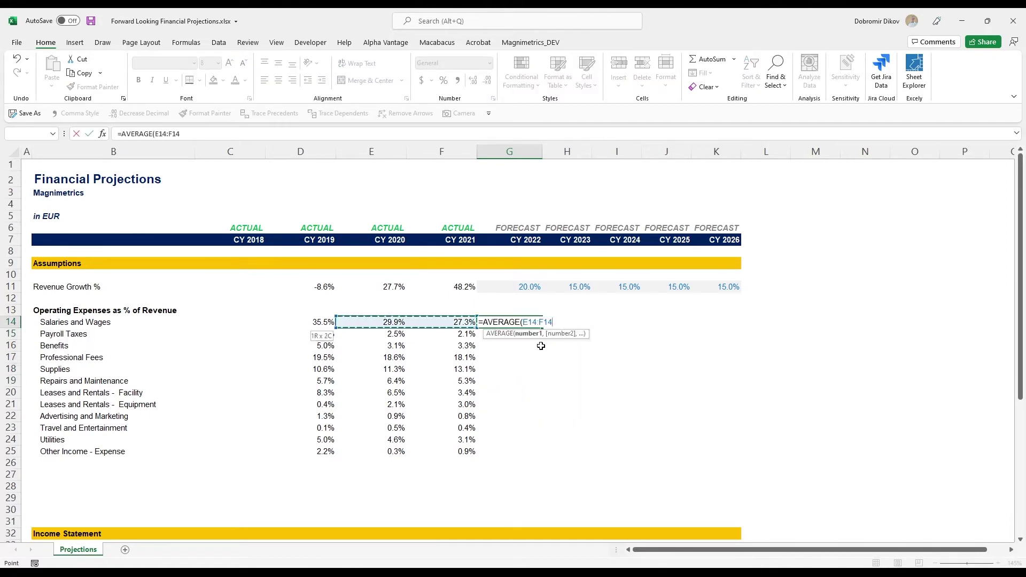
{"action": "key", "text": "shift+Left"}
{"action": "key", "text": "ctrl+Return"}
{"action": "key", "text": "shift+Right"}
{"action": "key", "text": "shift+Right"}
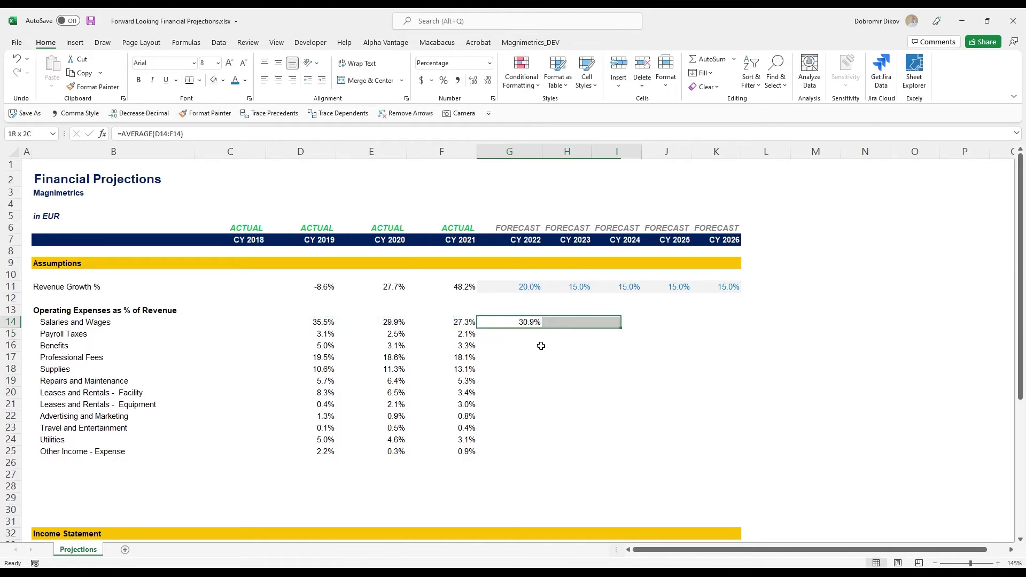
{"action": "key", "text": "shift+Right"}
{"action": "key", "text": "shift+Right"}
{"action": "key", "text": "ctrl+r"}
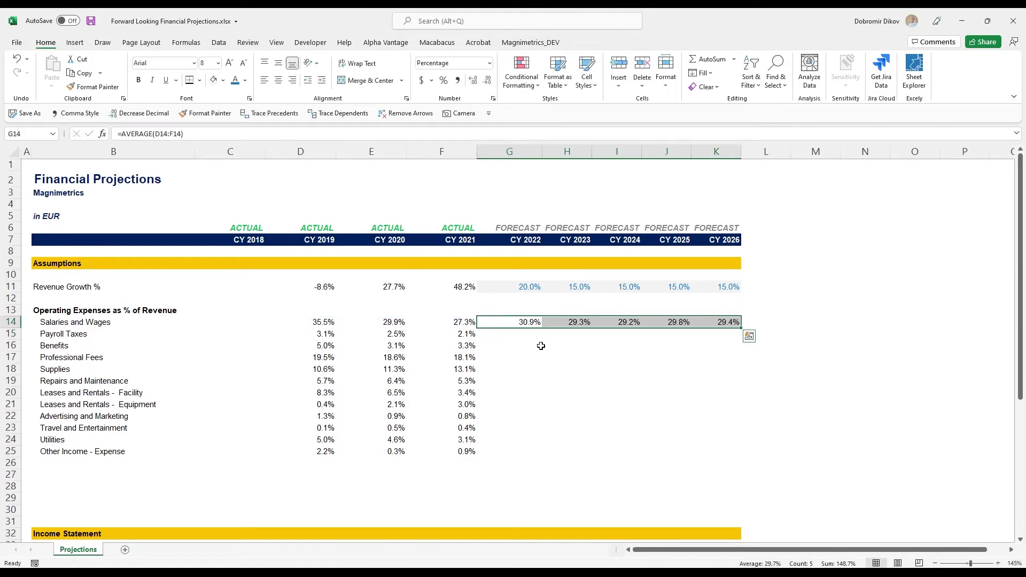
Verify the averaging ranges in the Salaries and Wages forecast formulas.
{"action": "key", "text": "Right"}
{"action": "key", "text": "Right"}
{"action": "key", "text": "Right"}
{"action": "key", "text": "Right"}
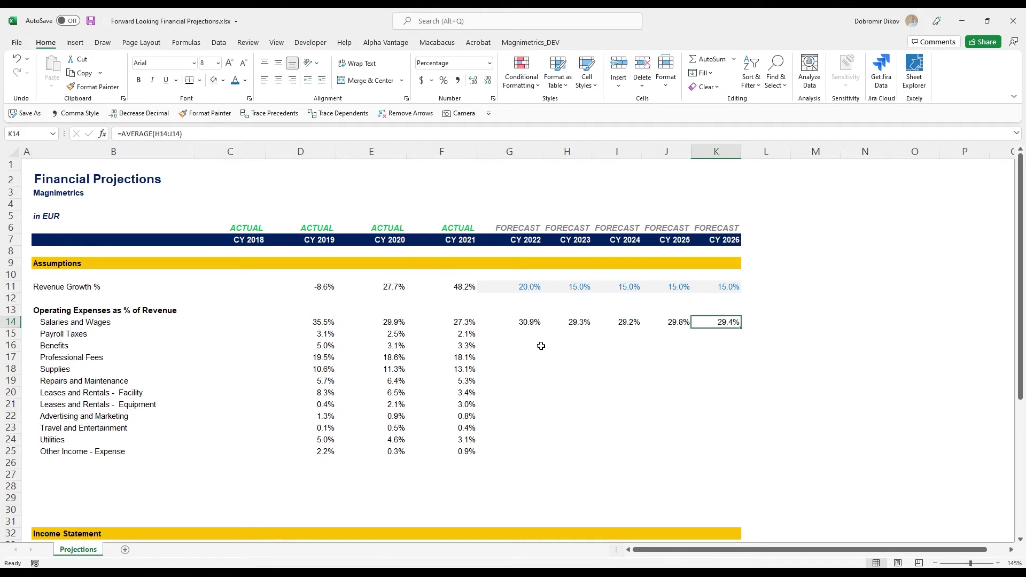
{"action": "key", "text": "Left"}
{"action": "key", "text": "Left"}
{"action": "key", "text": "Left"}
{"action": "key", "text": "Left"}
{"action": "key", "text": "F2"}
{"action": "key", "text": "Escape"}
{"action": "key", "text": "Right"}
{"action": "key", "text": "F2"}
{"action": "key", "text": "Escape"}
{"action": "key", "text": "Right"}
{"action": "key", "text": "F2"}
{"action": "key", "text": "Escape"}
{"action": "key", "text": "Right"}
{"action": "key", "text": "Right"}
{"action": "key", "text": "Right"}
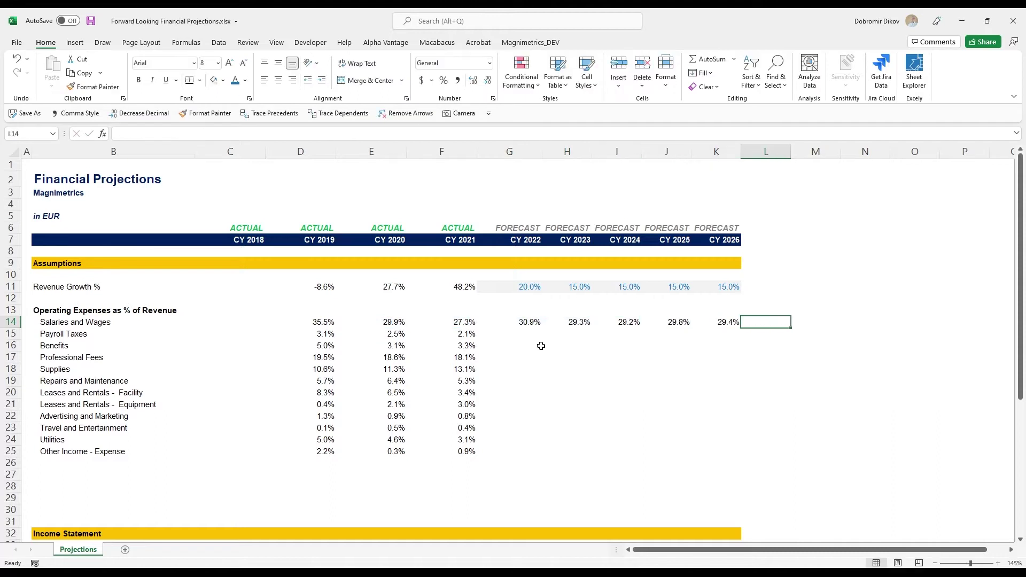
{"action": "type", "text": "Mocing av"}
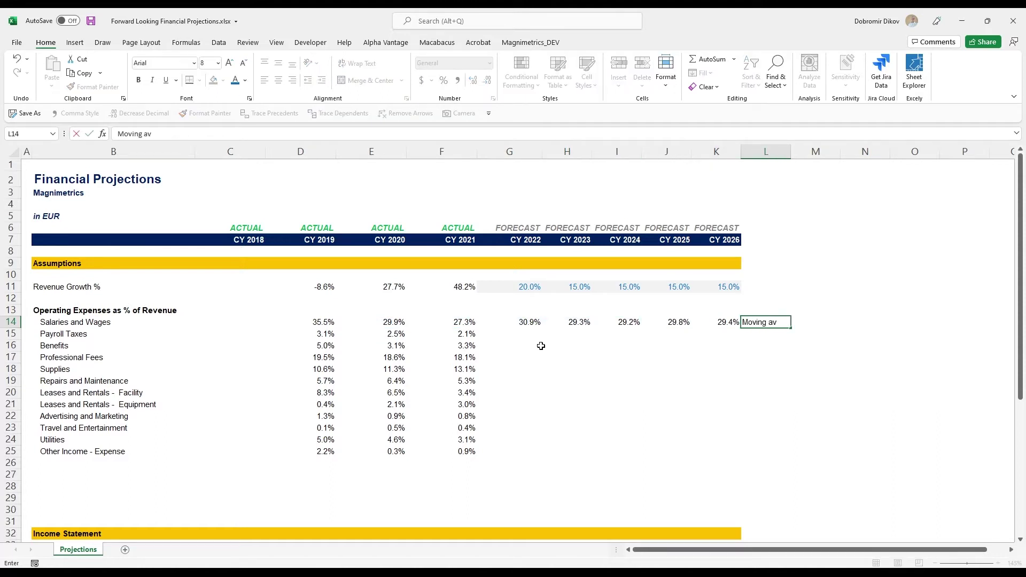
{"action": "type", "text": "ge (3)"}
Note 'Moving average (3)' in L14 and copy G14:L14 down through row 25.
{"action": "key", "text": "Return"}
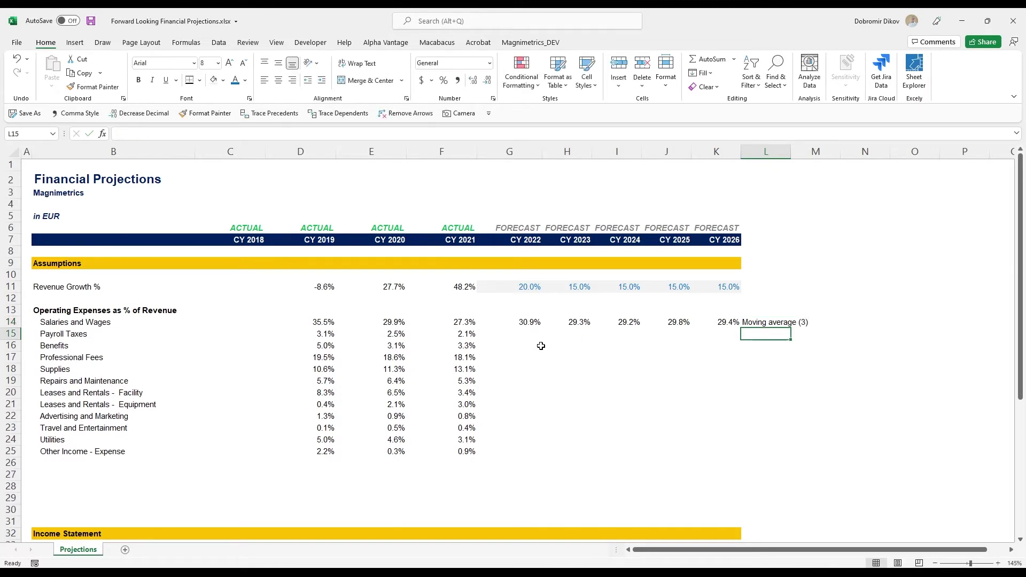
{"action": "mouse_move", "coordinate": [513, 322]}
{"action": "left_mouse_down"}
{"action": "mouse_move", "coordinate": [765, 322]}
{"action": "mouse_move", "coordinate": [793, 426]}
{"action": "mouse_move", "coordinate": [786, 455]}
{"action": "left_mouse_up"}
{"action": "left_click", "coordinate": [529, 452]}
{"action": "left_click", "coordinate": [519, 381]}
{"action": "scroll", "coordinate": [592, 367], "scroll_direction": "down", "scroll_amount": 1}
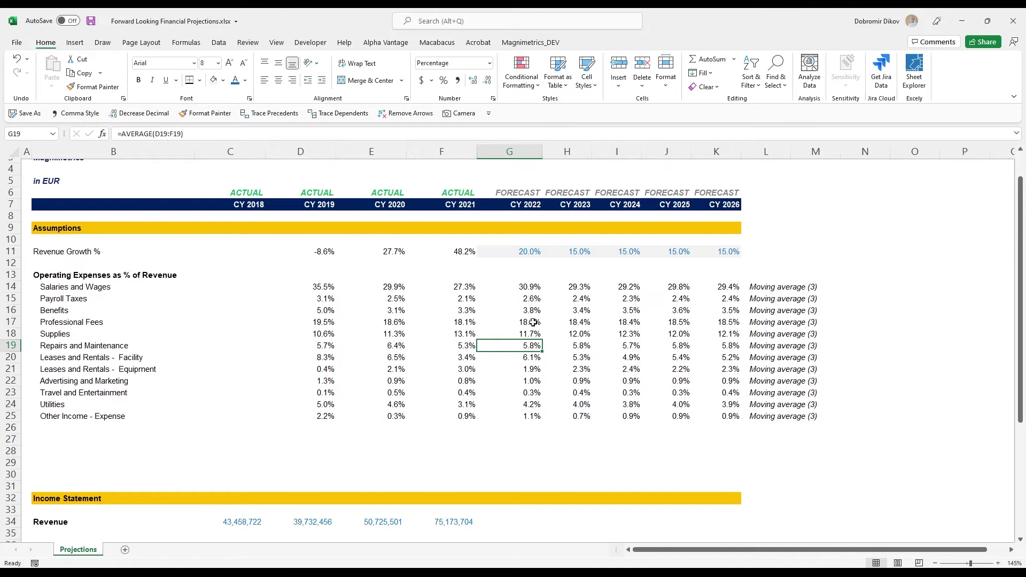
{"action": "scroll", "coordinate": [533, 334], "scroll_direction": "up", "scroll_amount": 1}
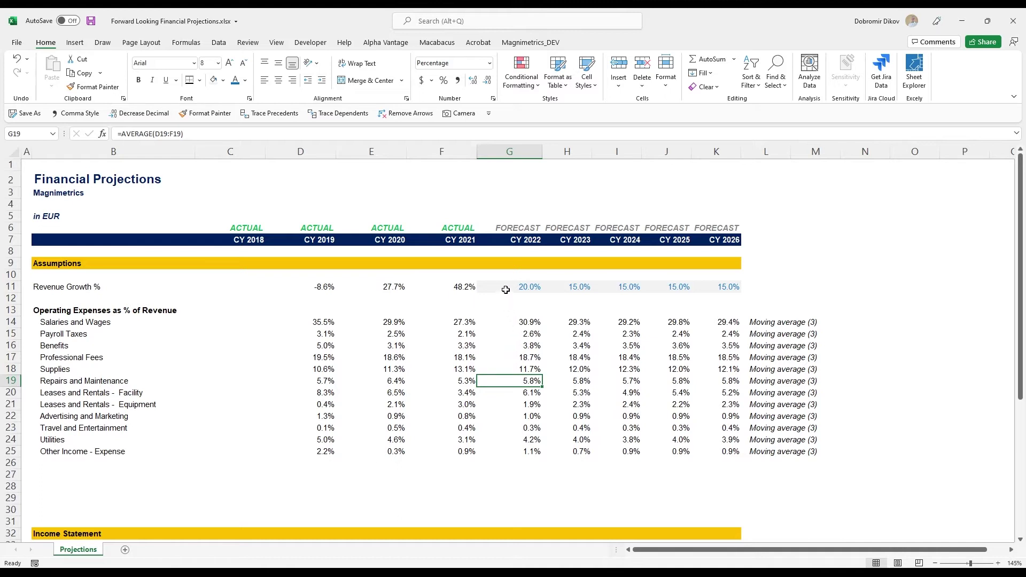
{"action": "left_click_drag", "start_coordinate": [506, 290], "coordinate": [725, 288]}
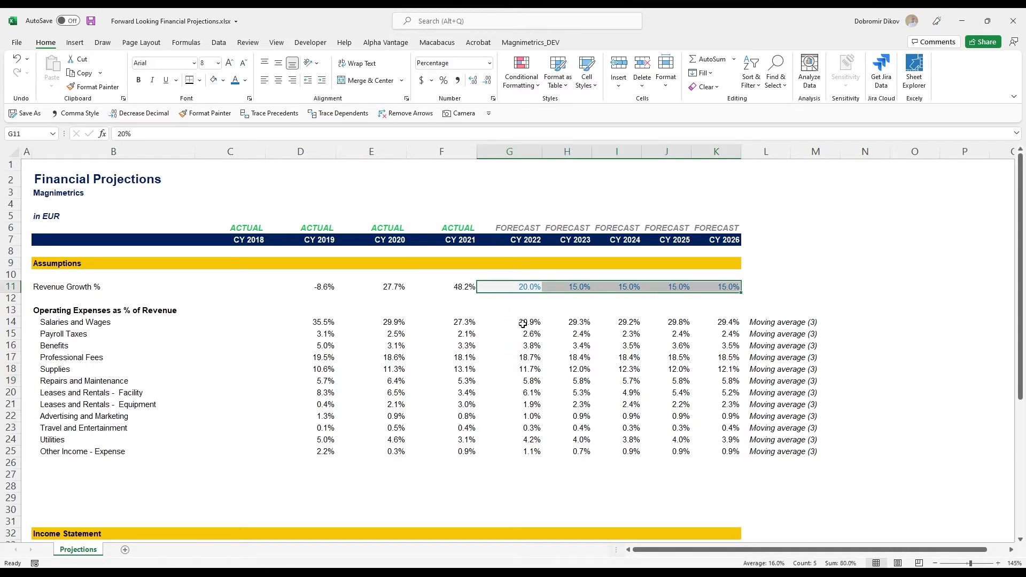
{"action": "left_click_drag", "start_coordinate": [530, 323], "coordinate": [727, 450]}
{"action": "left_click_drag", "start_coordinate": [522, 321], "coordinate": [508, 451]}
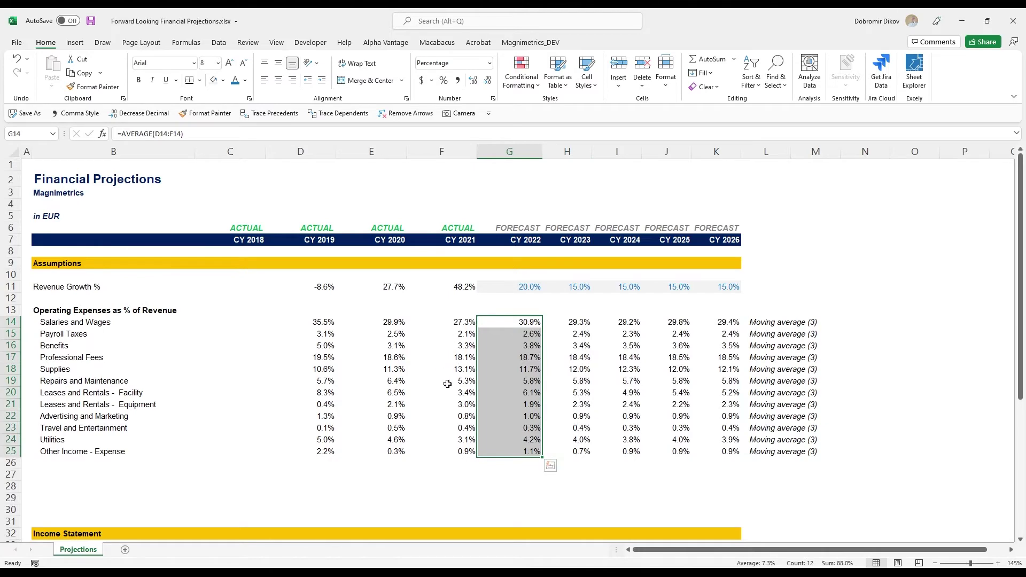
{"action": "scroll", "coordinate": [463, 469], "scroll_direction": "down", "scroll_amount": 2}
{"action": "scroll", "coordinate": [462, 469], "scroll_direction": "down", "scroll_amount": 1}
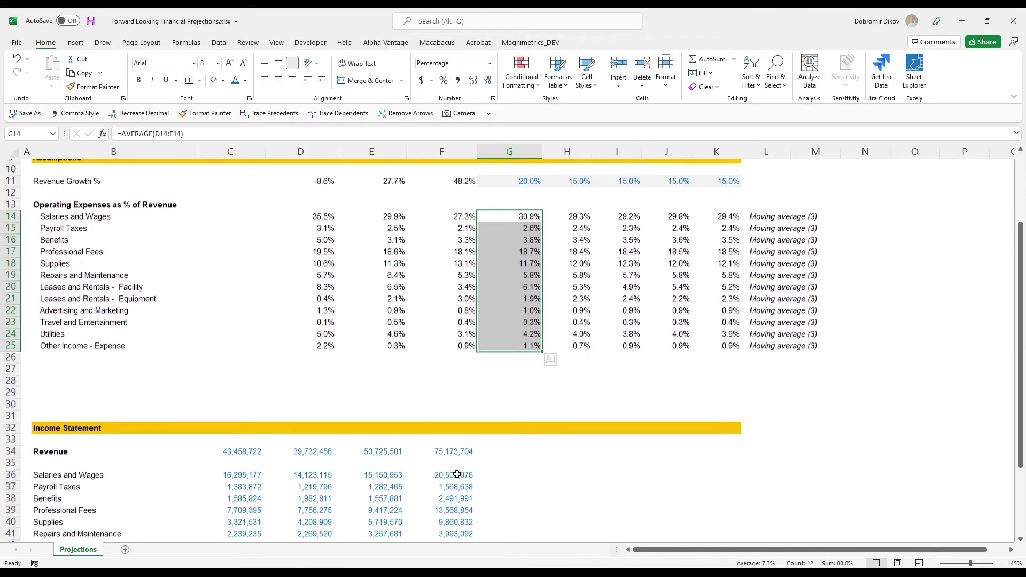
Enter =F34*(1+G11) in G34 and fill it right to K34.
{"action": "left_click", "coordinate": [537, 451]}
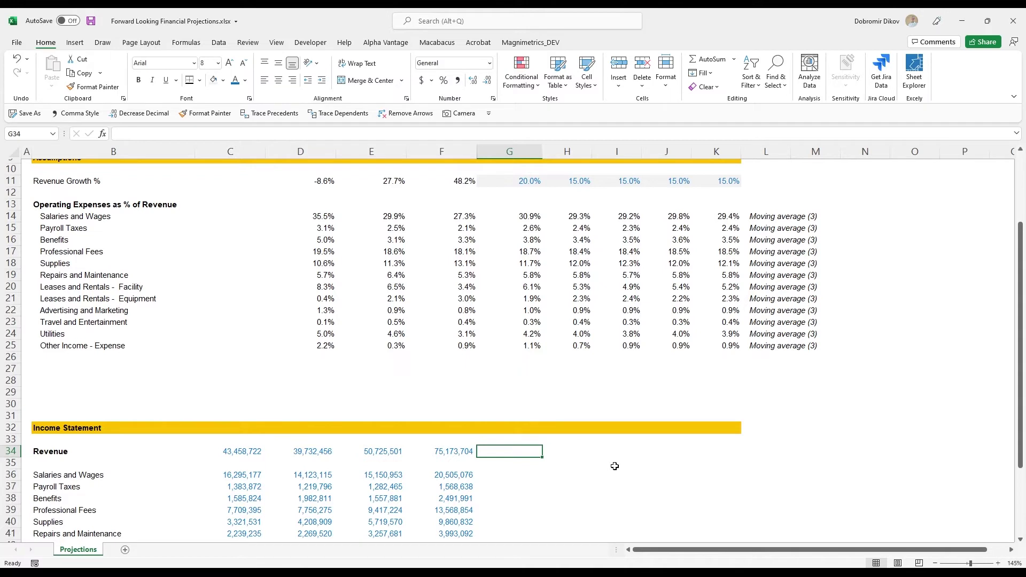
{"action": "type", "text": "="}
{"action": "key", "text": "Left"}
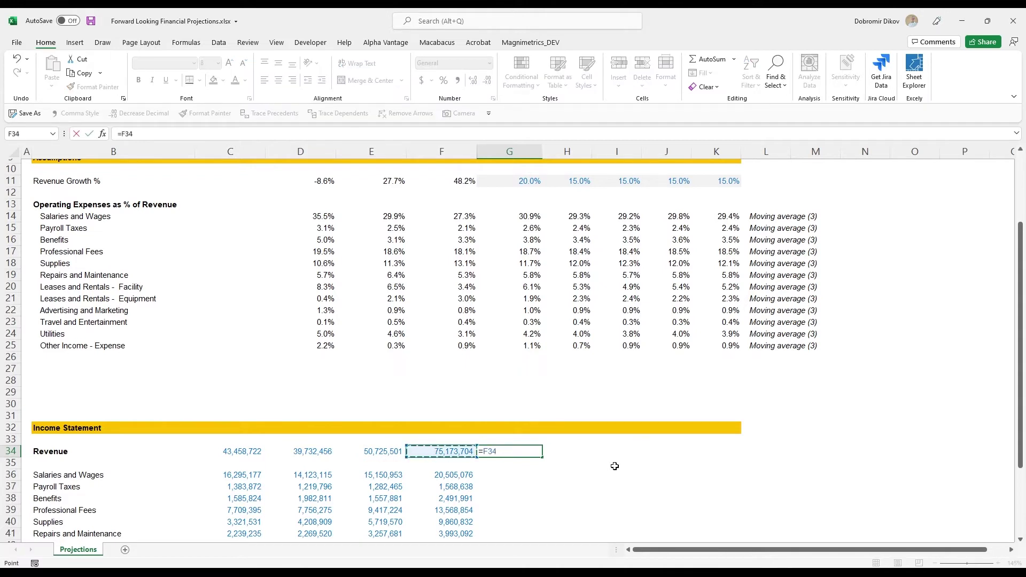
{"action": "type", "text": "*"}
{"action": "left_click", "coordinate": [513, 181]}
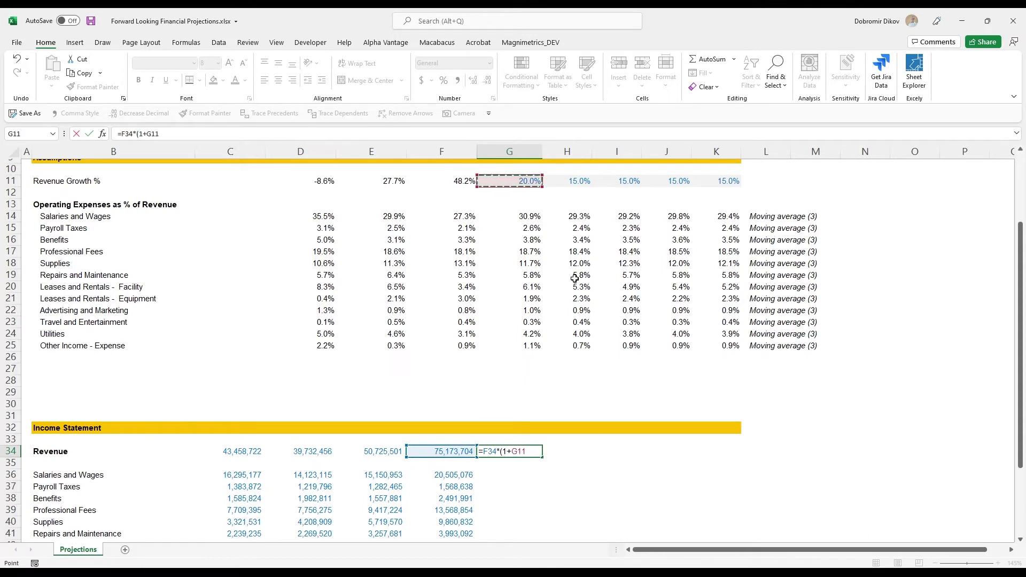
{"action": "key", "text": "ctrl+Return"}
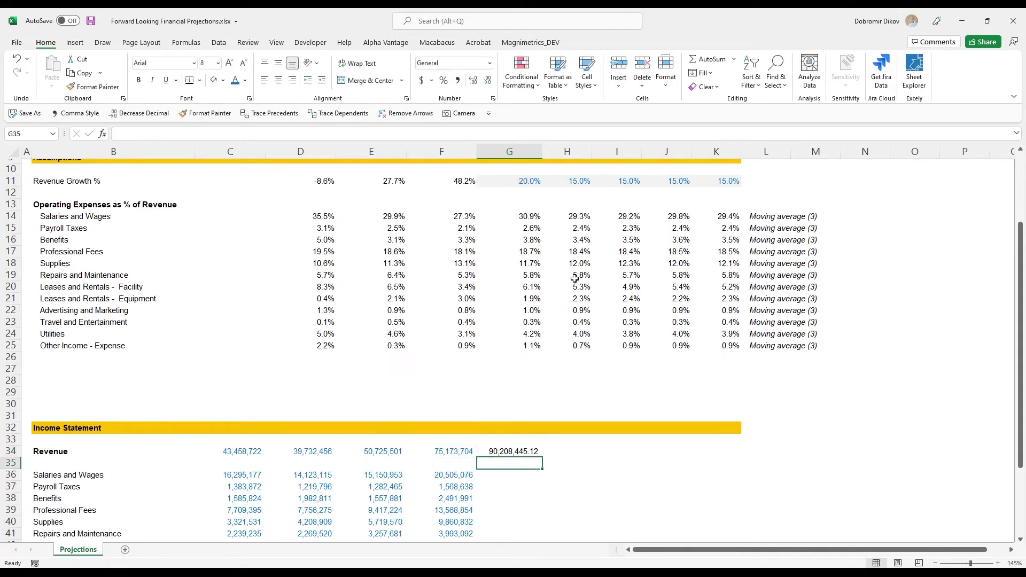
{"action": "key", "text": "shift+Right"}
{"action": "key", "text": "shift+Right"}
{"action": "key", "text": "shift+Right"}
{"action": "key", "text": "shift+Right"}
{"action": "key", "text": "ctrl+r"}
Autofit columns G:K and show forecast revenue as whole numbers.
{"action": "key", "text": "alt+h"}
{"action": "key", "text": "o"}
{"action": "key", "text": "i"}
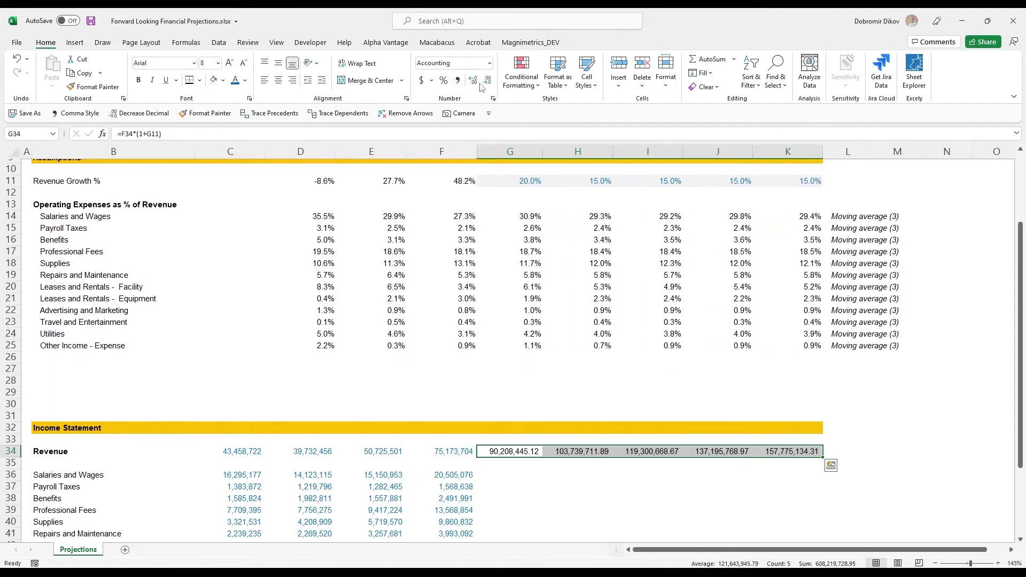
{"action": "left_click", "coordinate": [486, 81]}
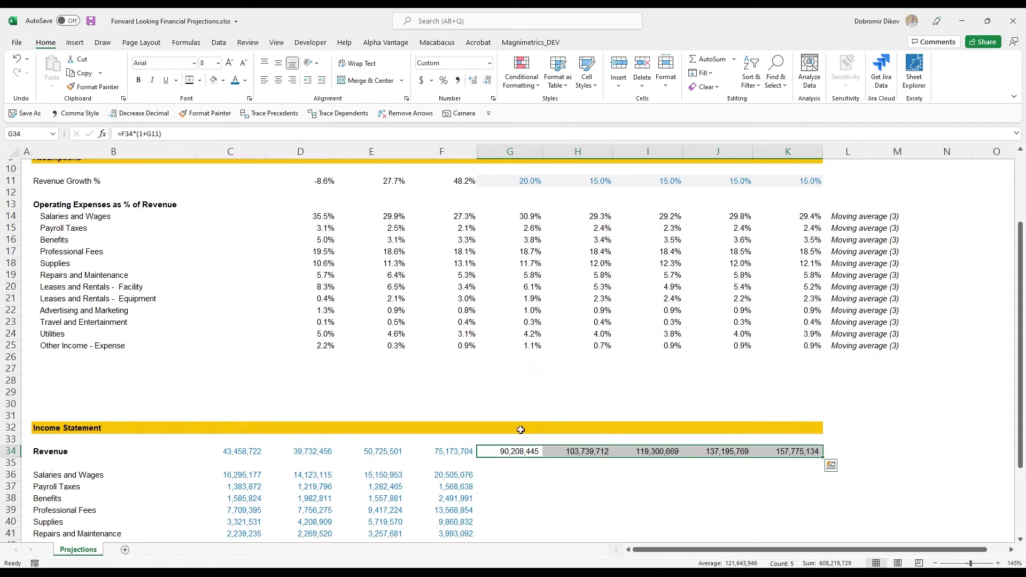
{"action": "left_click", "coordinate": [519, 474]}
{"action": "scroll", "coordinate": [537, 481], "scroll_direction": "down", "scroll_amount": 2}
{"action": "scroll", "coordinate": [602, 470], "scroll_direction": "up", "scroll_amount": 2}
{"action": "scroll", "coordinate": [625, 478], "scroll_direction": "down", "scroll_amount": 2}
{"action": "scroll", "coordinate": [561, 458], "scroll_direction": "down", "scroll_amount": 1}
{"action": "scroll", "coordinate": [545, 473], "scroll_direction": "up", "scroll_amount": 2}
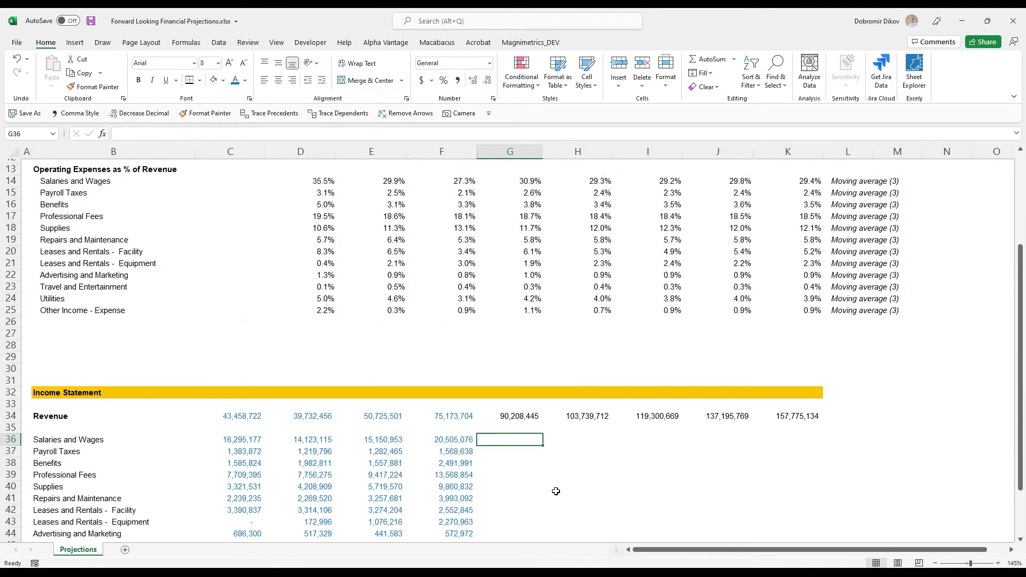
{"action": "type", "text": "="}
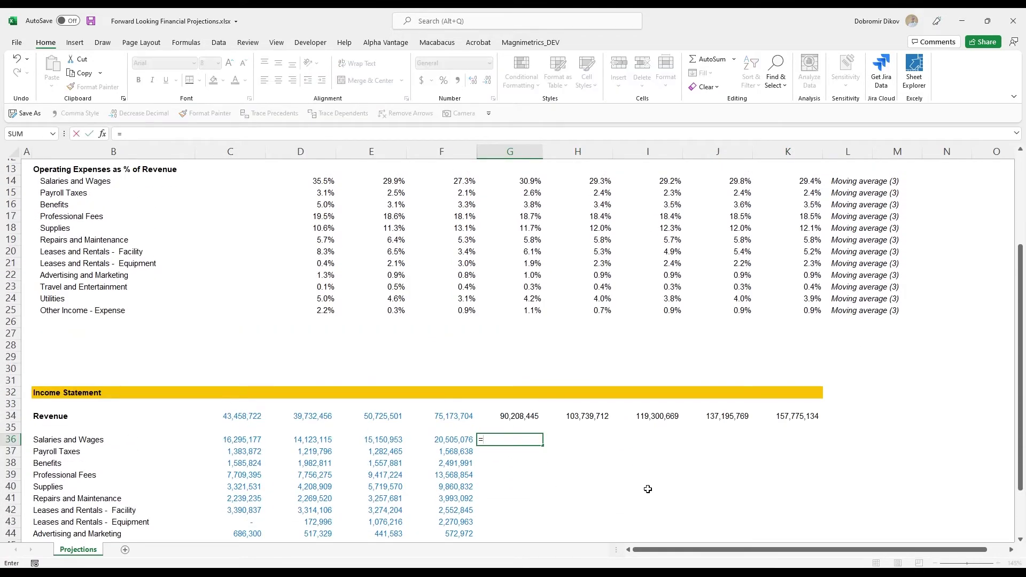
Enter =G14*G$34 for 2022 Salaries and Wages and fill it through K47.
{"action": "key", "text": "ctrl+Up"}
{"action": "key", "text": "ctrl+Up"}
{"action": "key", "text": "ctrl+Up"}
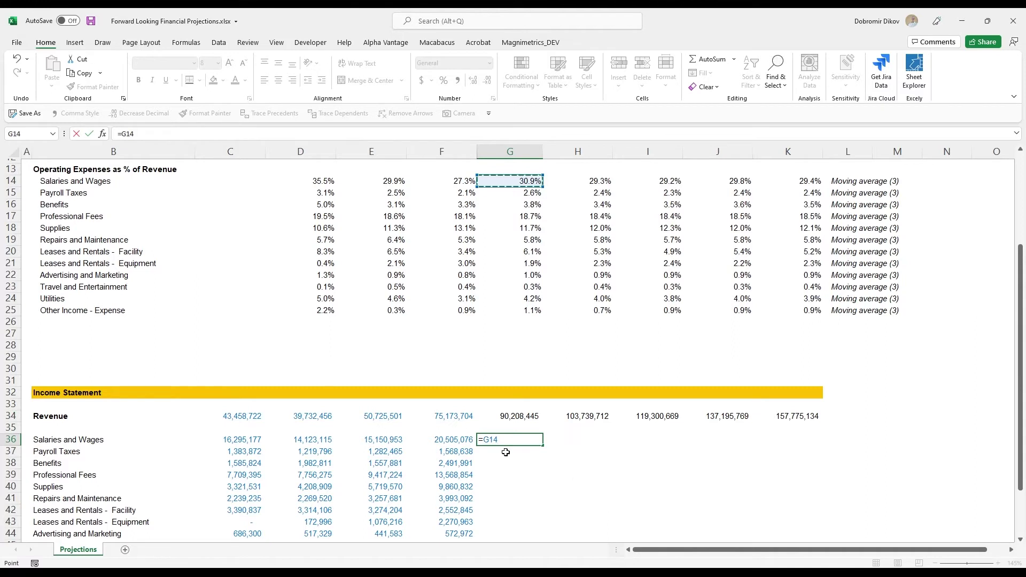
{"action": "type", "text": "*"}
{"action": "key", "text": "Up"}
{"action": "key", "text": "Up"}
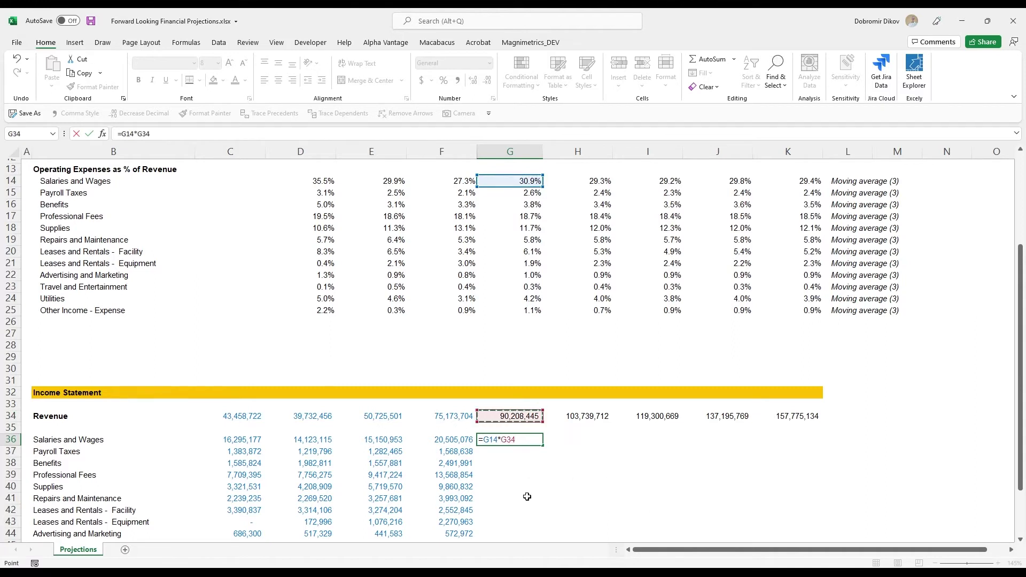
{"action": "key", "text": "F4"}
{"action": "key", "text": "F4"}
{"action": "key", "text": "ctrl+Return"}
{"action": "left_click_drag", "start_coordinate": [543, 445], "coordinate": [786, 449]}
{"action": "scroll", "coordinate": [776, 489], "scroll_direction": "down", "scroll_amount": 2}
{"action": "left_click", "coordinate": [796, 493], "text": "shift"}
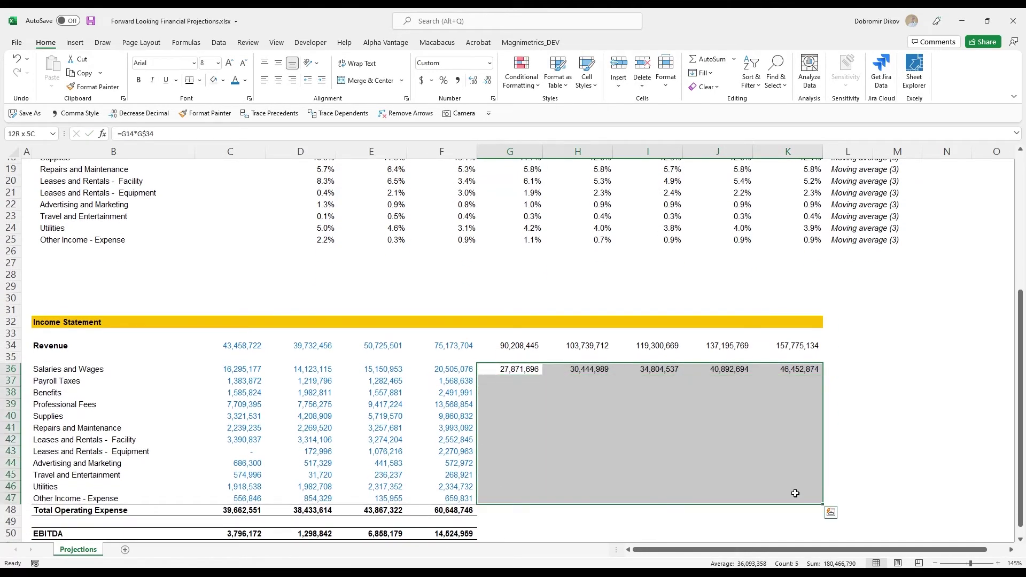
{"action": "left_click_drag", "start_coordinate": [794, 495], "coordinate": [794, 495]}
{"action": "scroll", "coordinate": [513, 443], "scroll_direction": "down", "scroll_amount": 1}
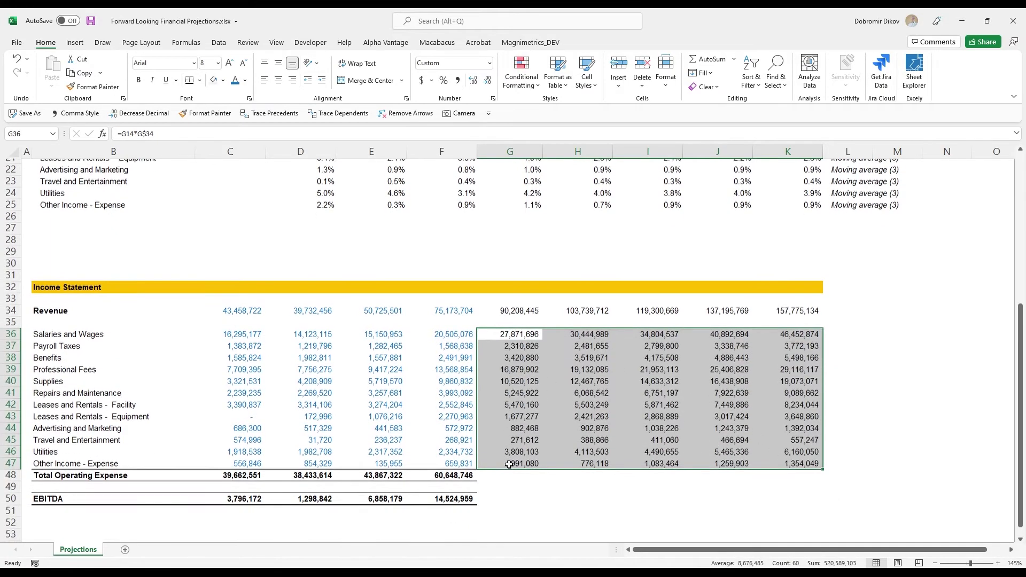
Extend the Total Operating Expense SUM and EBITDA formulas from 2021 through 2026.
{"action": "left_click", "coordinate": [463, 475]}
{"action": "left_click_drag", "start_coordinate": [477, 481], "coordinate": [792, 490]}
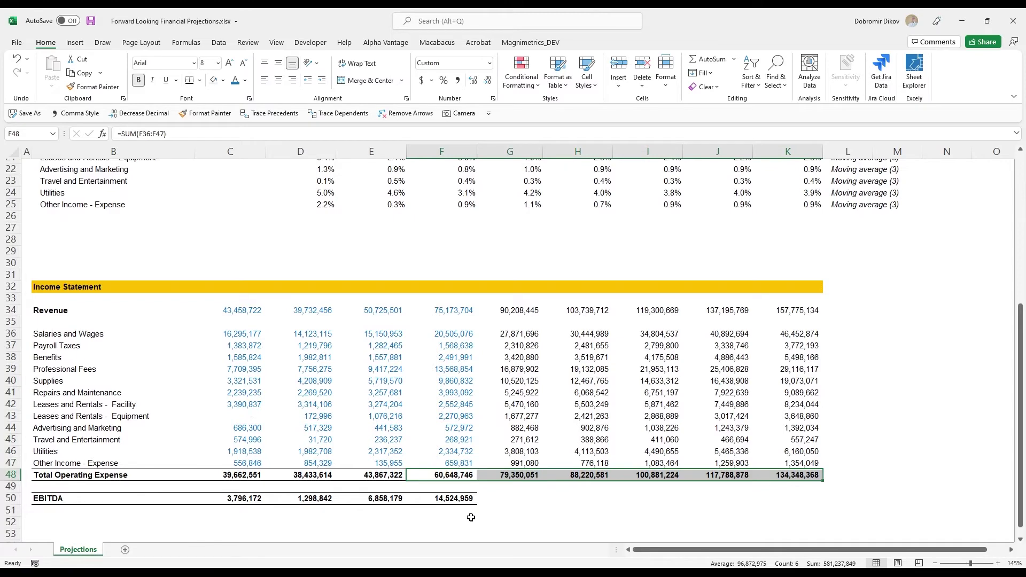
{"action": "left_click", "coordinate": [462, 497]}
{"action": "left_click_drag", "start_coordinate": [475, 507], "coordinate": [801, 503]}
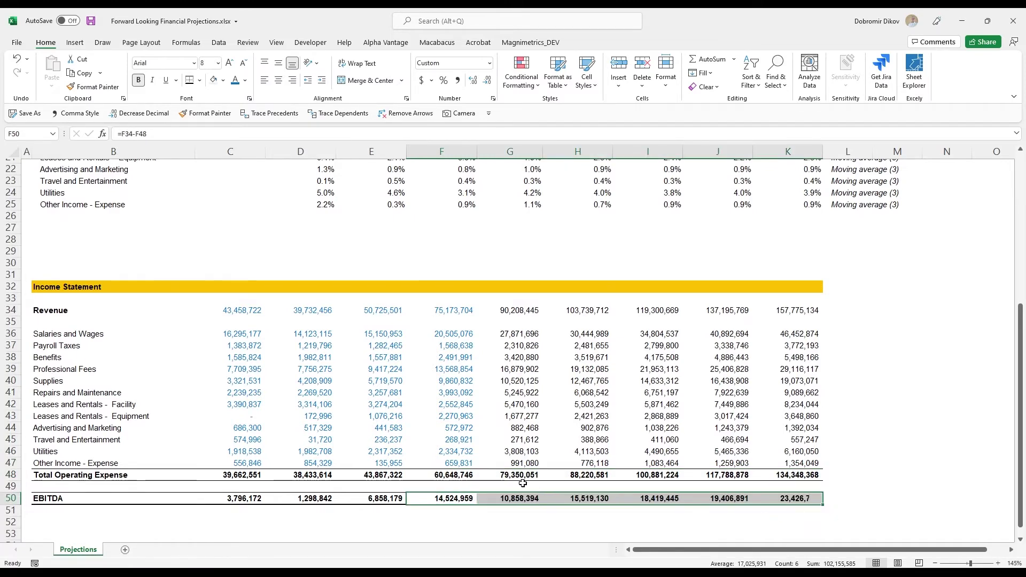
{"action": "scroll", "coordinate": [378, 492], "scroll_direction": "down", "scroll_amount": 1}
{"action": "scroll", "coordinate": [243, 459], "scroll_direction": "down", "scroll_amount": 1}
Add an EBITDA Margin % label below EBITDA with the 2018 margin formula, EBITDA over revenue.
{"action": "left_click", "coordinate": [145, 440]}
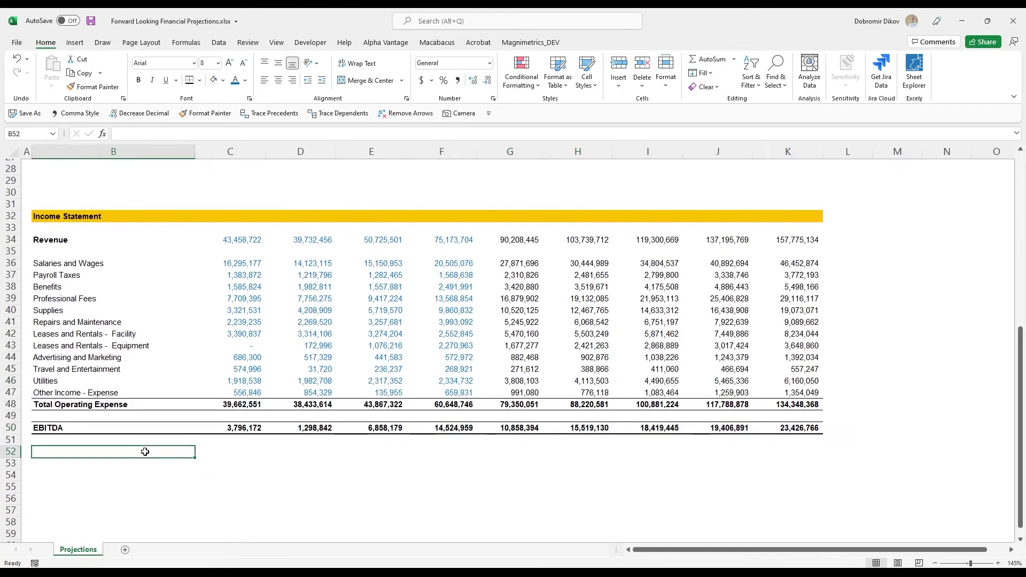
{"action": "type", "text": "EBITDA Margin %"}
{"action": "key", "text": "Return"}
{"action": "key", "text": "Up"}
{"action": "key", "text": "ctrl+i"}
{"action": "key", "text": "Right"}
{"action": "type", "text": "="}
{"action": "key", "text": "Up"}
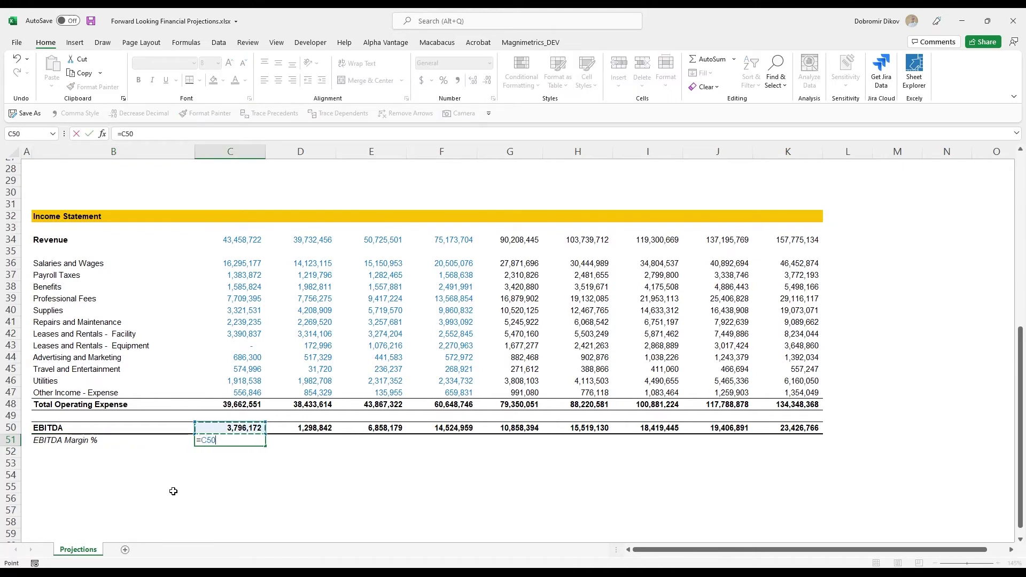
{"action": "type", "text": "/"}
{"action": "key", "text": "Up"}
{"action": "key", "text": "Up"}
{"action": "key", "text": "Up"}
{"action": "key", "text": "Return"}
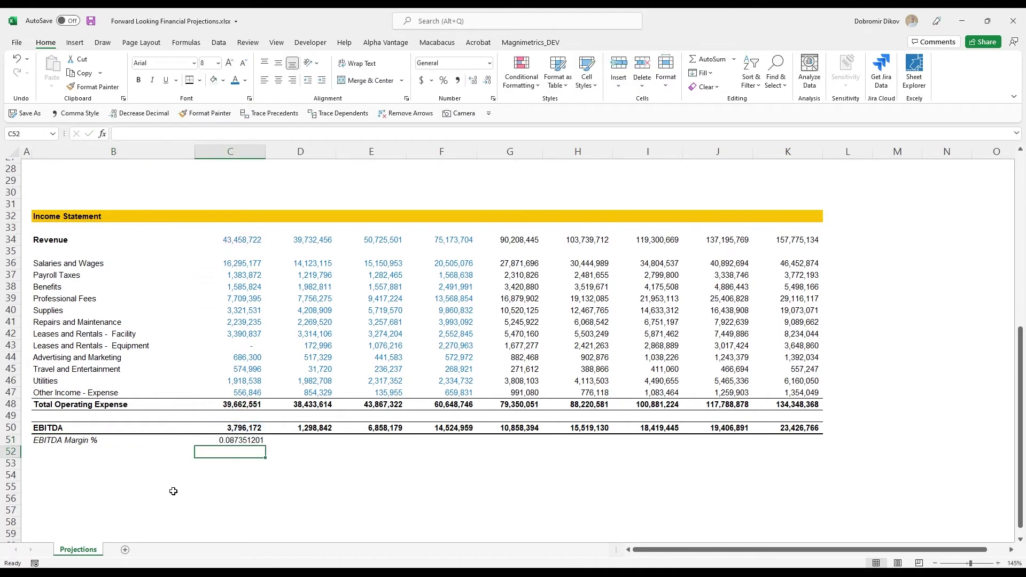
{"action": "key", "text": "Up"}
{"action": "type", "text": "p"}
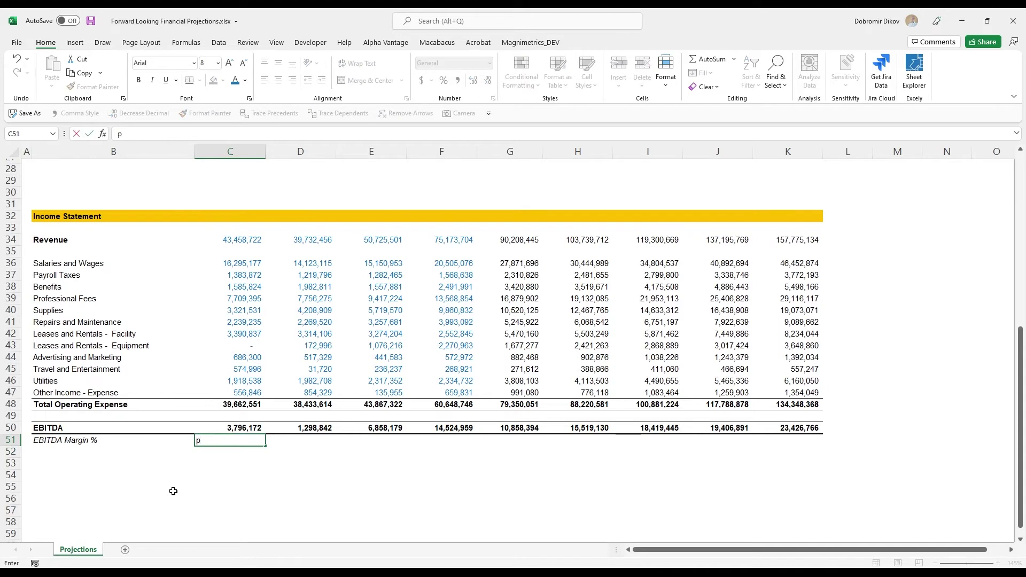
Format the 2018 margin as a percentage with one decimal place.
{"action": "key", "text": "Escape"}
{"action": "key", "text": "ctrl+shift+5"}
{"action": "key", "text": "alt"}
{"action": "key", "text": "h"}
{"action": "key", "text": "0"}
Fill the margin formula across C51:K51 and italicize the row.
{"action": "key", "text": "shift+Right"}
{"action": "key", "text": "shift+Right"}
{"action": "key", "text": "shift+Right"}
{"action": "key", "text": "shift+Right"}
{"action": "key", "text": "shift+Right"}
{"action": "key", "text": "shift+Right"}
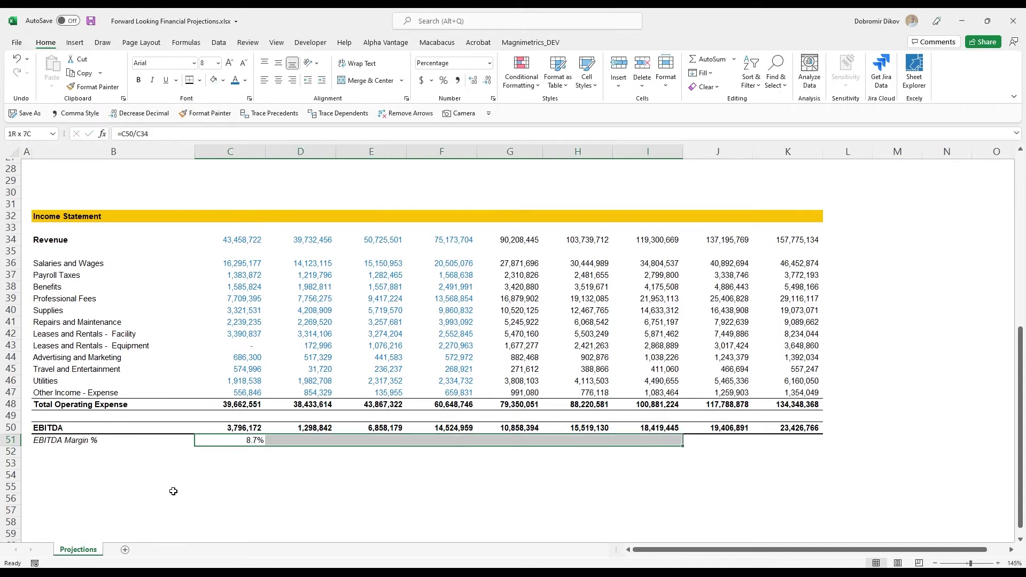
{"action": "key", "text": "shift+Right"}
{"action": "key", "text": "shift+Right"}
{"action": "key", "text": "ctrl+r"}
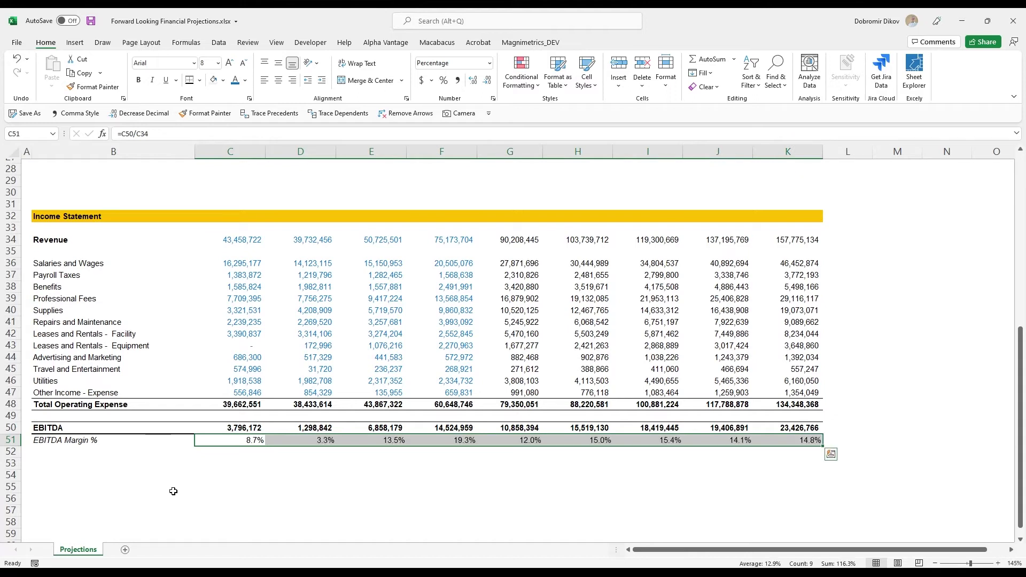
{"action": "key", "text": "ctrl+i"}
{"action": "key", "text": "Left"}
Compare the 2021 and 2022 EBITDA margin formulas.
{"action": "key", "text": "Right"}
{"action": "key", "text": "Right"}
{"action": "key", "text": "Right"}
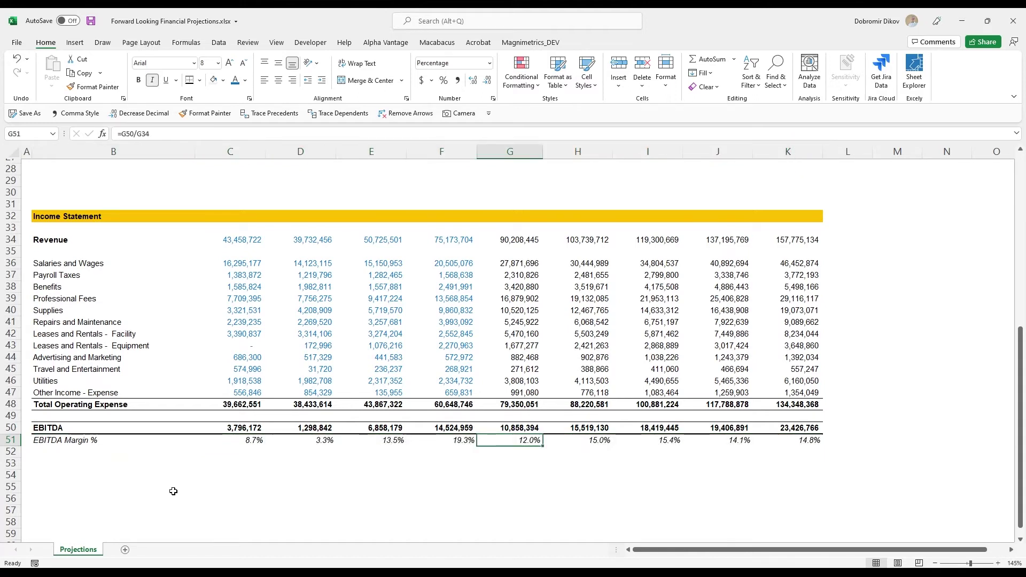
{"action": "key", "text": "Left"}
{"action": "key", "text": "Right"}
{"action": "key", "text": "Left"}
{"action": "key", "text": "Right"}
{"action": "key", "text": "Left"}
{"action": "key", "text": "Right"}
{"action": "key", "text": "Left"}
{"action": "key", "text": "Right"}
{"action": "scroll", "coordinate": [173, 491], "scroll_direction": "up", "scroll_amount": 2}
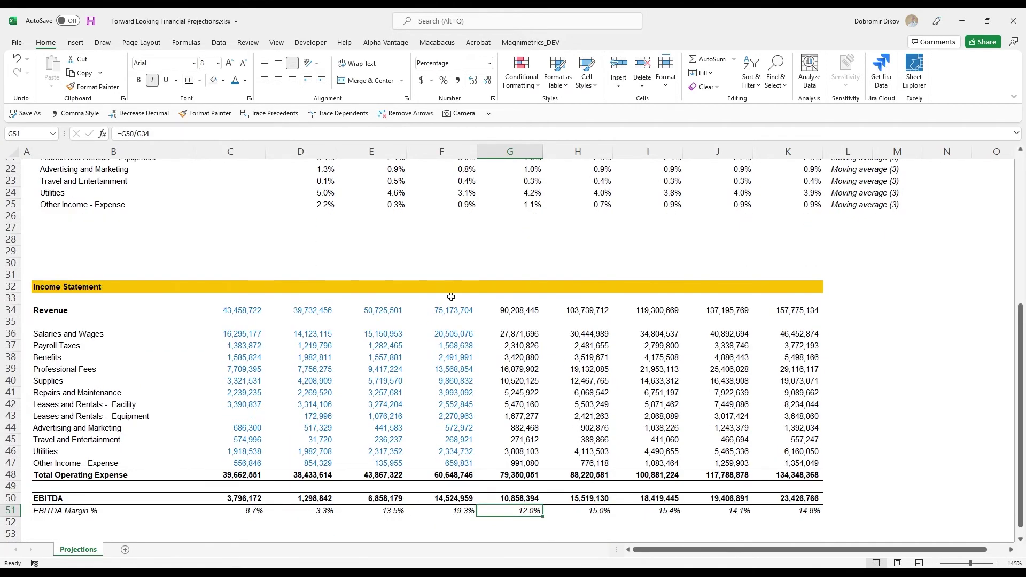
{"action": "scroll", "coordinate": [488, 471], "scroll_direction": "up", "scroll_amount": 3}
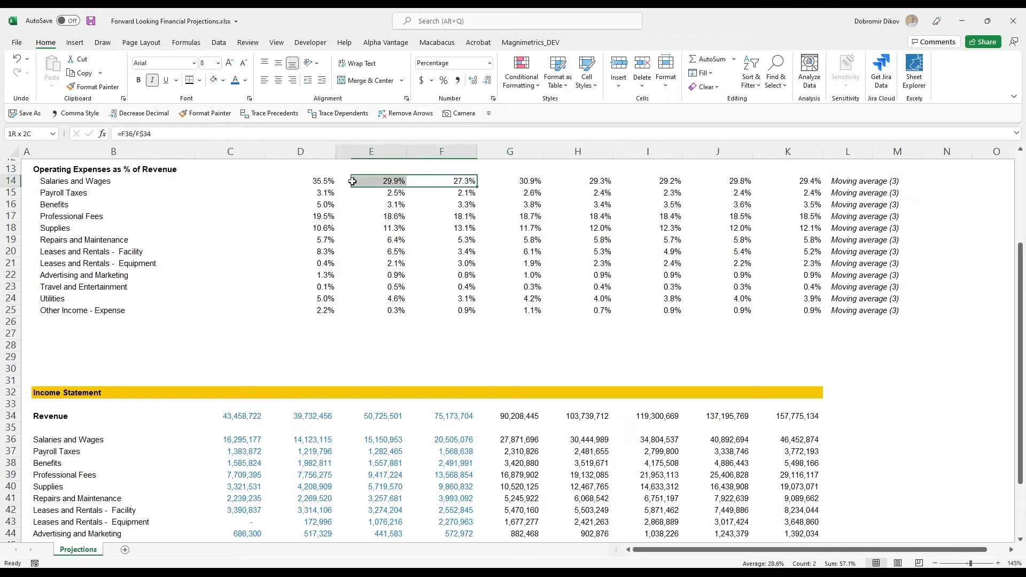
{"action": "left_click_drag", "start_coordinate": [461, 185], "coordinate": [316, 183]}
{"action": "left_click_drag", "start_coordinate": [317, 228], "coordinate": [428, 224]}
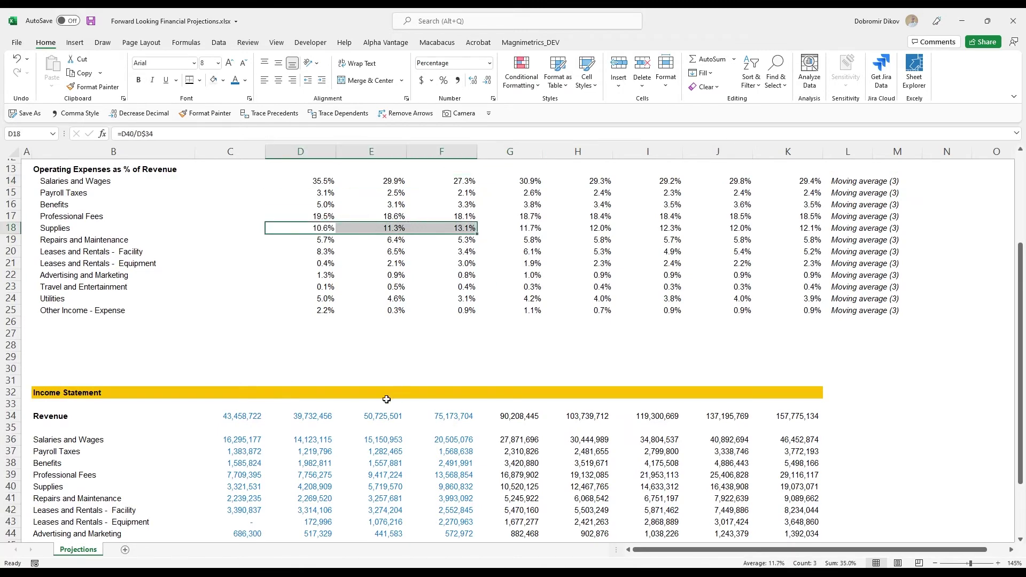
{"action": "scroll", "coordinate": [382, 404], "scroll_direction": "down", "scroll_amount": 4}
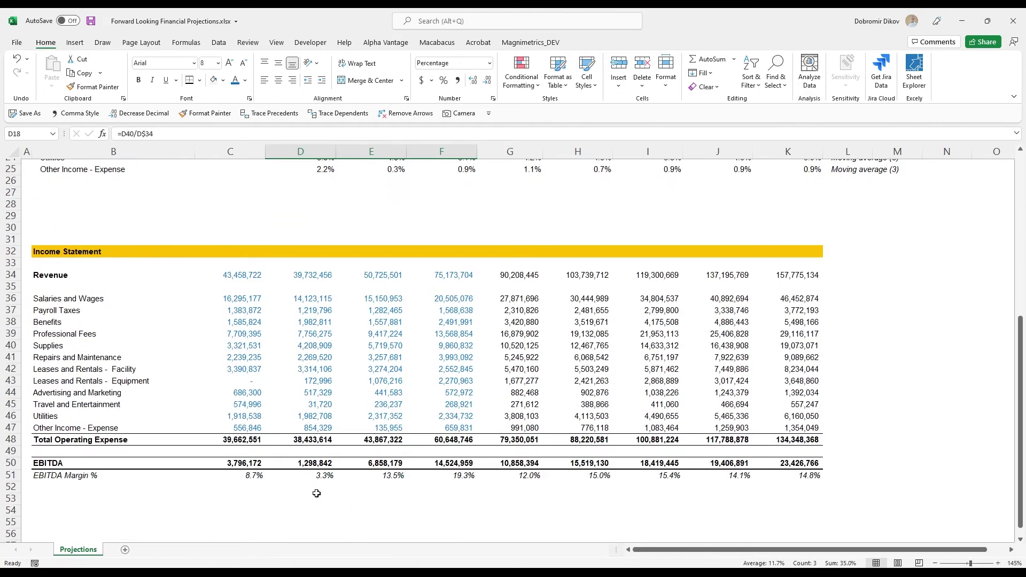
{"action": "left_click", "coordinate": [316, 475]}
{"action": "scroll", "coordinate": [316, 465], "scroll_direction": "up", "scroll_amount": 3}
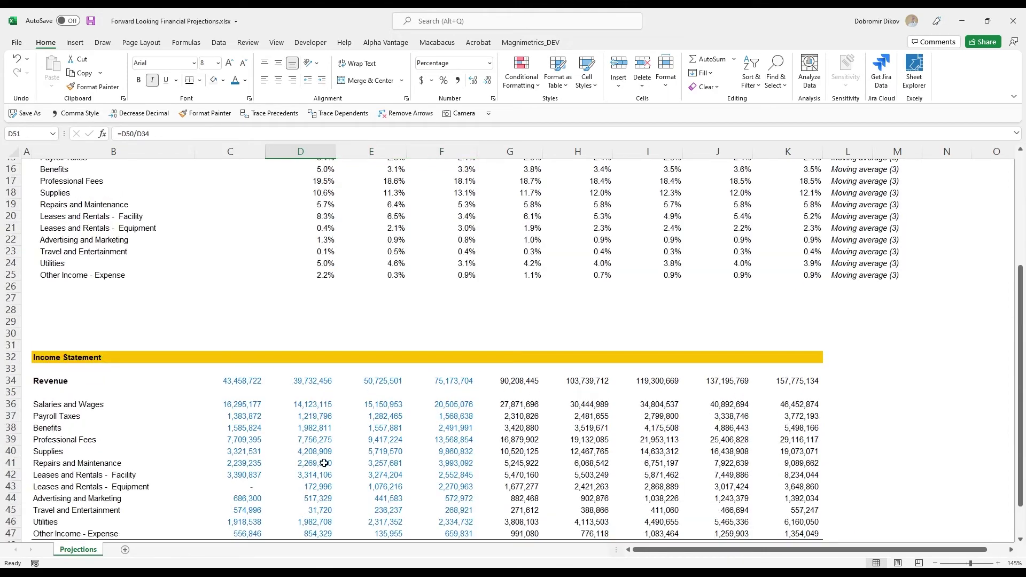
{"action": "scroll", "coordinate": [315, 360], "scroll_direction": "up", "scroll_amount": 5}
{"action": "scroll", "coordinate": [325, 401], "scroll_direction": "down", "scroll_amount": 2}
{"action": "scroll", "coordinate": [335, 505], "scroll_direction": "down", "scroll_amount": 3}
{"action": "scroll", "coordinate": [330, 525], "scroll_direction": "down", "scroll_amount": 2}
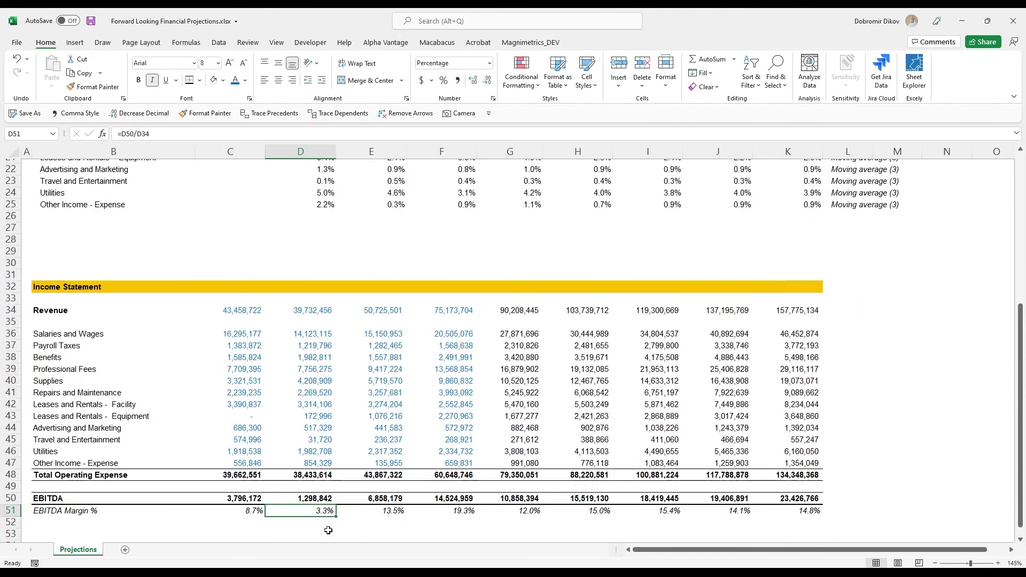
{"action": "scroll", "coordinate": [321, 489], "scroll_direction": "down", "scroll_amount": 2}
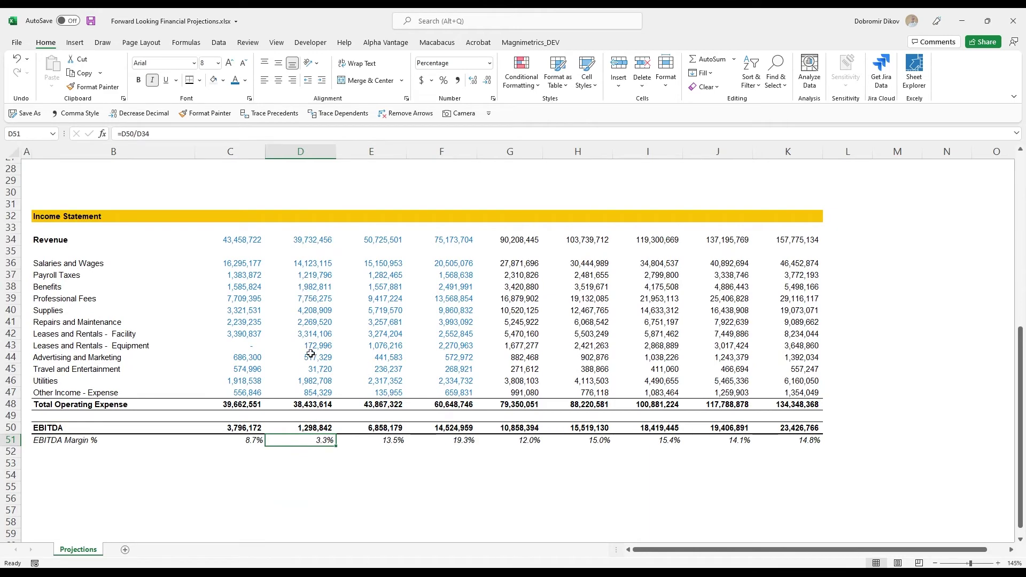
{"action": "scroll", "coordinate": [311, 365], "scroll_direction": "up", "scroll_amount": 2}
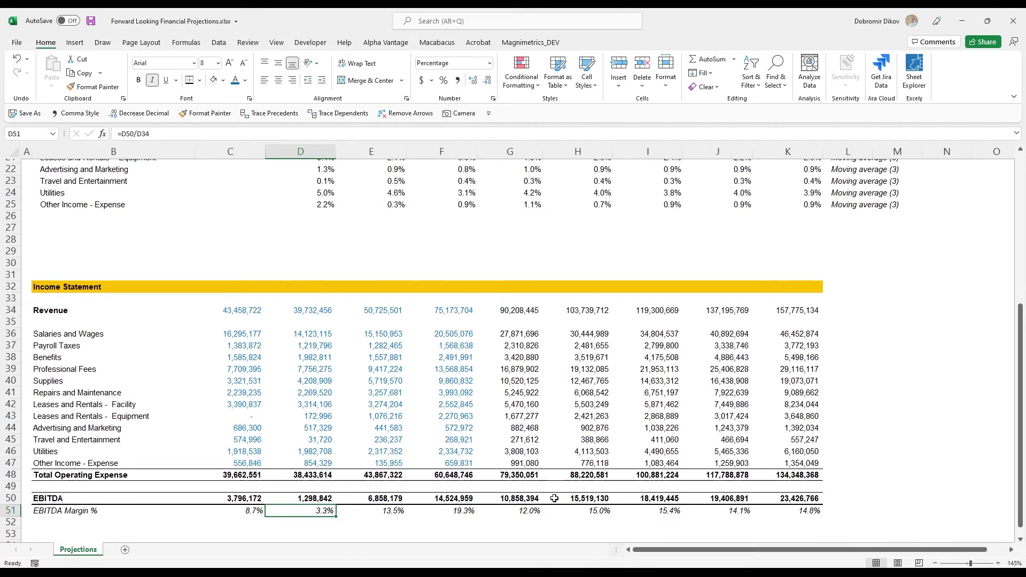
{"action": "scroll", "coordinate": [537, 465], "scroll_direction": "up", "scroll_amount": 2}
{"action": "scroll", "coordinate": [535, 465], "scroll_direction": "up", "scroll_amount": 3}
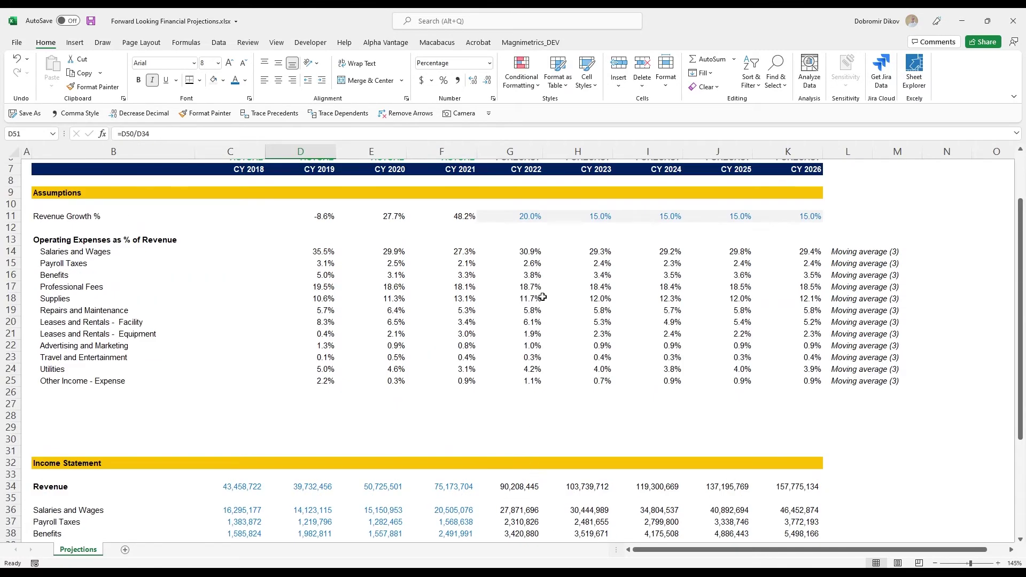
{"action": "left_click", "coordinate": [529, 251]}
Change G14 to =AVERAGE(E14:F14) and fill it across to K14.
{"action": "key", "text": "F2"}
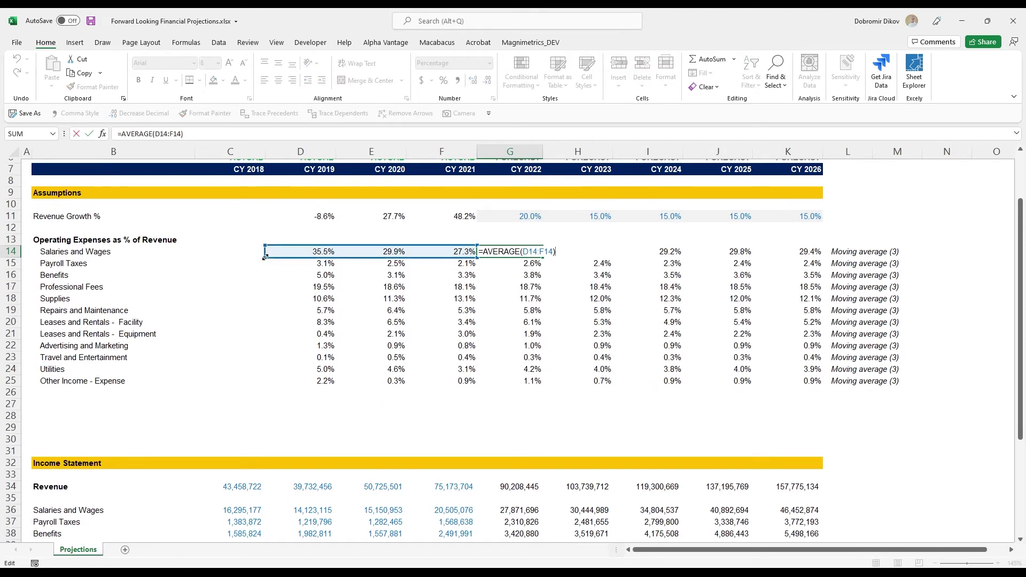
{"action": "left_click_drag", "start_coordinate": [265, 258], "coordinate": [360, 257]}
{"action": "key", "text": "ctrl+Return"}
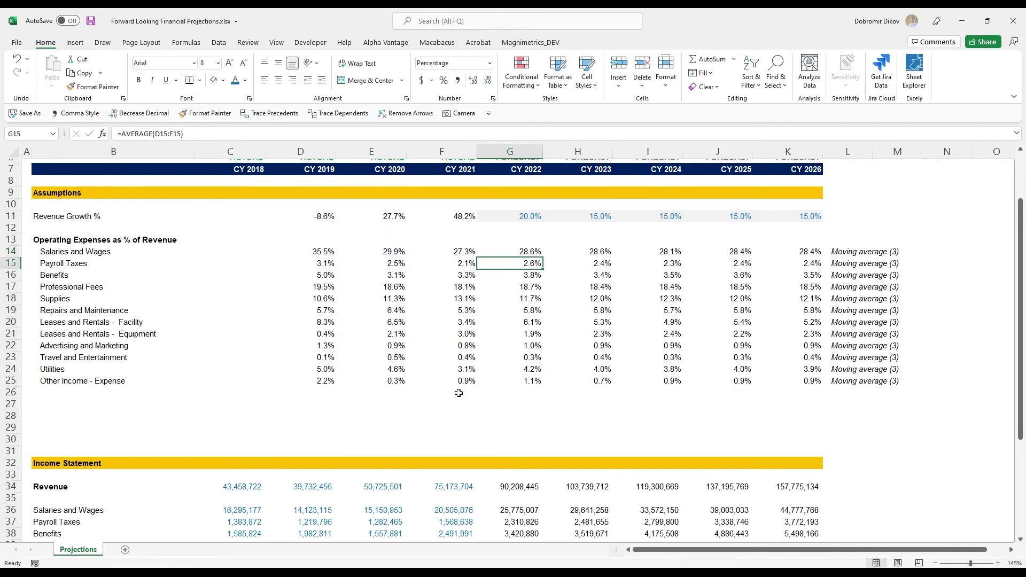
{"action": "key", "text": "shift+Right"}
{"action": "key", "text": "shift+Right"}
{"action": "key", "text": "shift+Right"}
{"action": "key", "text": "ctrl+r"}
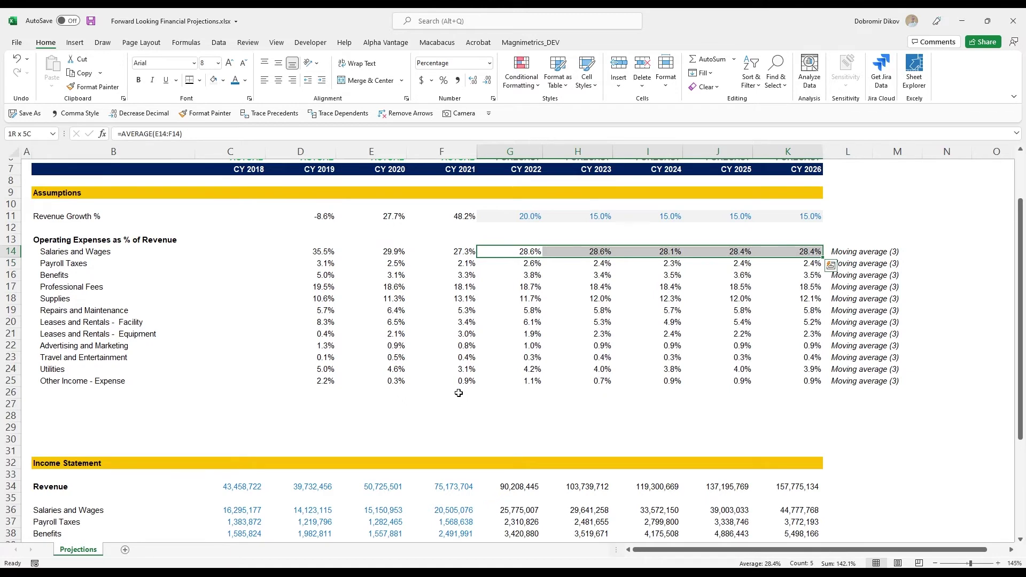
{"action": "key", "text": "ctrl+r"}
Relabel the L14 method as 'Moving average (2)'.
{"action": "key", "text": "ctrl+Right"}
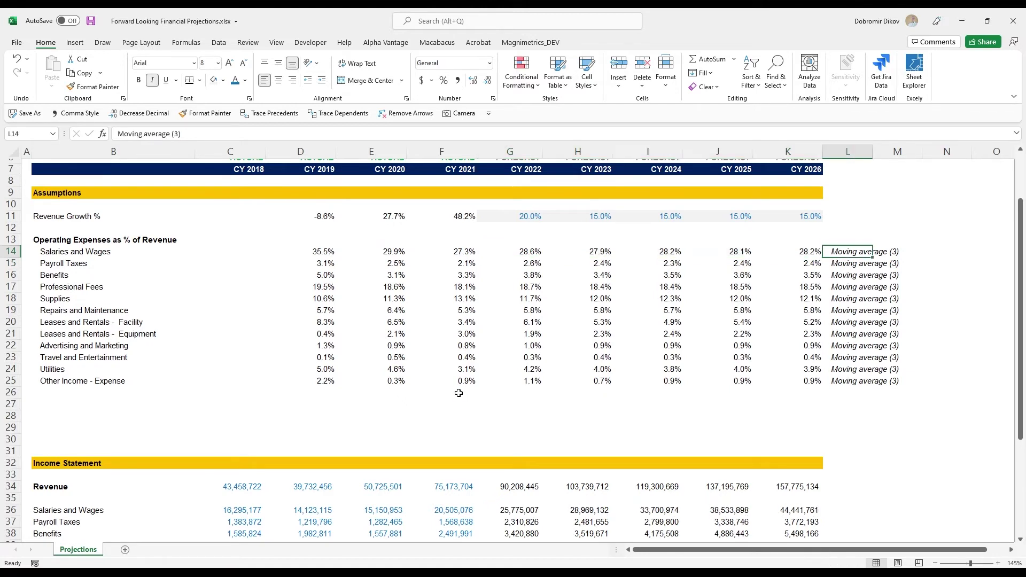
{"action": "key", "text": "F2"}
{"action": "key", "text": "BackSpace"}
{"action": "type", "text": "2"}
{"action": "key", "text": "Return"}
{"action": "key", "text": "Up"}
Copy row 14's averages and label down through row 25 (G14:L25).
{"action": "key", "text": "Left"}
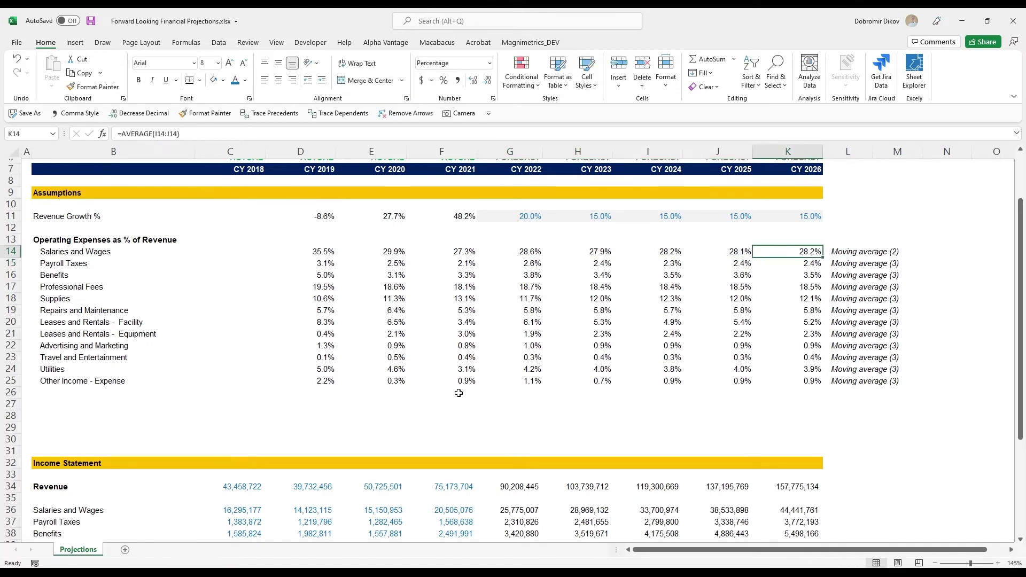
{"action": "key", "text": "Left"}
{"action": "key", "text": "Left"}
{"action": "key", "text": "Left"}
{"action": "key", "text": "shift+Right"}
{"action": "key", "text": "shift+Right"}
{"action": "key", "text": "shift+Right"}
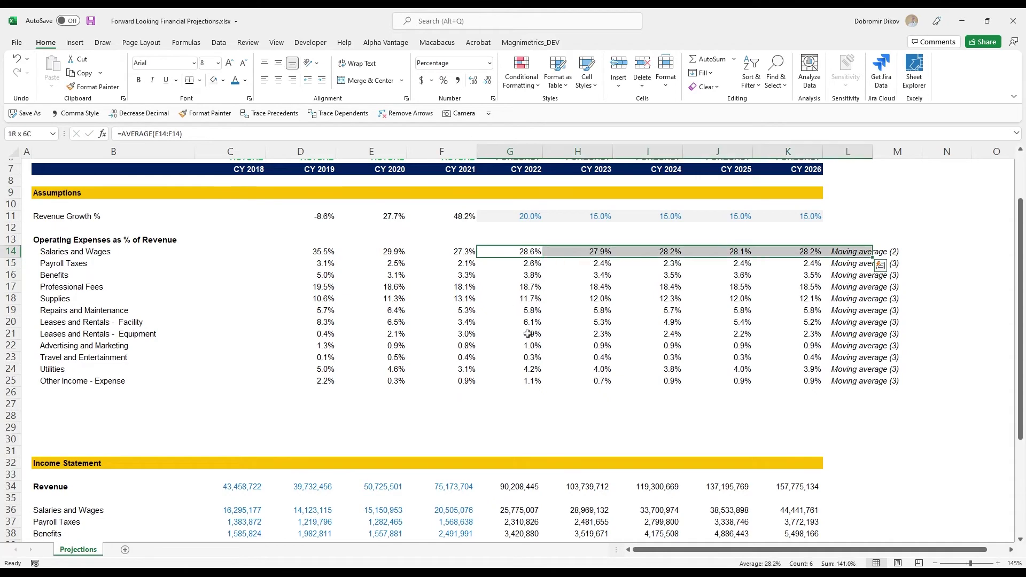
{"action": "key", "text": "ctrl+shift+Down"}
{"action": "key", "text": "ctrl+d"}
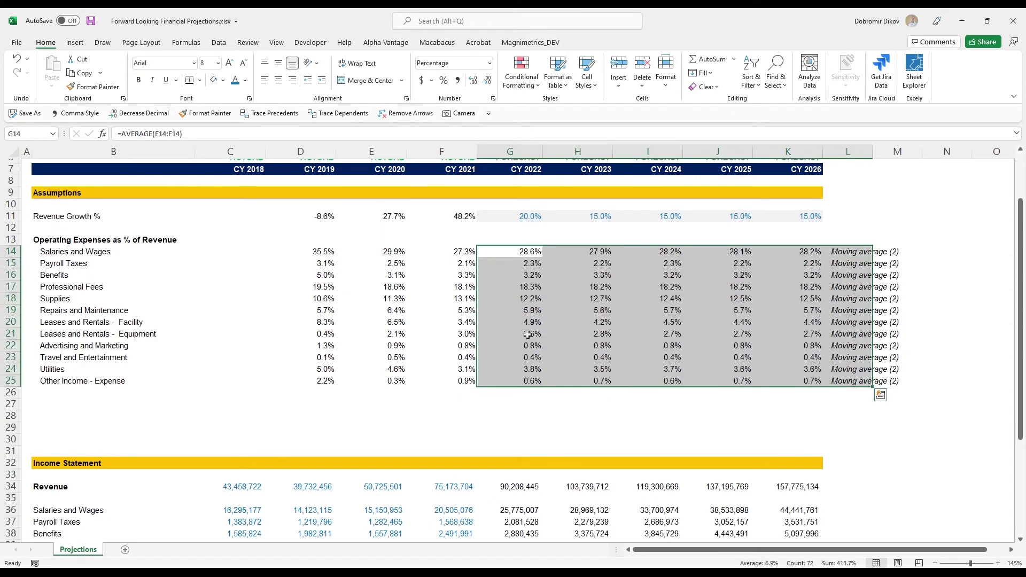
{"action": "scroll", "coordinate": [568, 380], "scroll_direction": "down", "scroll_amount": 2}
{"action": "scroll", "coordinate": [506, 409], "scroll_direction": "down", "scroll_amount": 2}
{"action": "scroll", "coordinate": [443, 447], "scroll_direction": "down", "scroll_amount": 3}
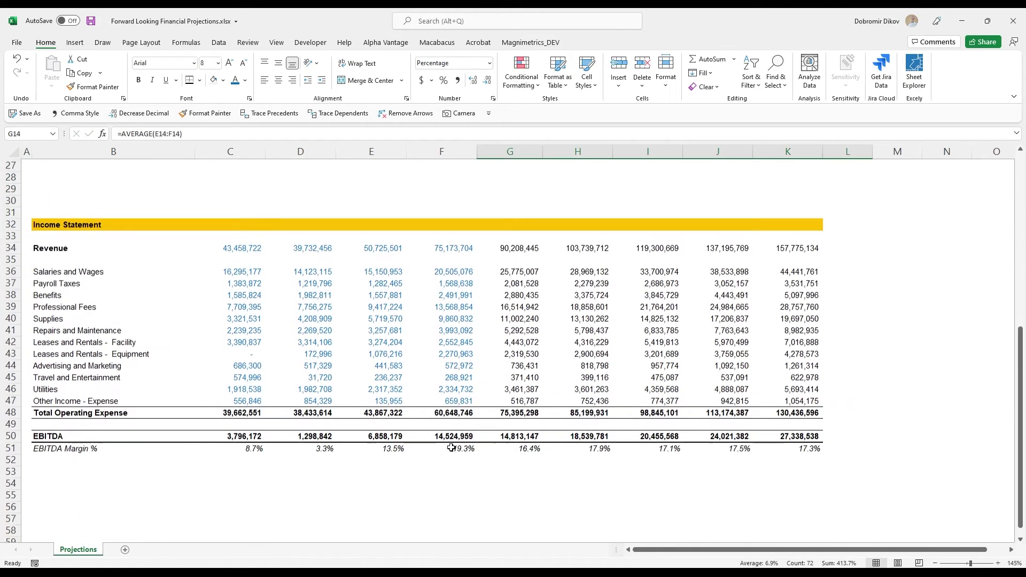
{"action": "left_click", "coordinate": [394, 441]}
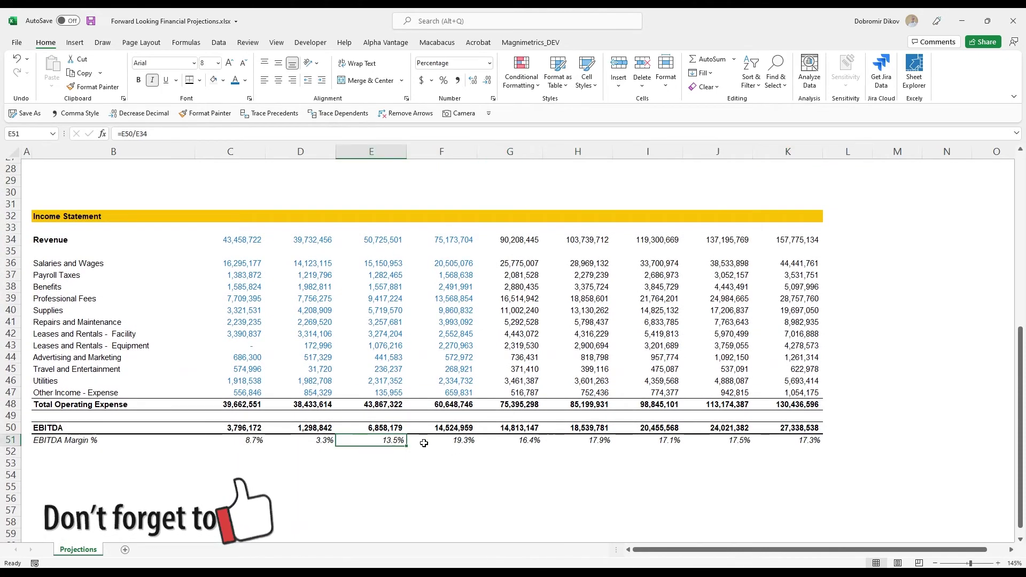
{"action": "left_click", "coordinate": [431, 442]}
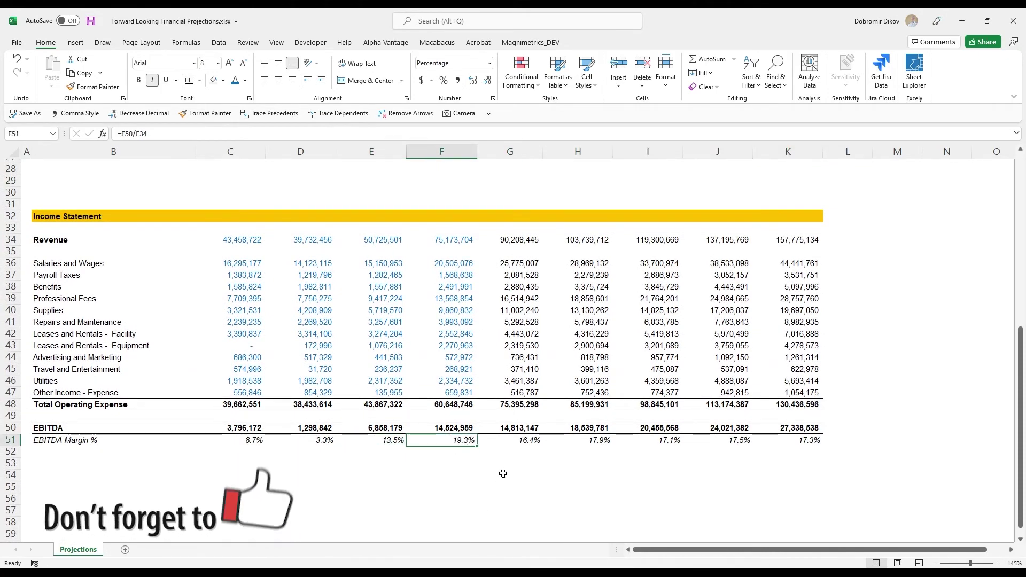
{"action": "left_click", "coordinate": [516, 441]}
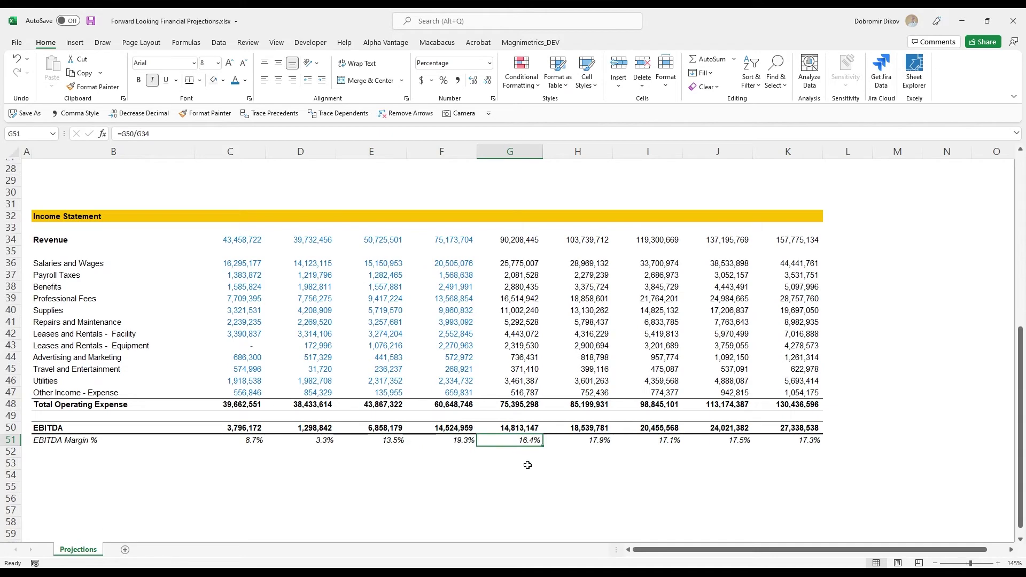
{"action": "left_click", "coordinate": [397, 441]}
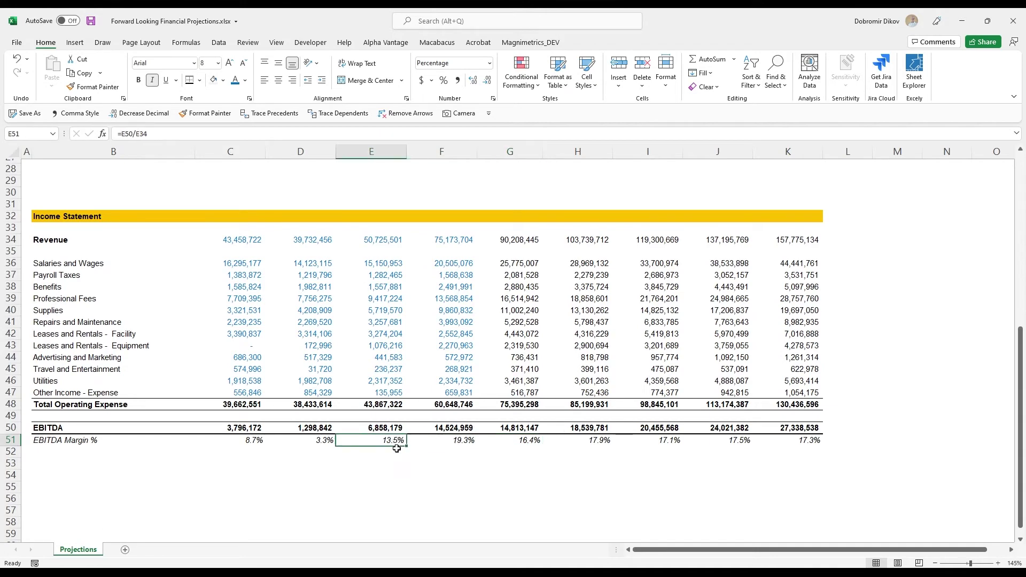
{"action": "left_click", "coordinate": [457, 442]}
{"action": "scroll", "coordinate": [454, 443], "scroll_direction": "up", "scroll_amount": 5}
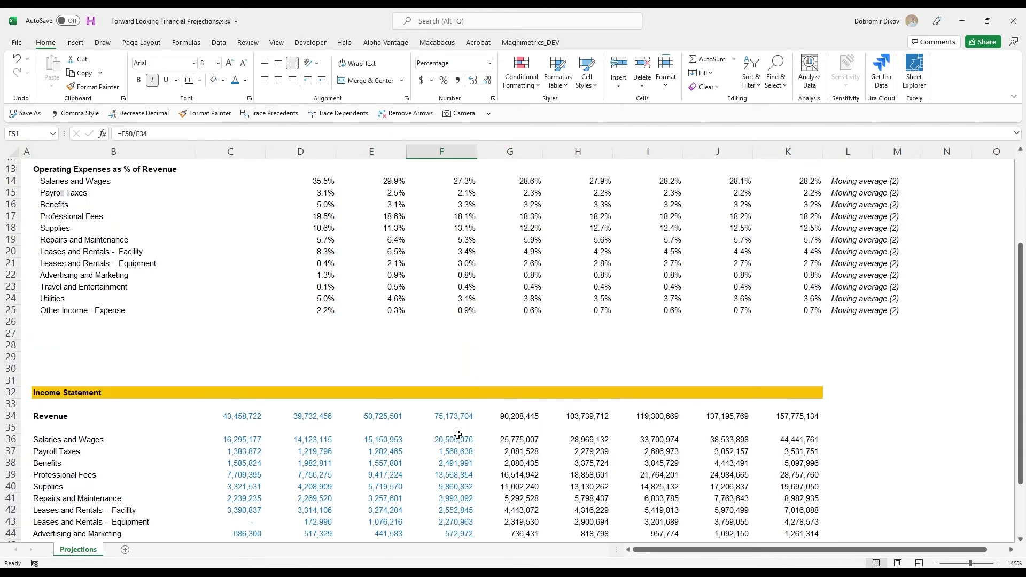
{"action": "scroll", "coordinate": [449, 457], "scroll_direction": "up", "scroll_amount": 4}
{"action": "scroll", "coordinate": [449, 465], "scroll_direction": "down", "scroll_amount": 1}
{"action": "scroll", "coordinate": [449, 467], "scroll_direction": "down", "scroll_amount": 7}
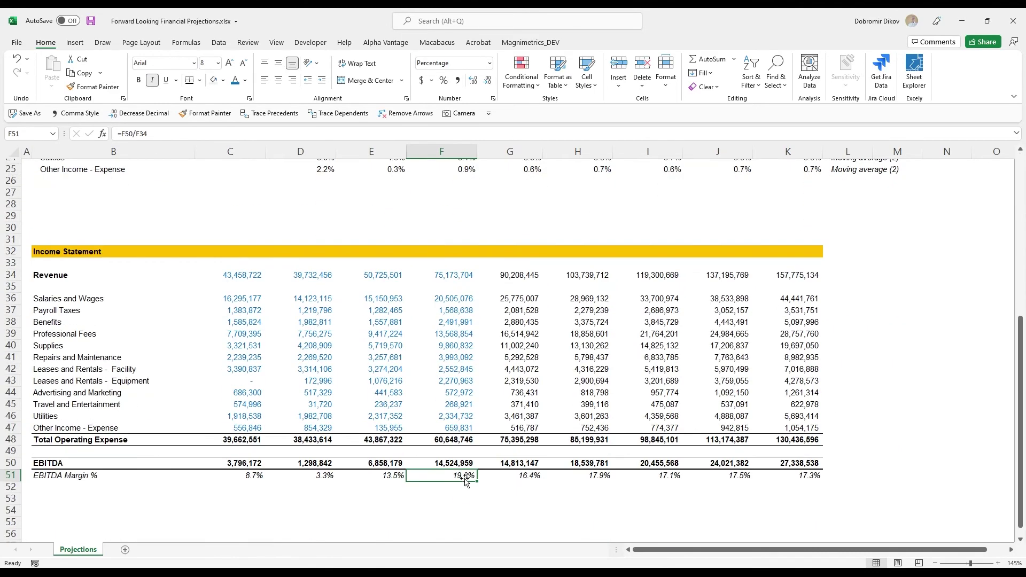
{"action": "scroll", "coordinate": [454, 493], "scroll_direction": "down", "scroll_amount": 2}
{"action": "left_click_drag", "start_coordinate": [522, 405], "coordinate": [790, 405]}
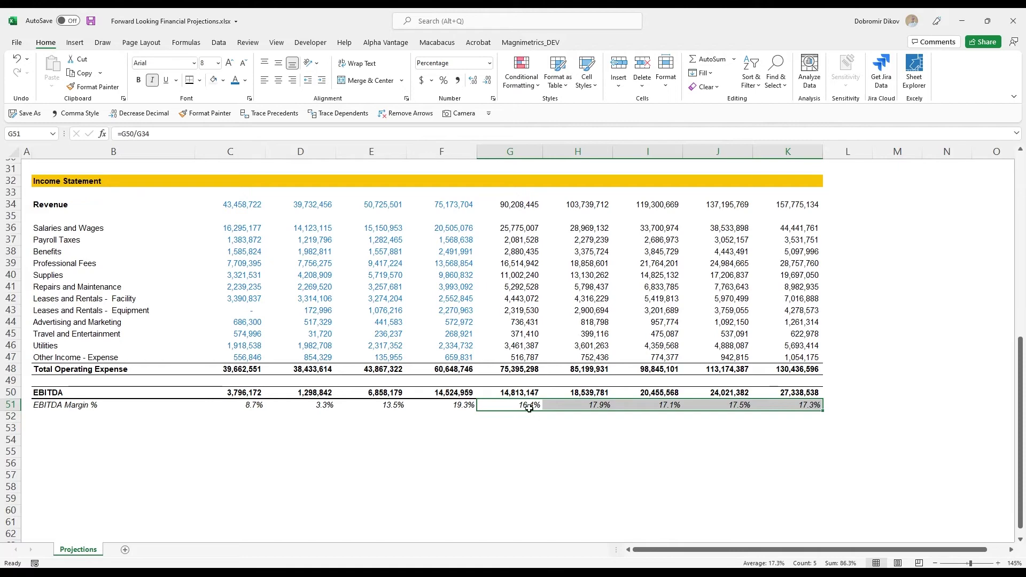
{"action": "scroll", "coordinate": [531, 402], "scroll_direction": "up", "scroll_amount": 2}
{"action": "scroll", "coordinate": [545, 417], "scroll_direction": "up", "scroll_amount": 1}
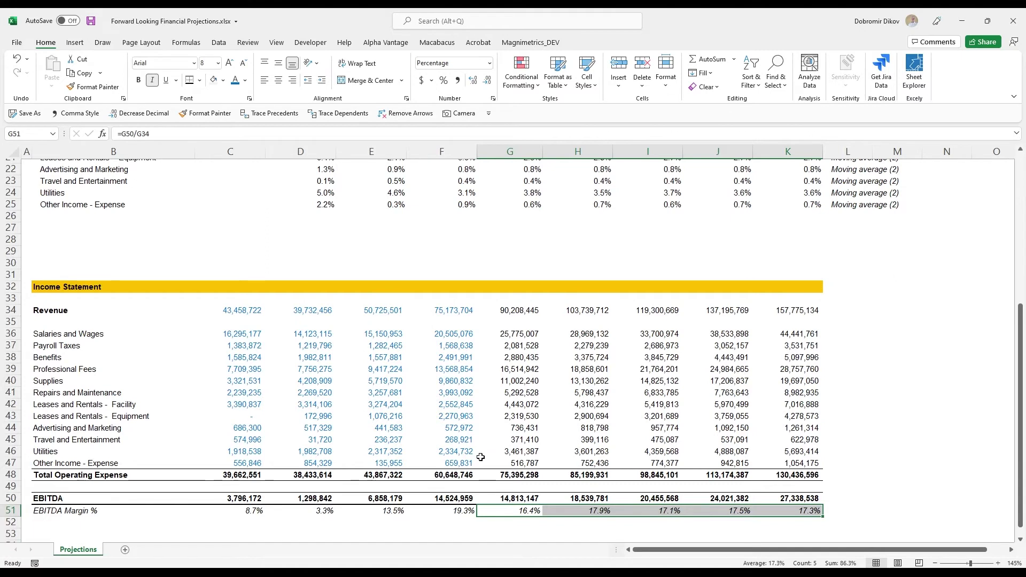
{"action": "left_click", "coordinate": [523, 451]}
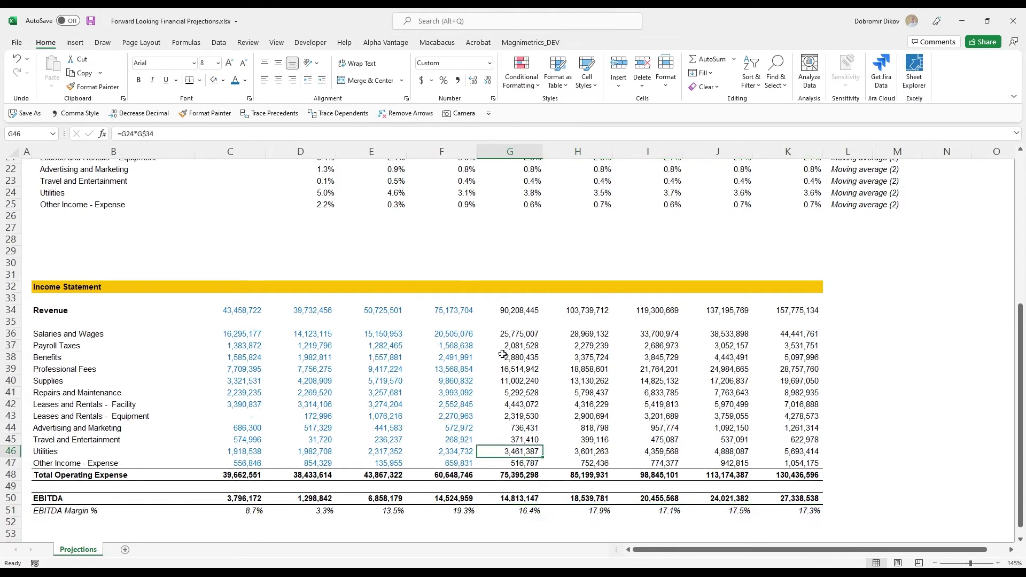
{"action": "left_click", "coordinate": [525, 405]}
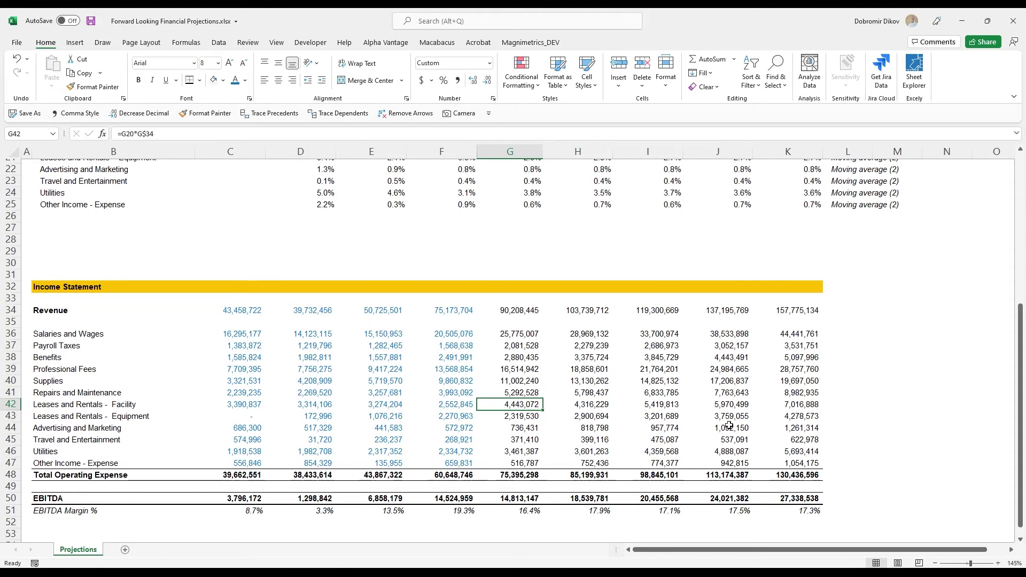
Enter a blue fixed 3,000,000 facility lease in G42 and fill it to K42.
{"action": "left_click", "coordinate": [785, 405], "text": "shift"}
{"action": "left_click", "coordinate": [235, 81]}
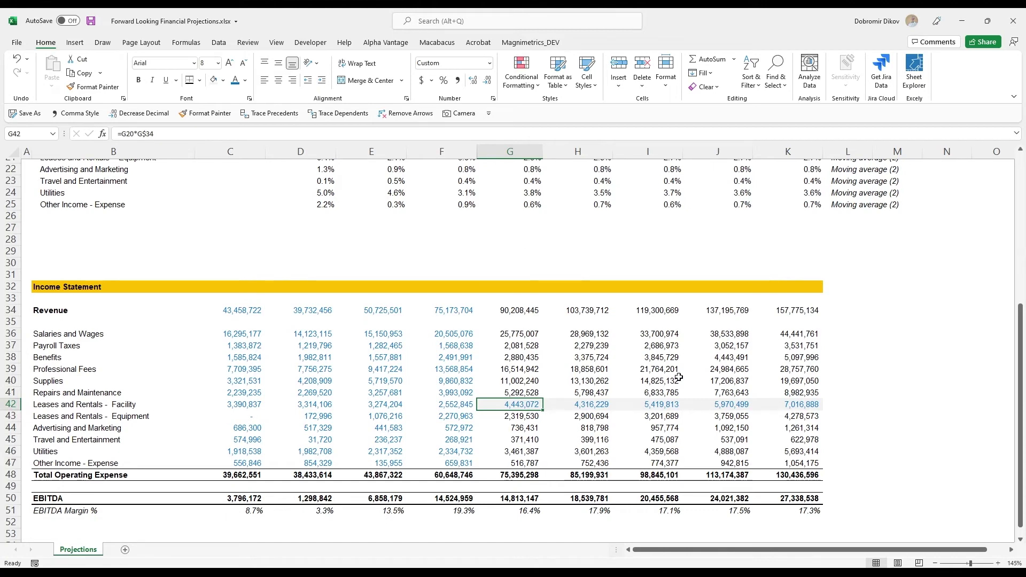
{"action": "type", "text": "3000000"}
{"action": "key", "text": "ctrl+Return"}
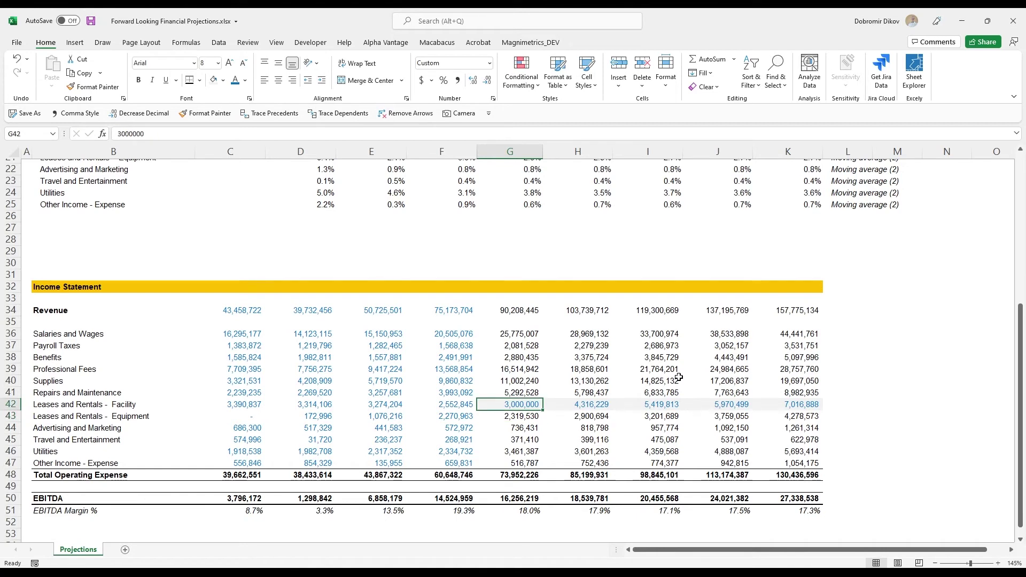
{"action": "key", "text": "ctrl+shift+Right"}
{"action": "key", "text": "ctrl+r"}
Copy the G41 repairs formula and check the formulas in rows 41–42.
{"action": "key", "text": "ctrl+shift+Left"}
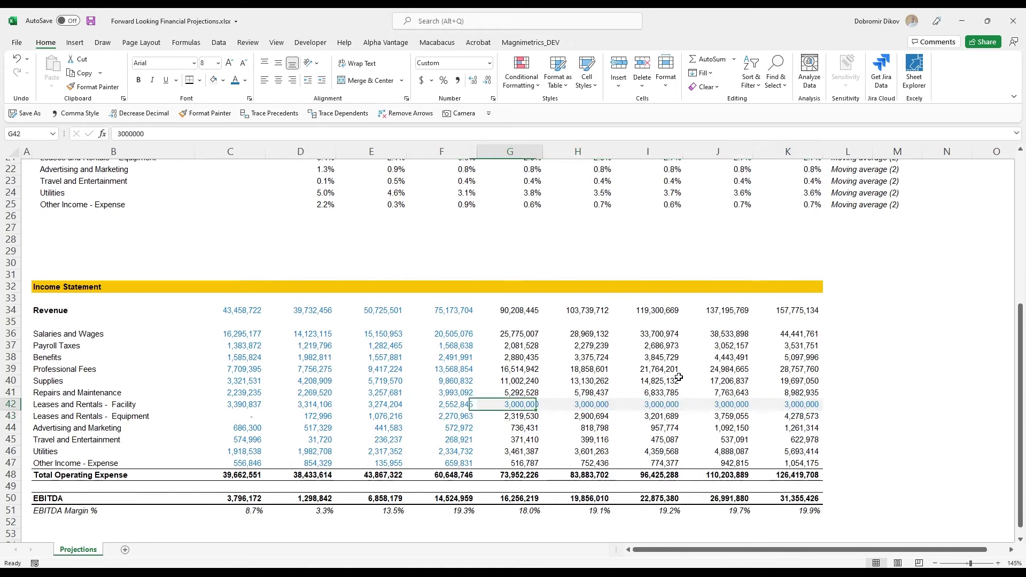
{"action": "key", "text": "Up"}
{"action": "key", "text": "ctrl+c"}
{"action": "key", "text": "Right"}
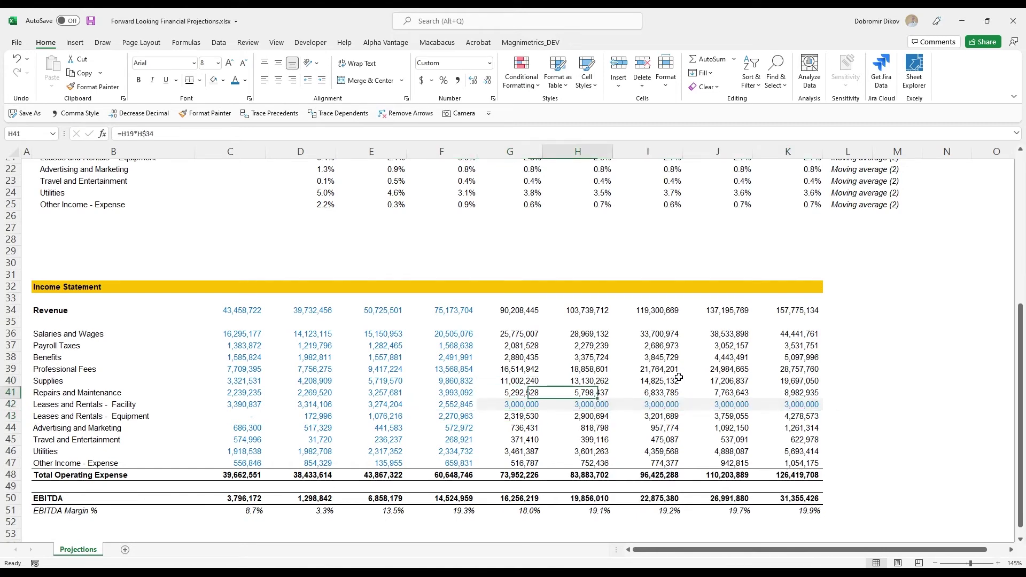
{"action": "key", "text": "Right"}
{"action": "key", "text": "Right"}
{"action": "key", "text": "Left"}
{"action": "key", "text": "Left"}
{"action": "key", "text": "Left"}
{"action": "key", "text": "Left"}
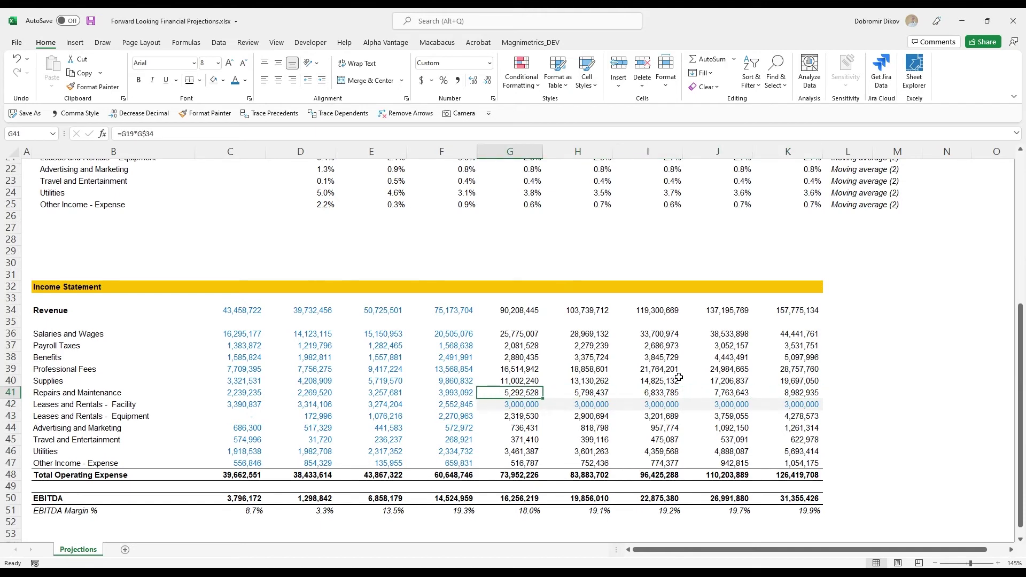
{"action": "key", "text": "Down"}
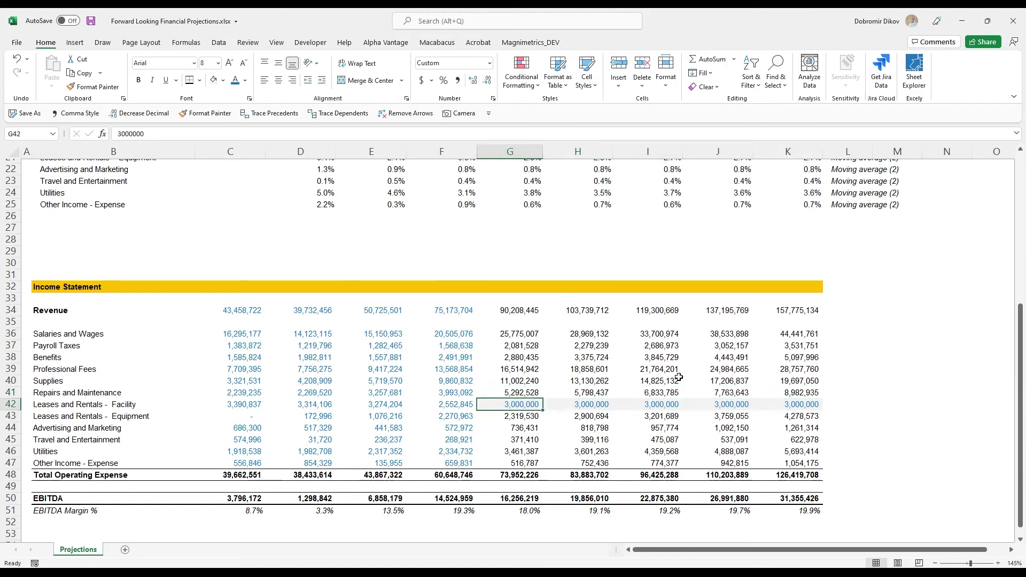
{"action": "key", "text": "Right"}
{"action": "key", "text": "Right"}
{"action": "key", "text": "Right"}
{"action": "key", "text": "Right"}
{"action": "key", "text": "Left"}
{"action": "key", "text": "Left"}
{"action": "key", "text": "Left"}
{"action": "key", "text": "Left"}
{"action": "key", "text": "Up"}
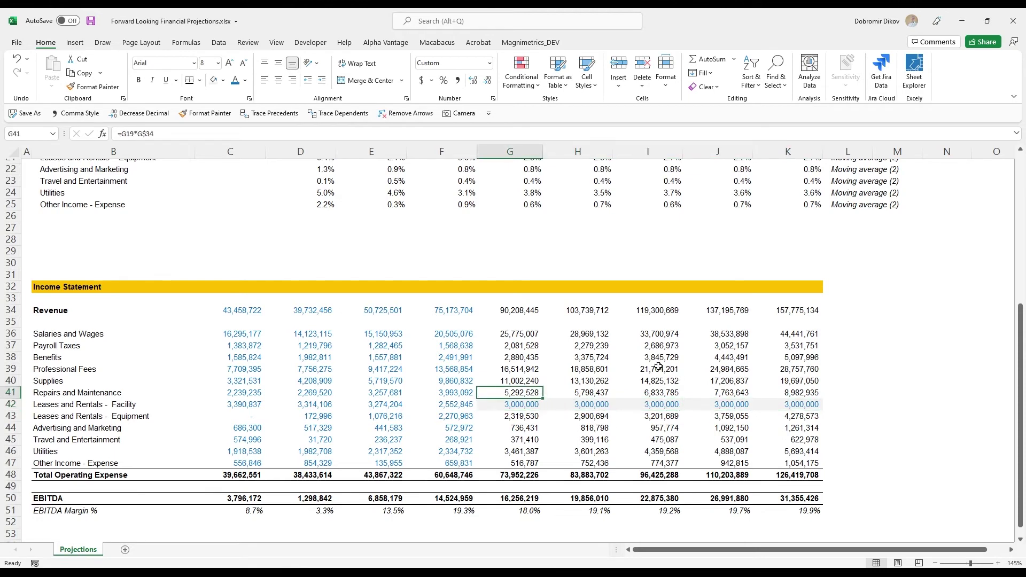
Colour the Utilities forecasts G46:K46 blue as hard-coded inputs.
{"action": "left_click", "coordinate": [505, 416]}
{"action": "left_click_drag", "start_coordinate": [589, 416], "coordinate": [785, 416]}
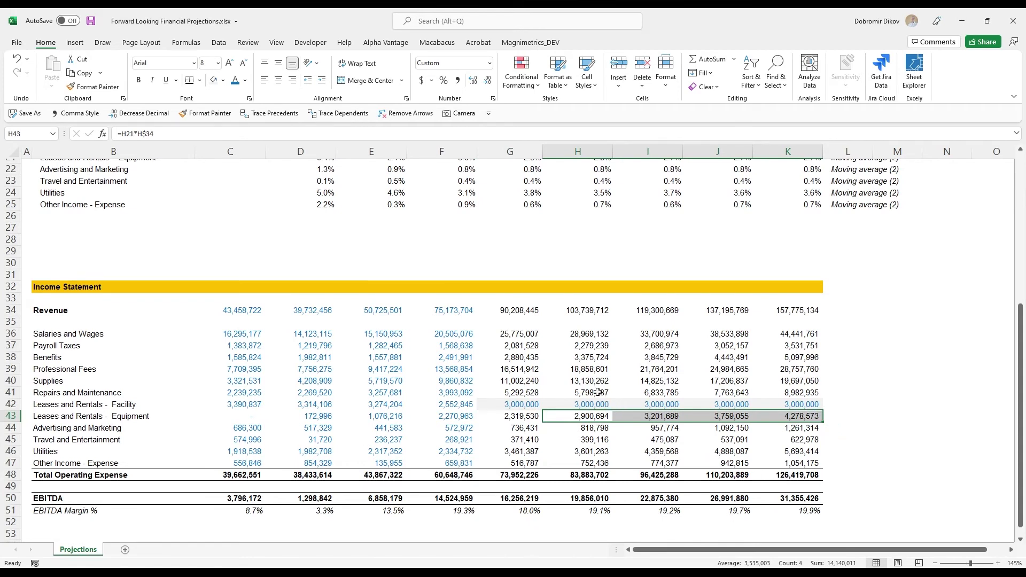
{"action": "left_click_drag", "start_coordinate": [513, 404], "coordinate": [786, 404]}
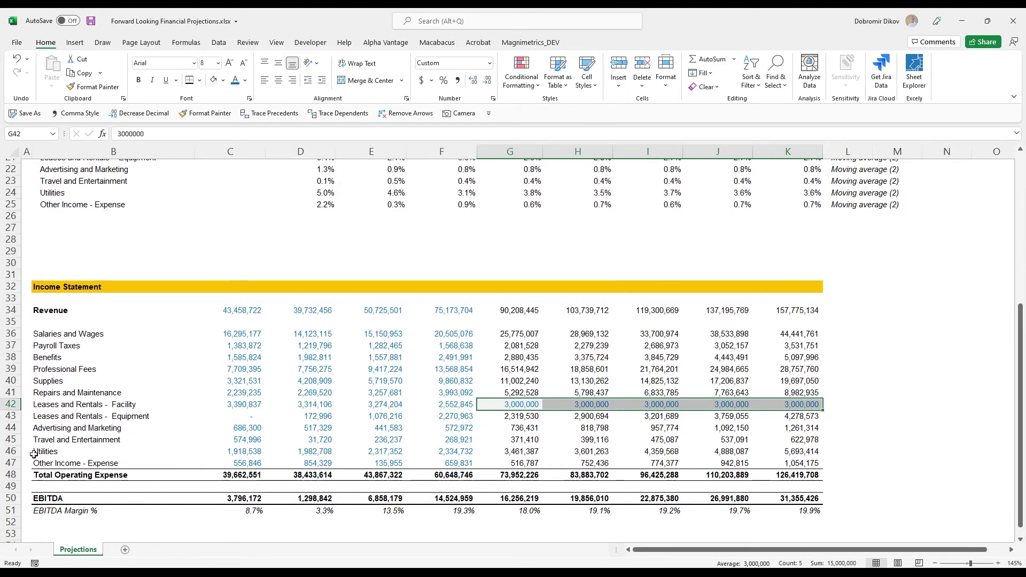
{"action": "left_click", "coordinate": [535, 454]}
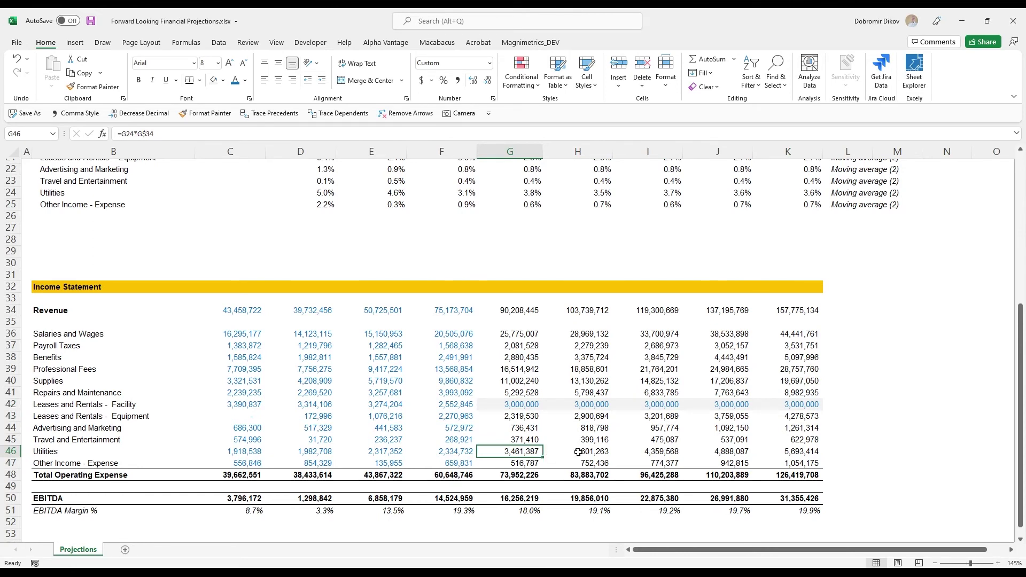
{"action": "key", "text": "ctrl+shift+Right"}
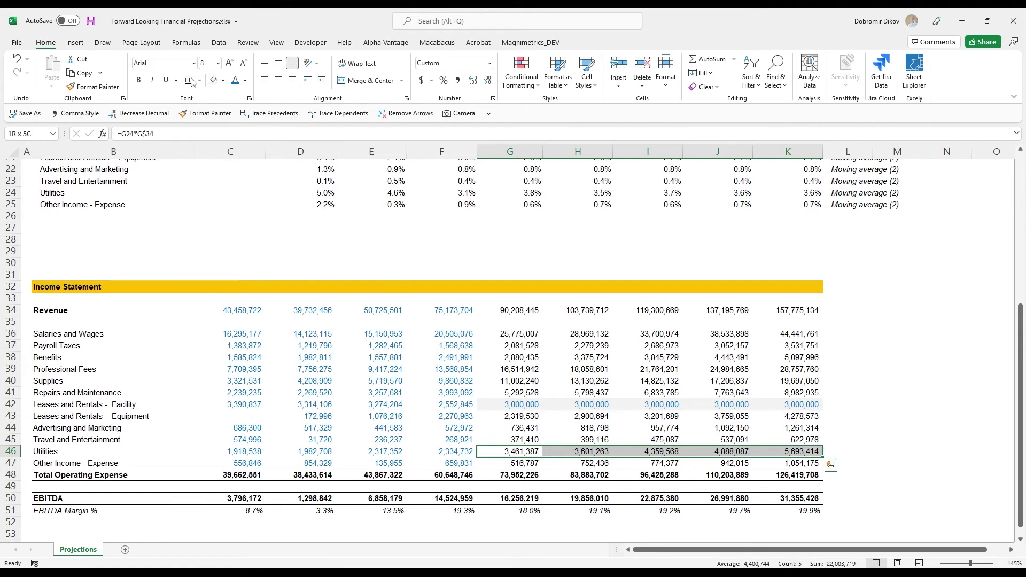
{"action": "left_click", "coordinate": [235, 81]}
{"action": "left_click", "coordinate": [521, 455]}
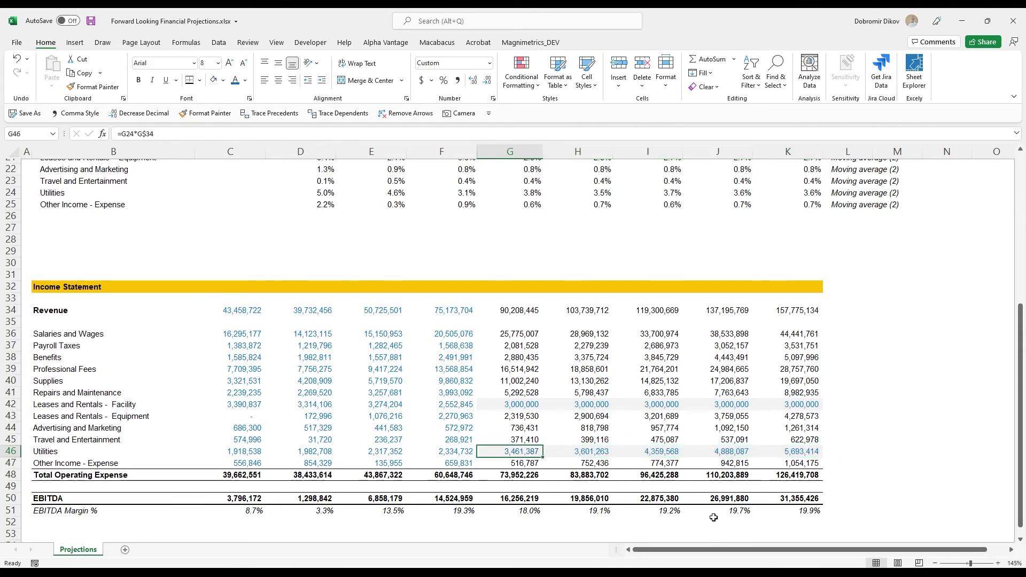
Copy the 3,000,000 lease values from G42:K42 into Utilities G46:K46.
{"action": "key", "text": "Up"}
{"action": "key", "text": "Up"}
{"action": "key", "text": "Up"}
{"action": "key", "text": "Up"}
{"action": "key", "text": "shift+Right"}
{"action": "key", "text": "shift+Right"}
{"action": "key", "text": "shift+Right"}
{"action": "key", "text": "ctrl+c"}
{"action": "key", "text": "Down"}
{"action": "key", "text": "Down"}
{"action": "key", "text": "Down"}
{"action": "key", "text": "Down"}
{"action": "key", "text": "shift+Right"}
{"action": "key", "text": "shift+Right"}
{"action": "key", "text": "shift+Right"}
{"action": "key", "text": "ctrl+v"}
{"action": "left_click", "coordinate": [522, 523]}
{"action": "scroll", "coordinate": [546, 482], "scroll_direction": "down", "scroll_amount": 1}
{"action": "left_click_drag", "start_coordinate": [526, 479], "coordinate": [802, 478]}
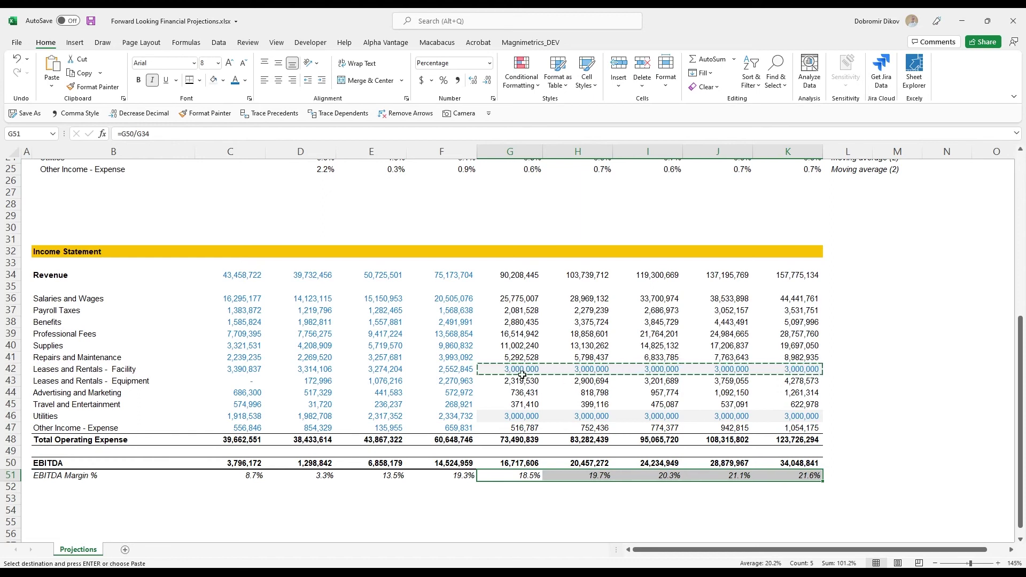
{"action": "left_click_drag", "start_coordinate": [519, 481], "coordinate": [513, 489]}
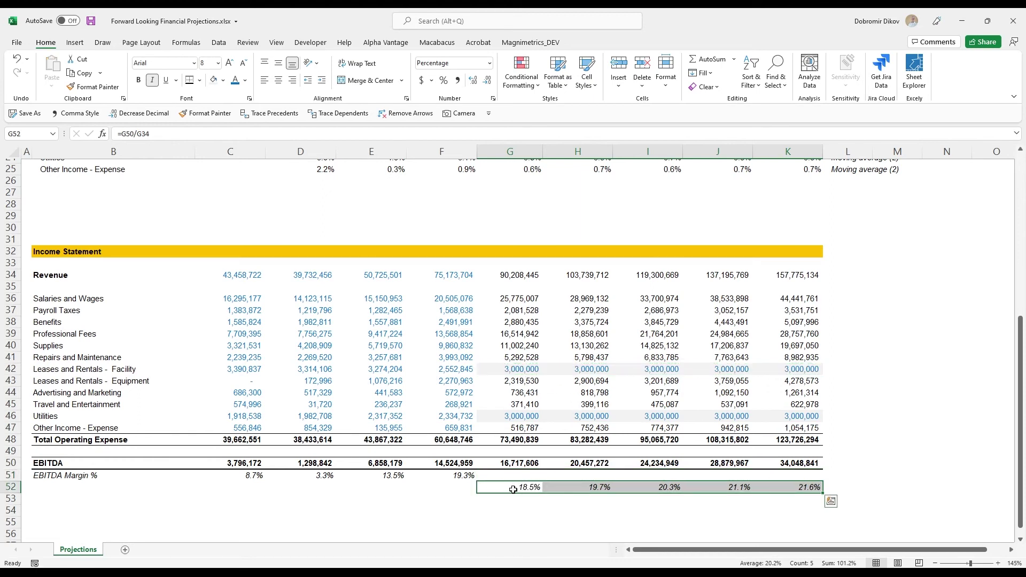
{"action": "key", "text": "ctrl+z"}
{"action": "left_click", "coordinate": [555, 498]}
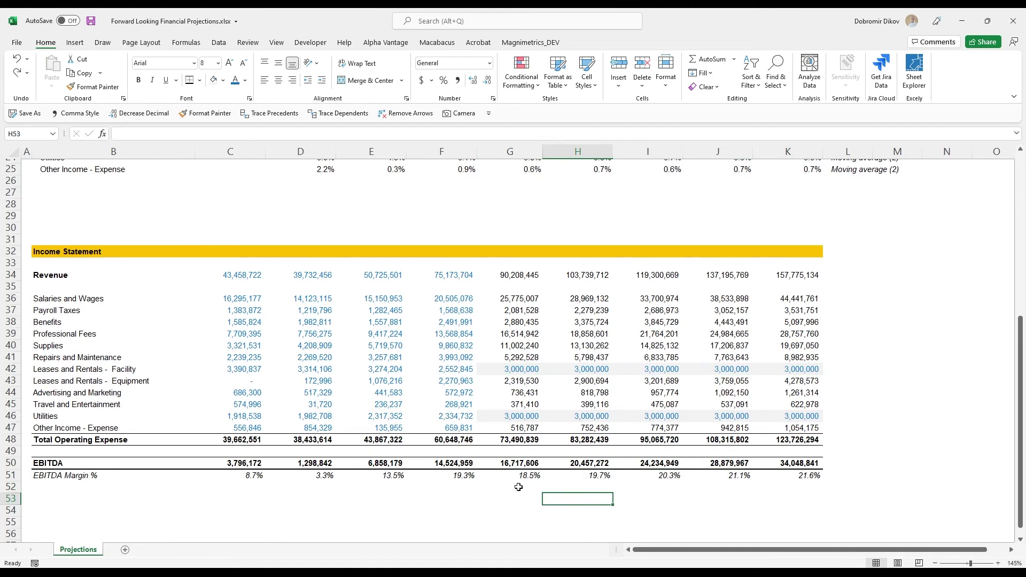
{"action": "scroll", "coordinate": [557, 484], "scroll_direction": "up", "scroll_amount": 2}
{"action": "scroll", "coordinate": [565, 481], "scroll_direction": "up", "scroll_amount": 1}
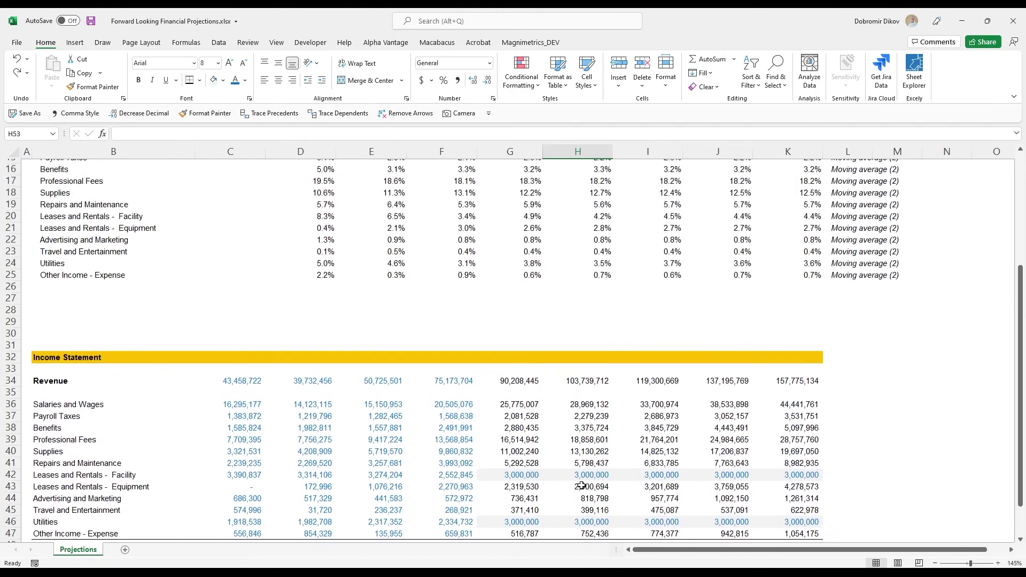
{"action": "scroll", "coordinate": [582, 487], "scroll_direction": "up", "scroll_amount": 3}
{"action": "scroll", "coordinate": [553, 473], "scroll_direction": "down", "scroll_amount": 1}
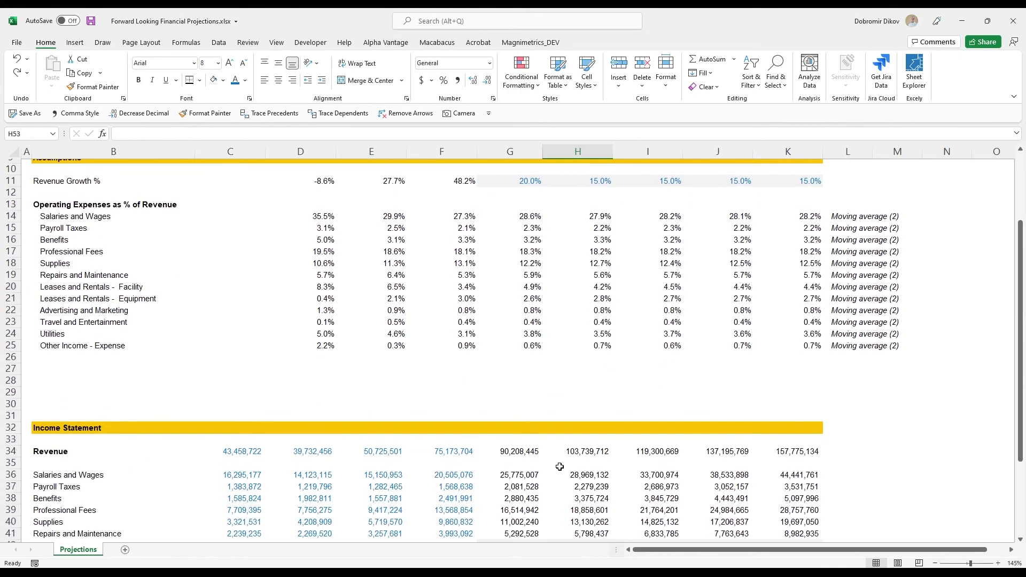
{"action": "scroll", "coordinate": [512, 426], "scroll_direction": "down", "scroll_amount": 2}
{"action": "scroll", "coordinate": [517, 441], "scroll_direction": "down", "scroll_amount": 2}
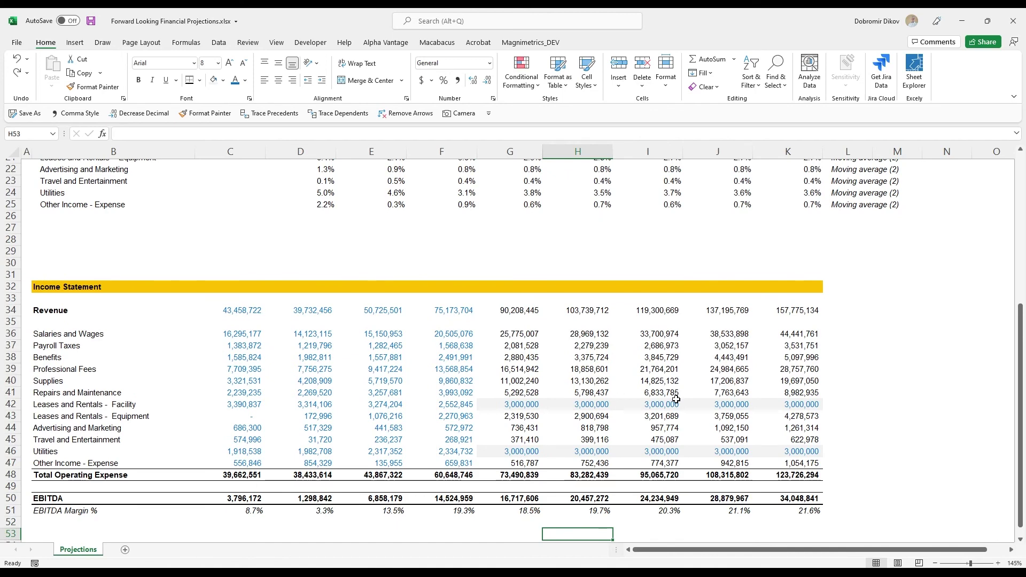
{"action": "scroll", "coordinate": [674, 409], "scroll_direction": "up", "scroll_amount": 4}
{"action": "scroll", "coordinate": [626, 445], "scroll_direction": "up", "scroll_amount": 2}
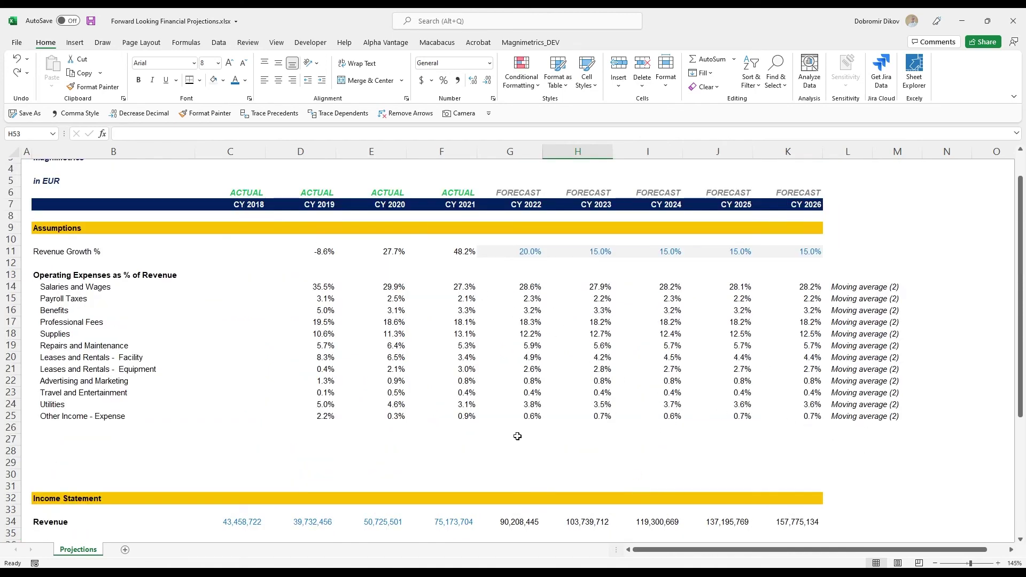
Delete blank rows 27–31 so the income statement starts at row 27.
{"action": "left_click_drag", "start_coordinate": [14, 440], "coordinate": [12, 485]}
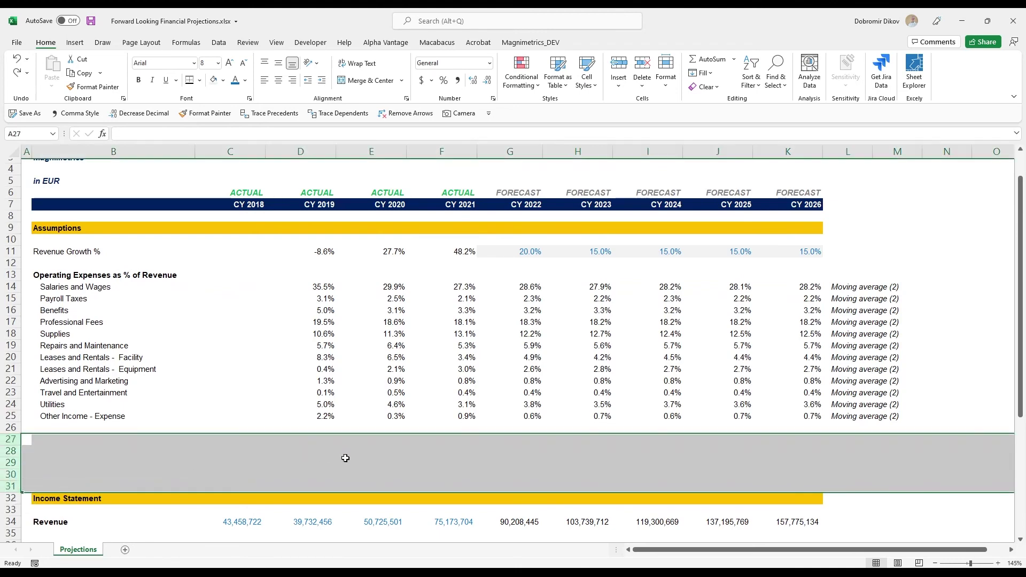
{"action": "key", "text": "Right"}
{"action": "key", "text": "Right"}
{"action": "key", "text": "Right"}
{"action": "key", "text": "Right"}
{"action": "key", "text": "Right"}
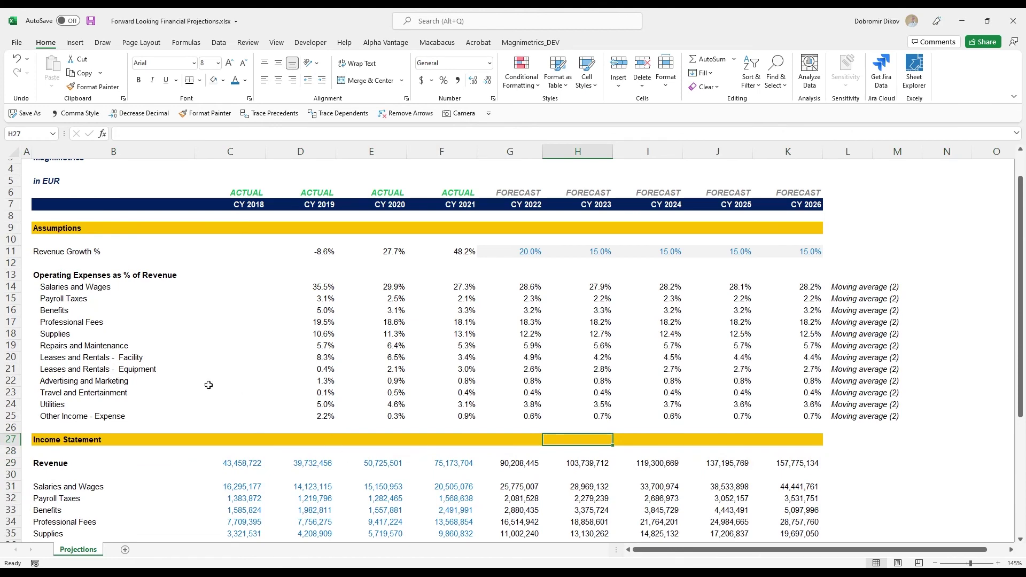
{"action": "scroll", "coordinate": [697, 392], "scroll_direction": "down", "scroll_amount": 3}
{"action": "scroll", "coordinate": [627, 430], "scroll_direction": "down", "scroll_amount": 2}
{"action": "scroll", "coordinate": [562, 387], "scroll_direction": "up", "scroll_amount": 4}
{"action": "scroll", "coordinate": [529, 403], "scroll_direction": "up", "scroll_amount": 2}
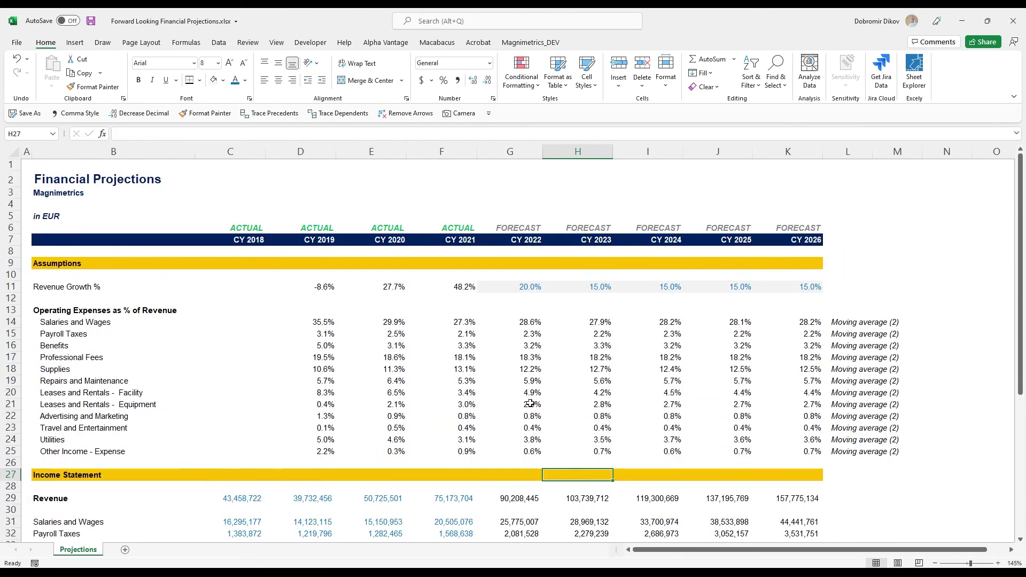
{"action": "scroll", "coordinate": [523, 409], "scroll_direction": "down", "scroll_amount": 3}
{"action": "scroll", "coordinate": [518, 414], "scroll_direction": "up", "scroll_amount": 3}
{"action": "scroll", "coordinate": [596, 393], "scroll_direction": "down", "scroll_amount": 3}
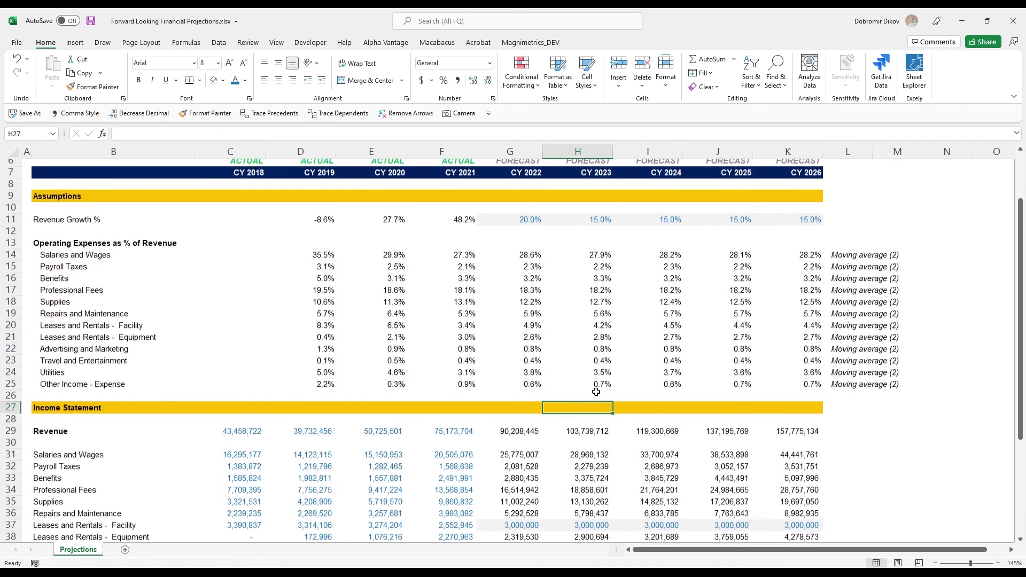
{"action": "scroll", "coordinate": [597, 393], "scroll_direction": "down", "scroll_amount": 2}
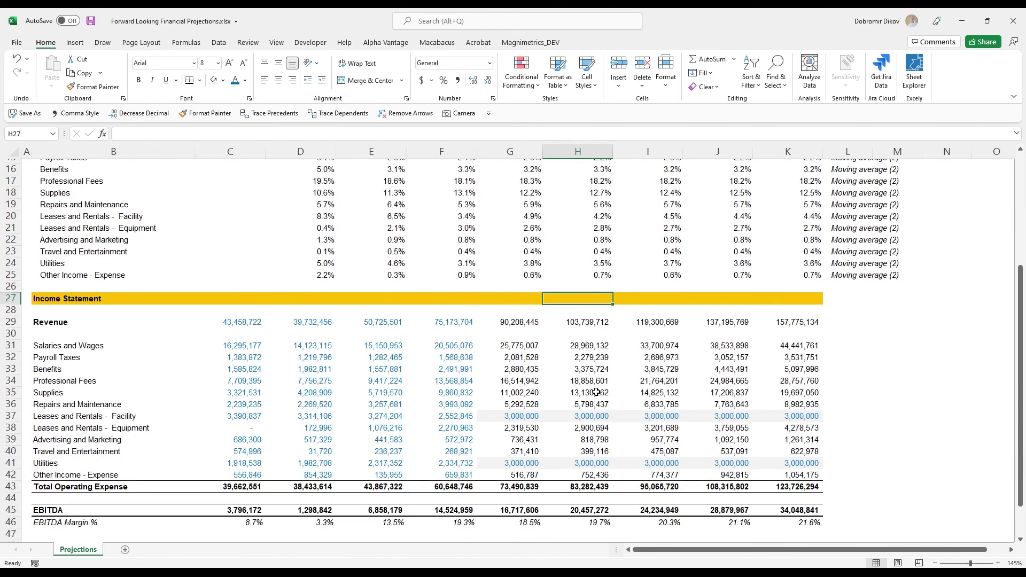
{"action": "scroll", "coordinate": [591, 390], "scroll_direction": "down", "scroll_amount": 1}
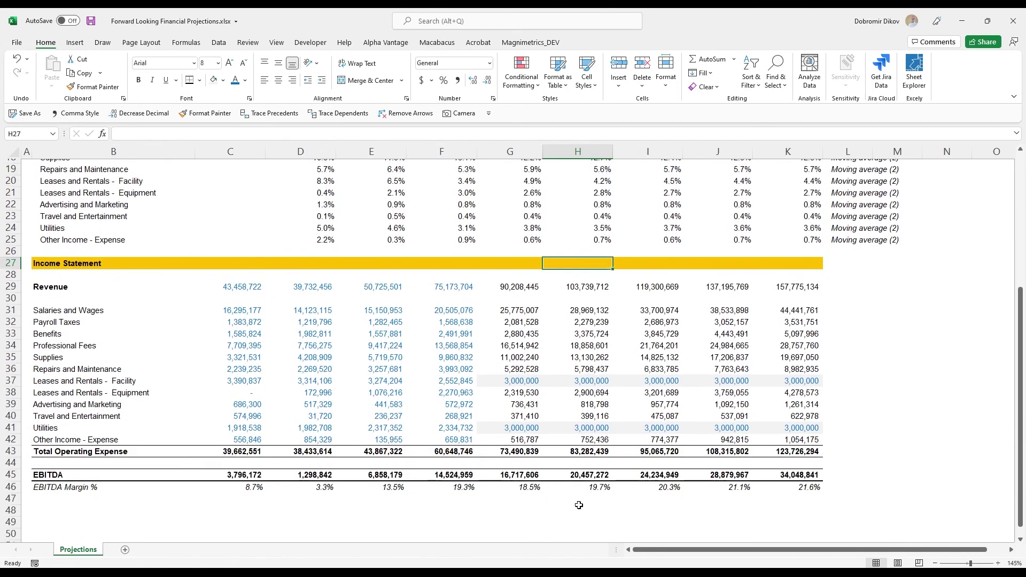
{"action": "scroll", "coordinate": [554, 440], "scroll_direction": "up", "scroll_amount": 4}
{"action": "scroll", "coordinate": [561, 449], "scroll_direction": "up", "scroll_amount": 2}
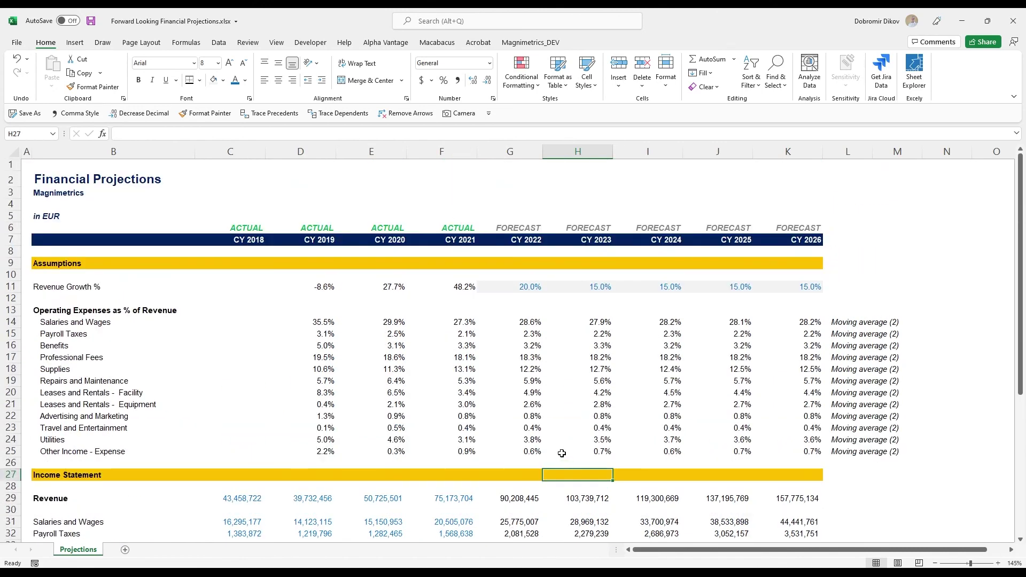
{"action": "scroll", "coordinate": [542, 442], "scroll_direction": "down", "scroll_amount": 1}
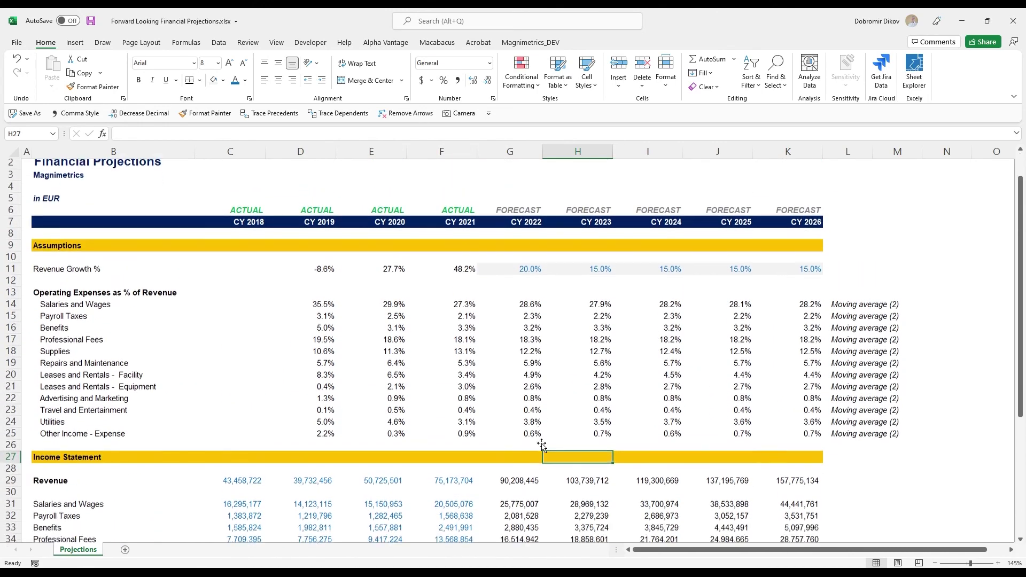